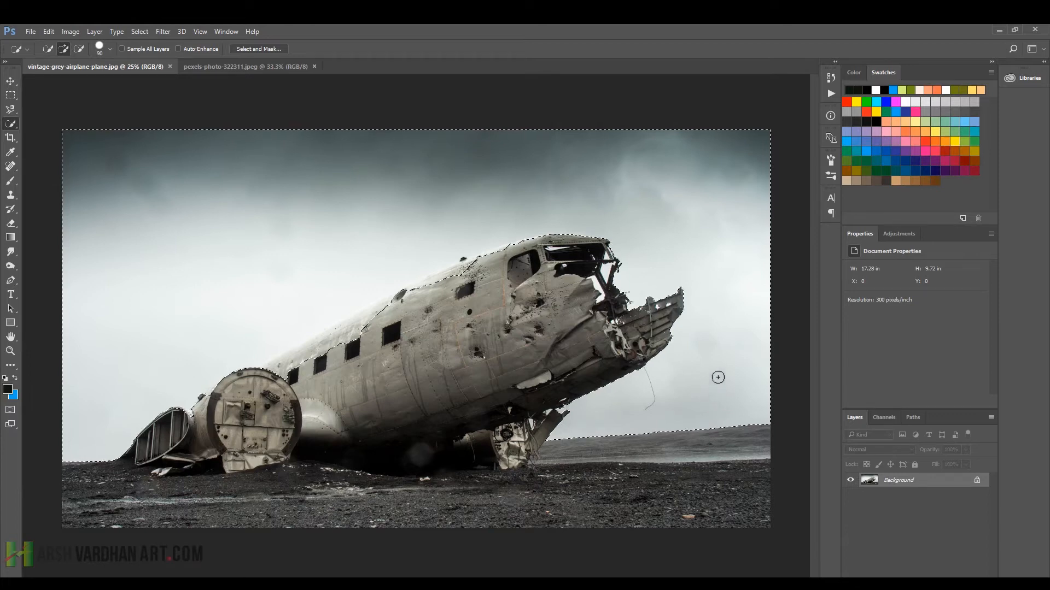
- Add the sky gaps inside the cockpit windows and the broken nose frame to the sky selection
left_click_drag(575, 249, 537, 279)
scroll(567, 271, "up", 2)
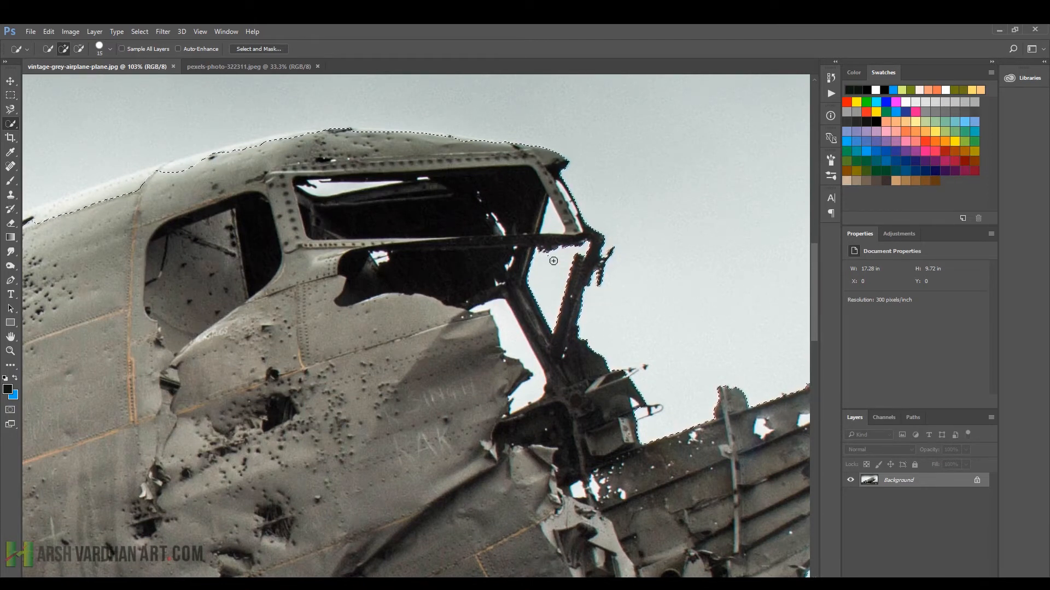
mouse_move(533, 386)
left_mouse_down()
mouse_move(523, 400)
mouse_move(540, 392)
left_mouse_up()
left_click_drag(328, 190, 398, 185)
key("bracketleft")
key("bracketleft")
key("bracketleft")
left_click(423, 178)
- Add the small sky gaps around the landing gear strut beneath the fuselage to the selection
left_click_drag(598, 387, 352, 226)
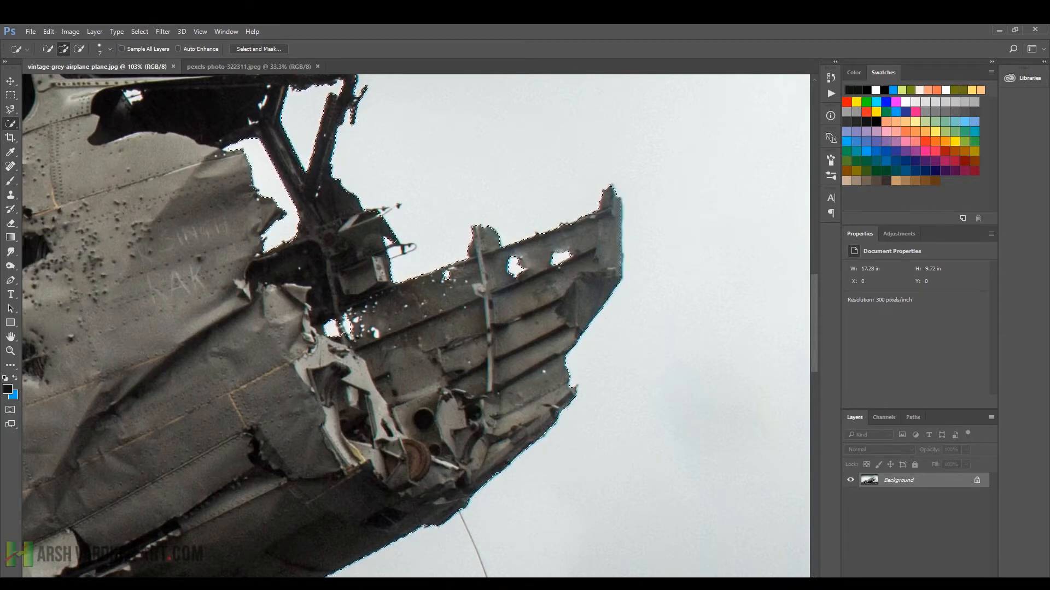
scroll(526, 371, "down", 4)
left_click_drag(328, 399, 595, 296)
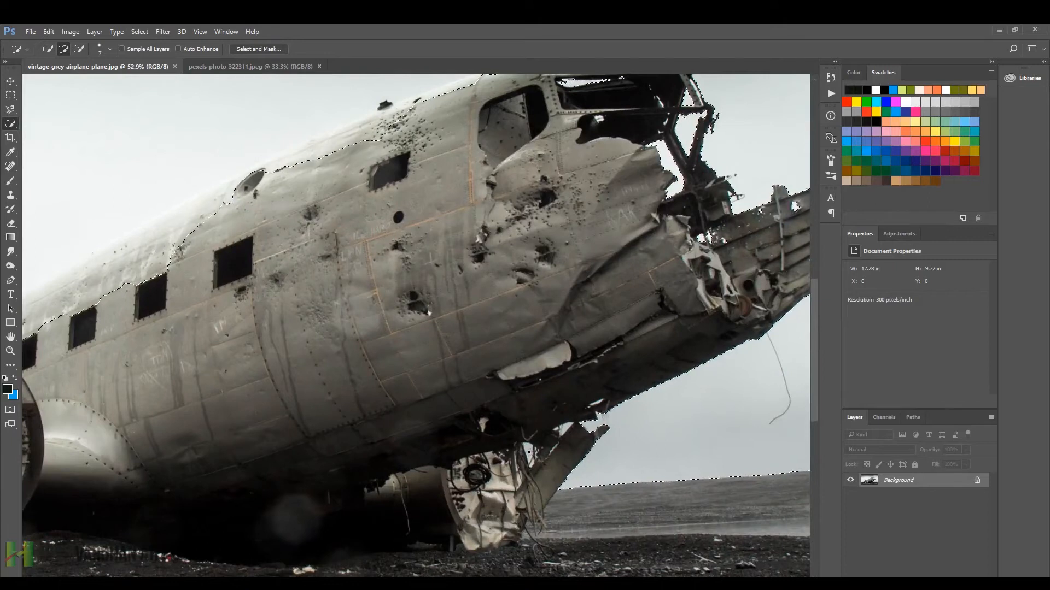
scroll(574, 503, "up", 4)
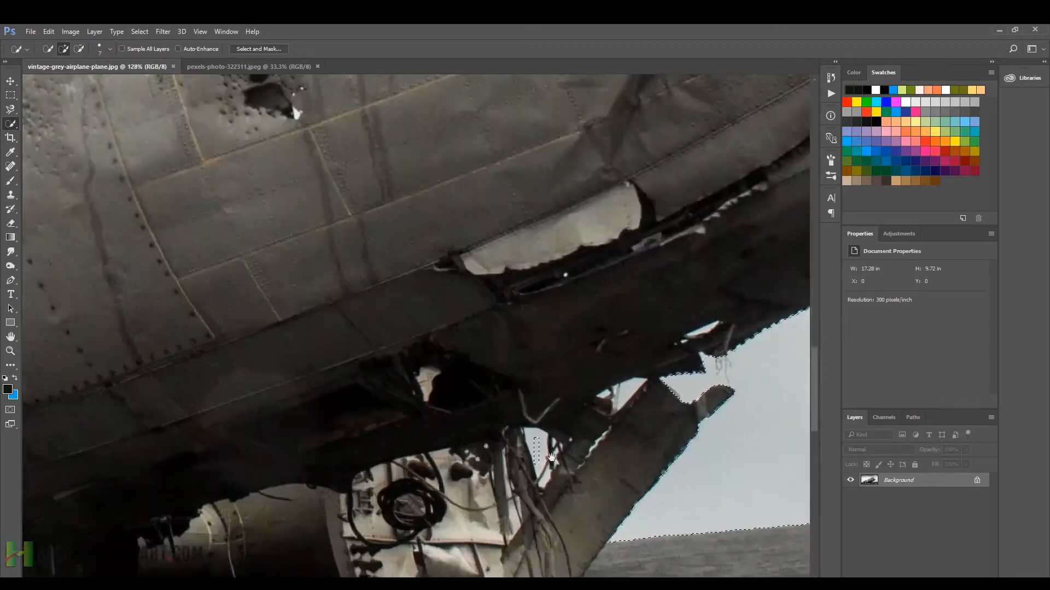
key("bracketright")
key("bracketright")
key("bracketright")
key("bracketright")
key("bracketright")
key("bracketright")
left_click_drag(464, 389, 465, 397)
key("bracketleft")
key("bracketleft")
key("bracketleft")
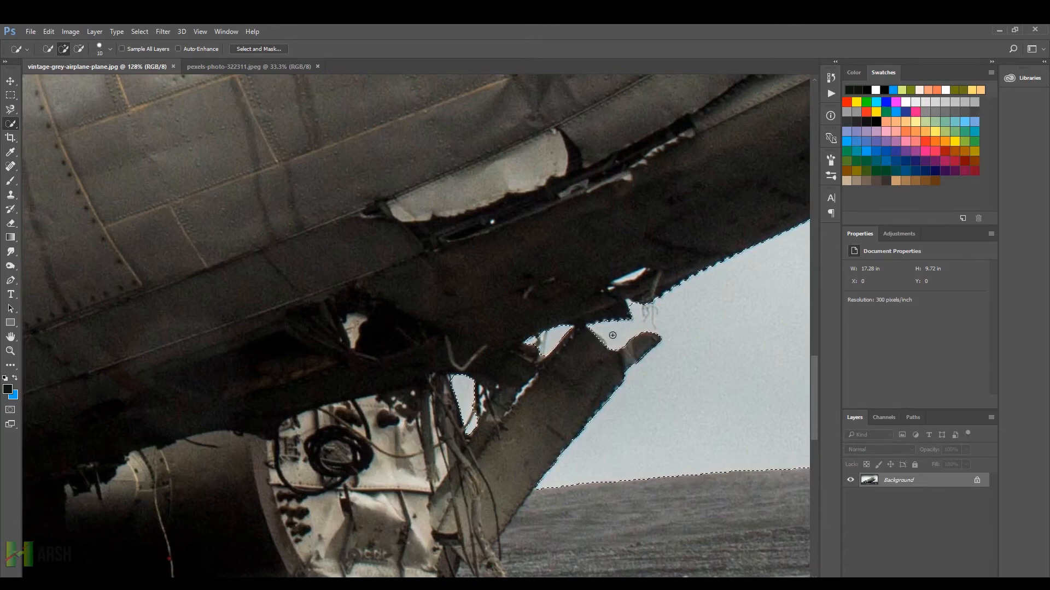
left_click(612, 335)
- Correct the sky selection along the round engine section and the broken wing piece so it follows their upper edges
scroll(612, 335, "down", 4)
left_click_drag(517, 381, 702, 343)
scroll(430, 292, "up", 5)
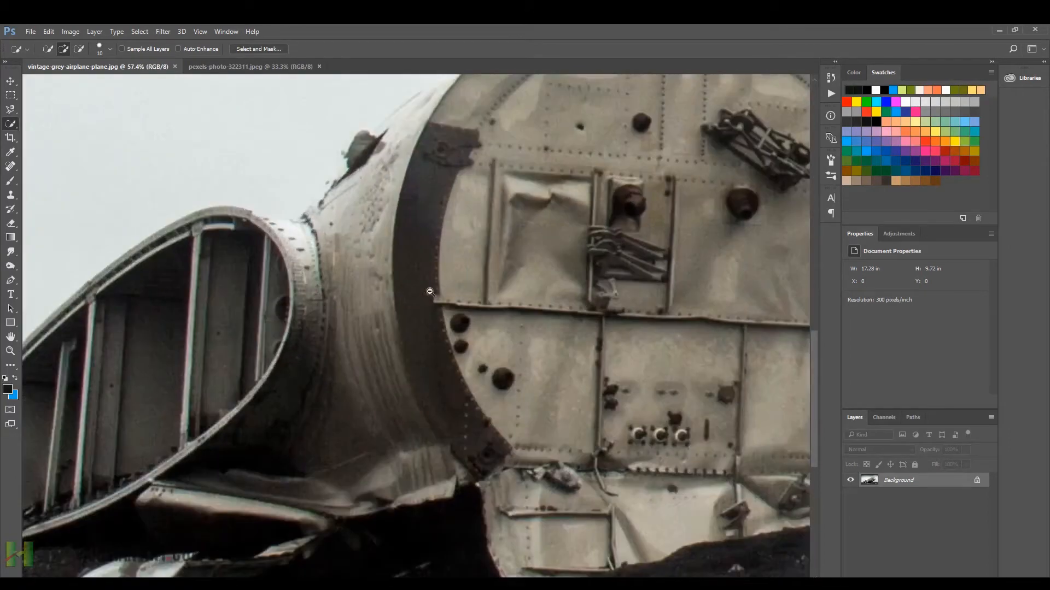
key("bracketright")
key("bracketright")
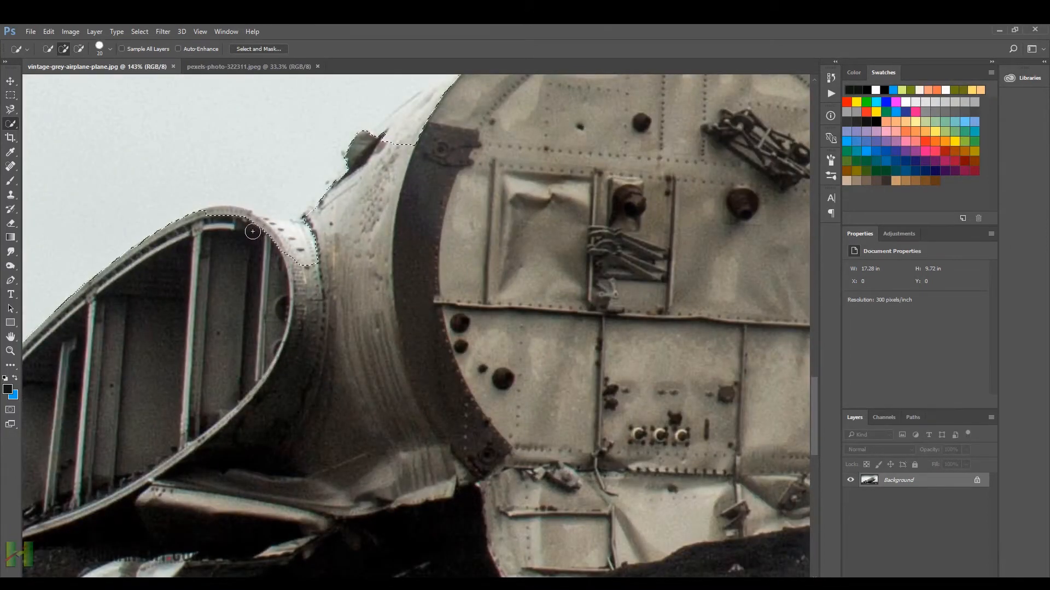
mouse_move(199, 222)
left_mouse_down()
mouse_move(296, 230)
mouse_move(336, 268)
left_mouse_up()
left_click_drag(640, 268, 585, 274)
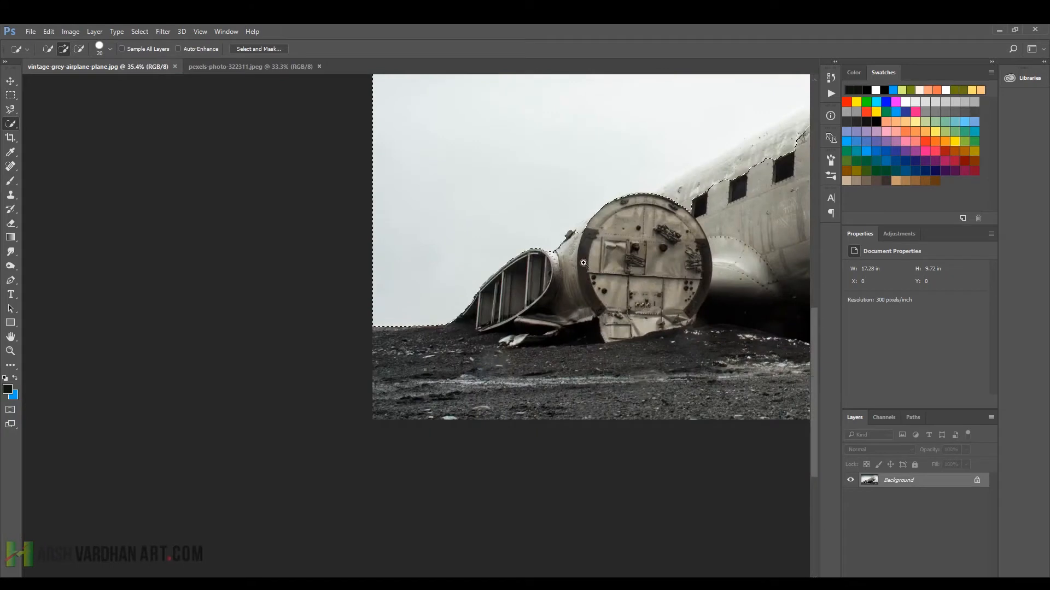
left_click_drag(589, 238, 644, 251)
mouse_move(550, 258)
left_mouse_down()
mouse_move(618, 199)
mouse_move(553, 249)
mouse_move(638, 241)
mouse_move(632, 217)
mouse_move(604, 206)
mouse_move(613, 208)
mouse_move(553, 239)
left_mouse_up()
left_click_drag(721, 213, 565, 313)
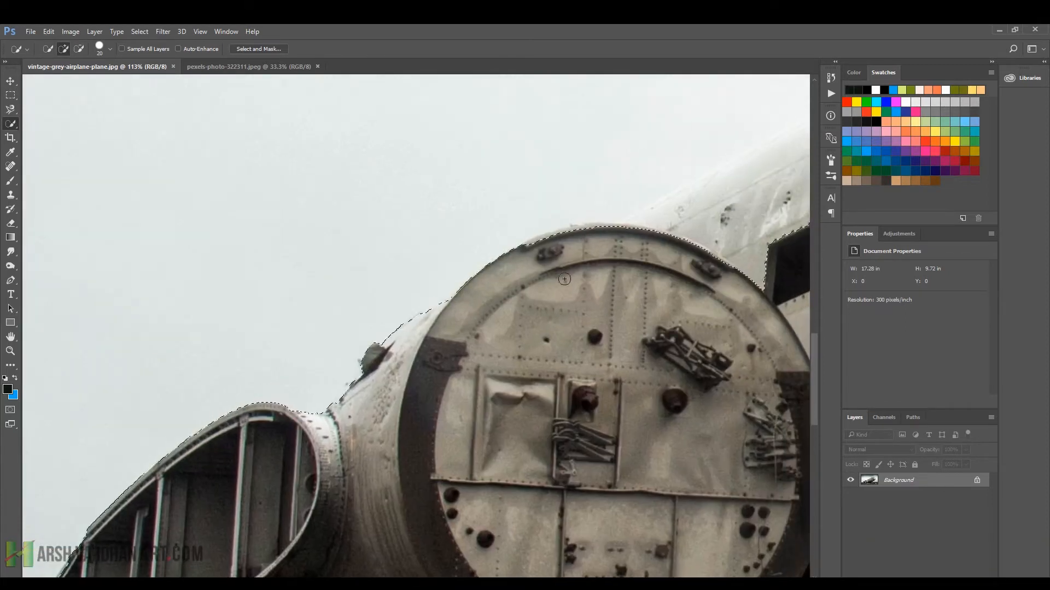
left_click(540, 246, "alt")
left_click(536, 248)
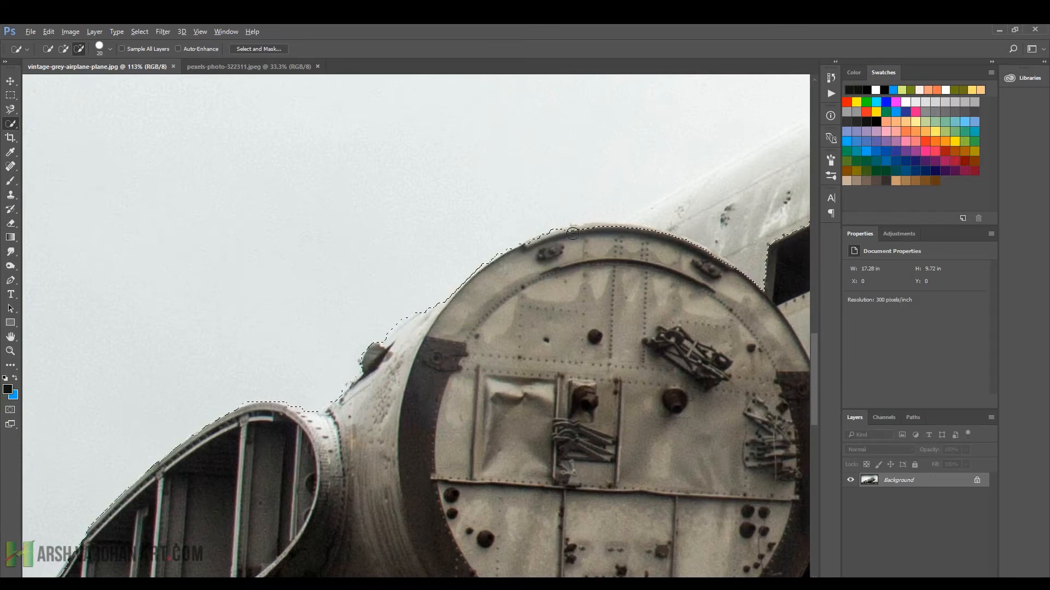
- Subtract the bright upper part of the fuselage above its windows from the sky selection
mouse_move(727, 248)
left_mouse_down()
mouse_move(754, 228)
mouse_move(760, 204)
mouse_move(645, 219)
mouse_move(662, 216)
left_mouse_up()
left_click_drag(720, 194, 745, 187)
mouse_move(737, 250)
left_mouse_down()
mouse_move(366, 315)
mouse_move(395, 338)
mouse_move(420, 272)
mouse_move(532, 195)
left_mouse_up()
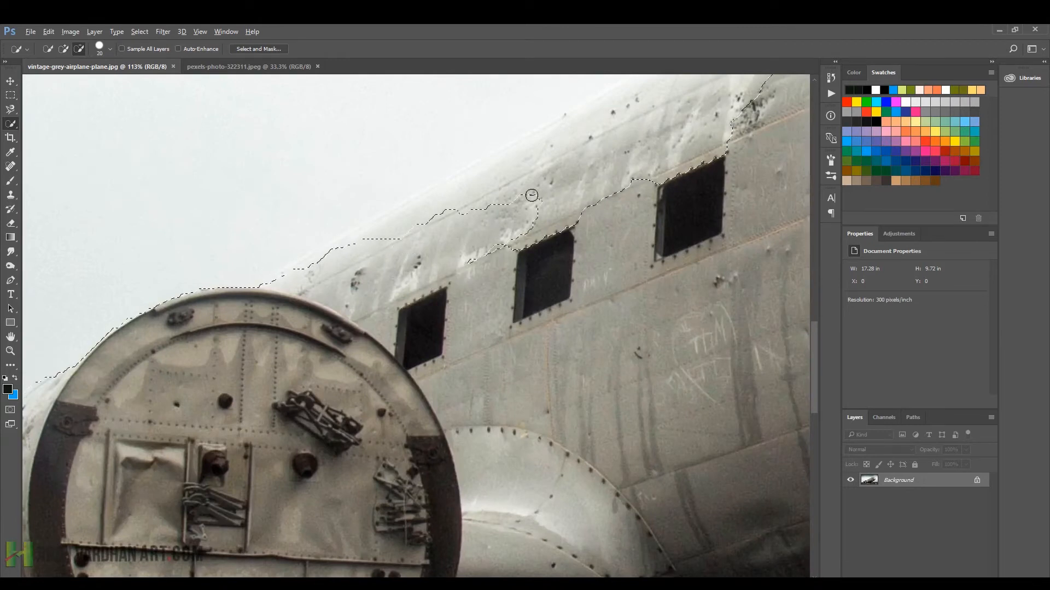
left_click_drag(605, 177, 710, 115)
left_click_drag(360, 247, 272, 445)
scroll(272, 445, "down", 10)
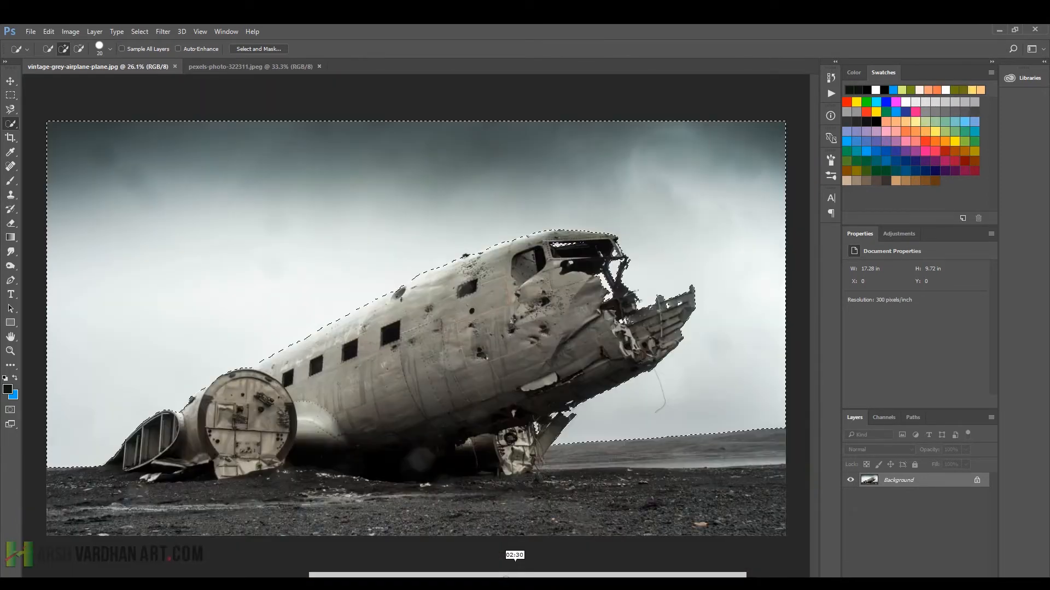
- Add a layer mask from the sky selection and invert the mask so the sky is hidden
scroll(577, 219, "up", 10)
scroll(595, 382, "down", 4)
left_click_drag(595, 383, 590, 254)
scroll(634, 339, "down", 6)
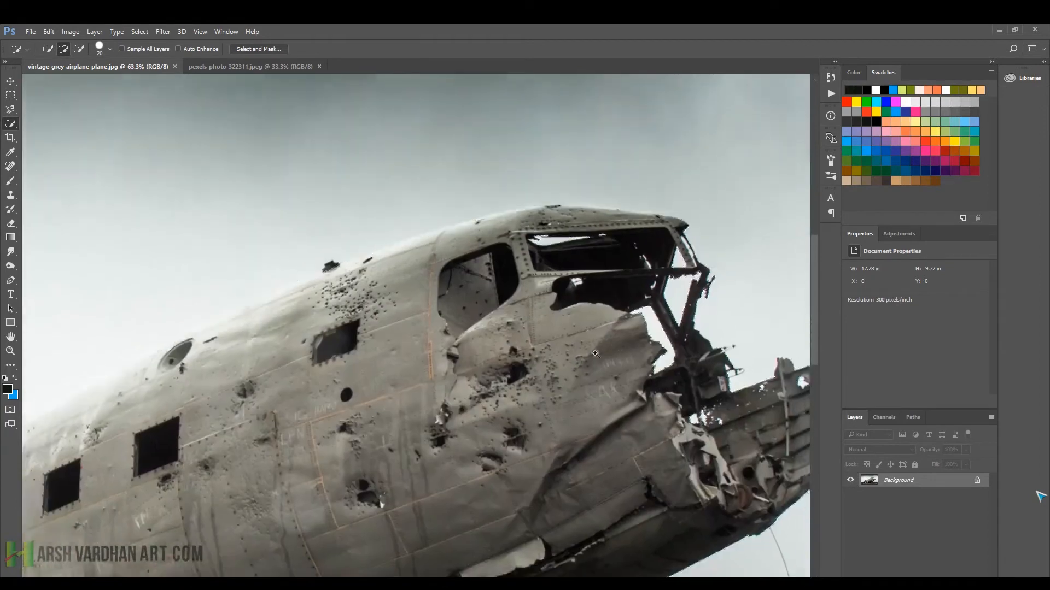
scroll(547, 432, "down", 3)
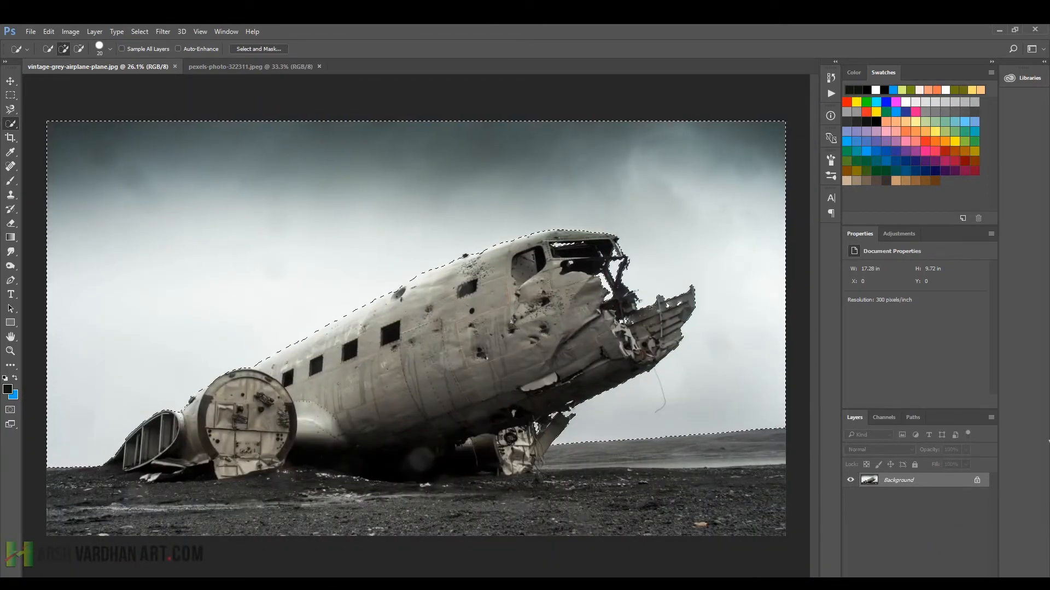
left_click(915, 583)
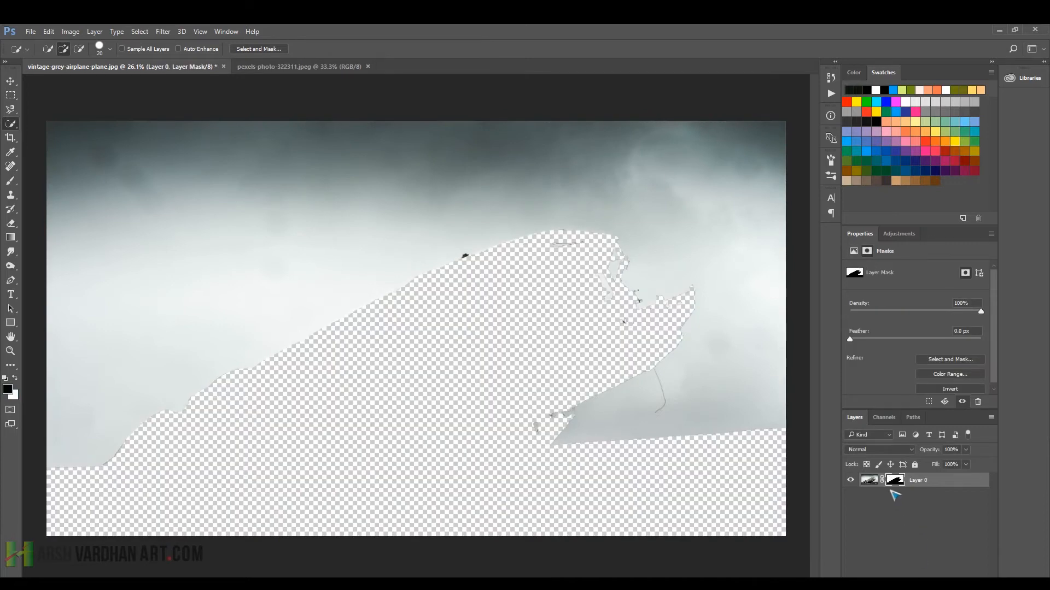
key("ctrl+i")
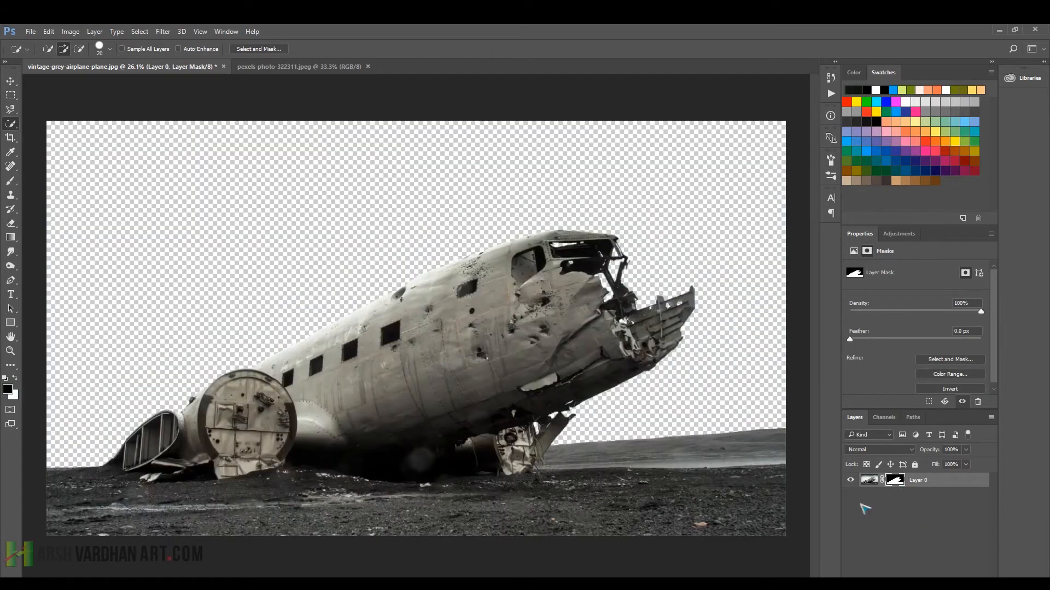
- Set up a harder brush at 45 px and 100% opacity with white as the foreground color for mask painting
left_click_drag(562, 264, 634, 264)
left_click_drag(402, 362, 556, 350)
left_click_drag(437, 385, 477, 385)
left_click_drag(295, 333, 342, 351)
left_click_drag(250, 305, 476, 332)
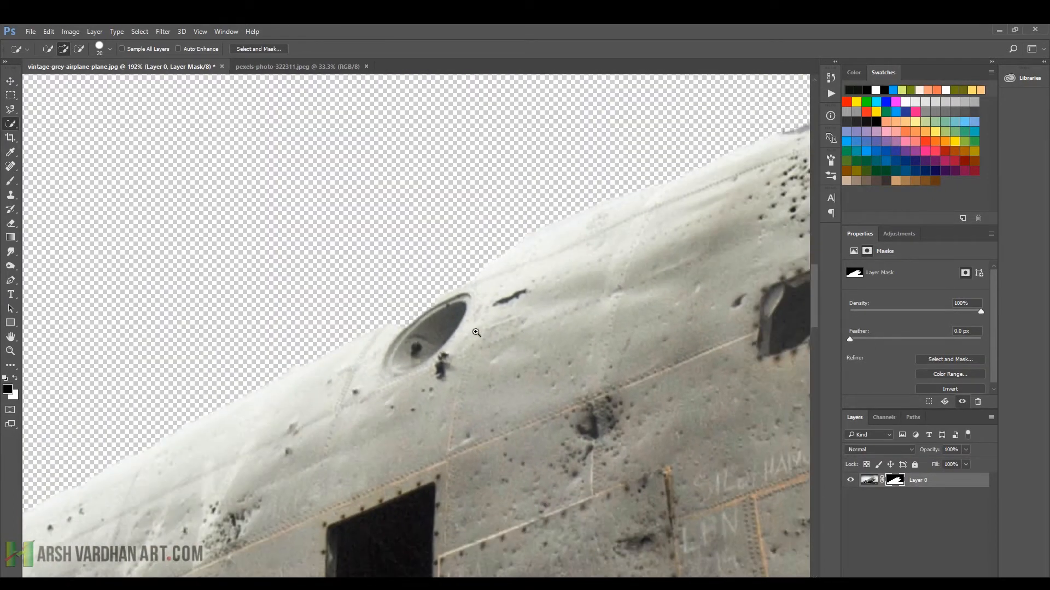
key("b")
right_click(476, 332)
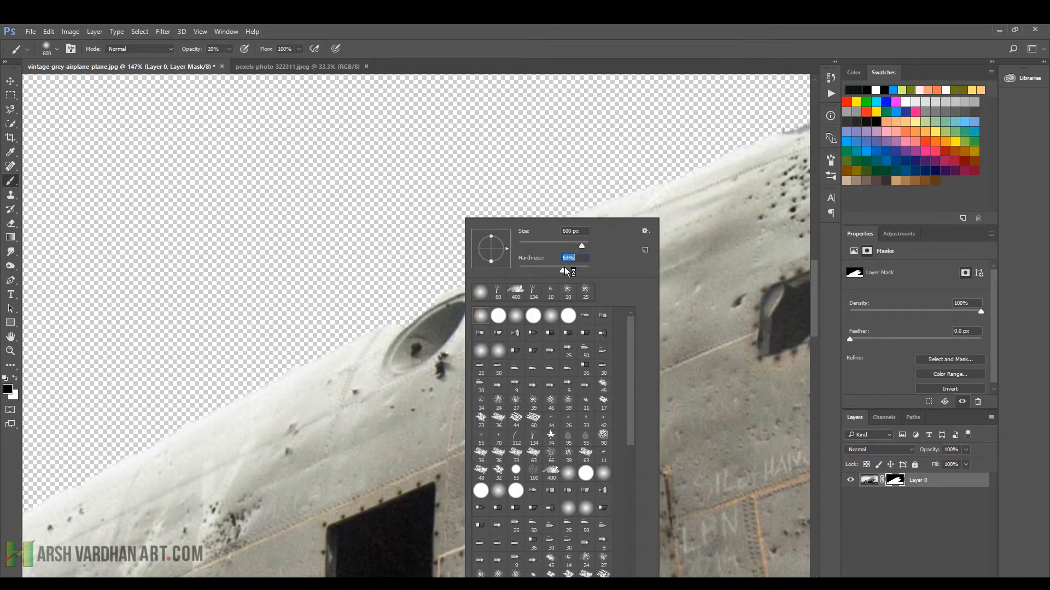
left_click(541, 52)
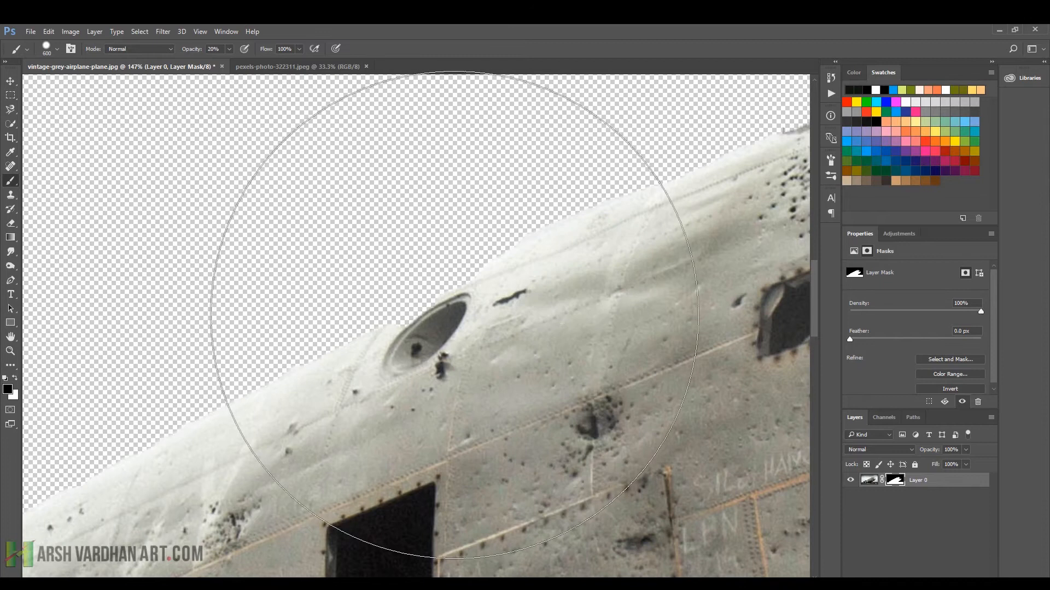
left_click(229, 49)
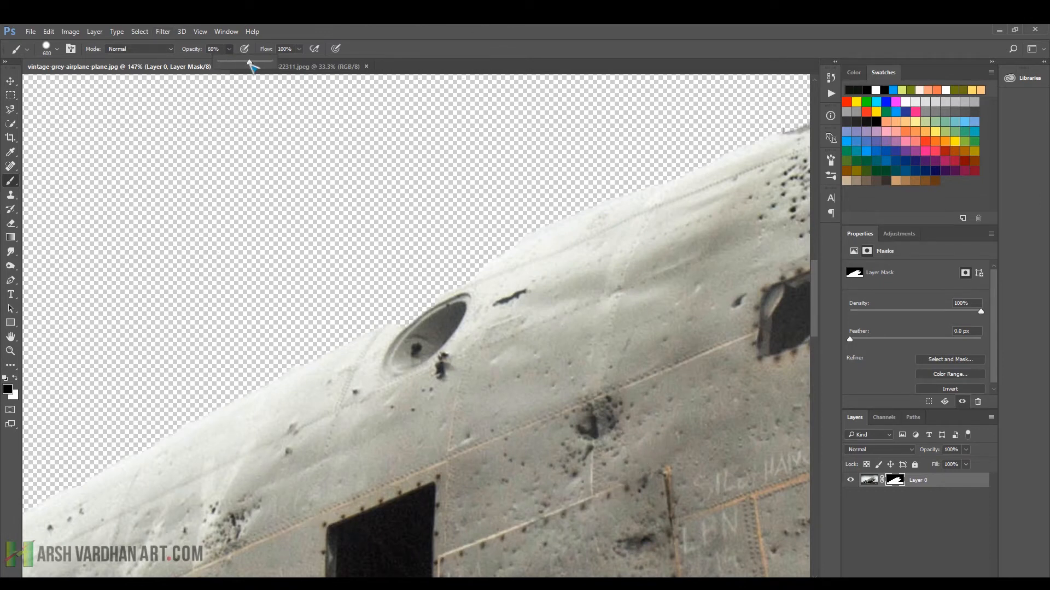
left_click(404, 35)
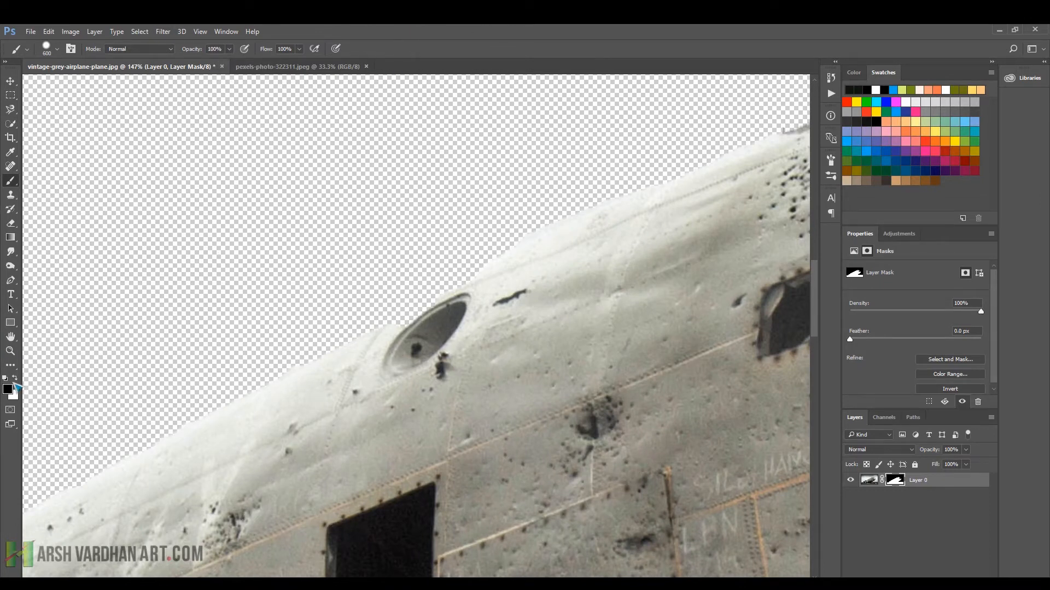
left_click(15, 379)
key("bracketleft")
key("bracketleft")
key("bracketleft")
key("bracketleft")
key("bracketleft")
key("bracketleft")
key("bracketleft")
key("bracketleft")
key("bracketleft")
key("bracketleft")
key("bracketleft")
key("bracketleft")
key("bracketleft")
key("bracketleft")
key("bracketleft")
key("bracketleft")
key("bracketleft")
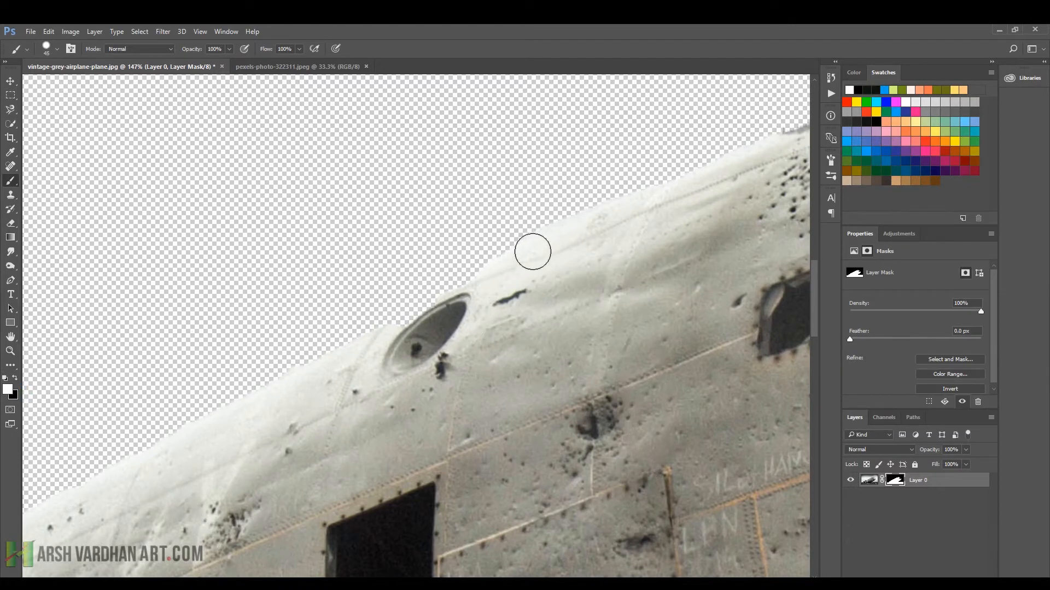
- Paint white on the layer mask along the fuselage's upper edge to restore a smooth outline
mouse_move(533, 252)
left_mouse_down()
mouse_move(436, 314)
mouse_move(244, 410)
left_mouse_up()
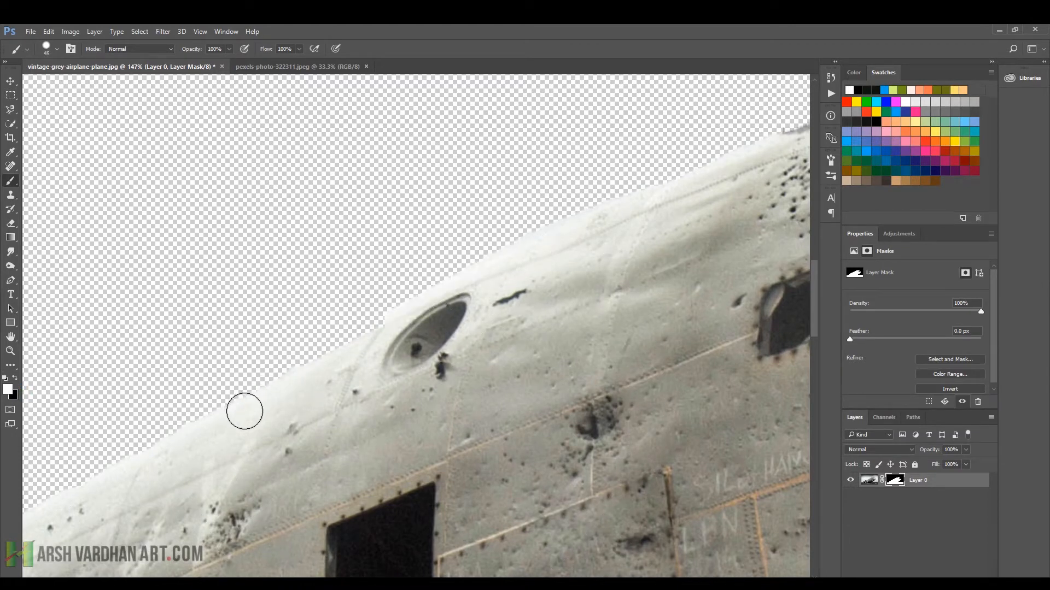
left_click_drag(161, 509, 467, 392)
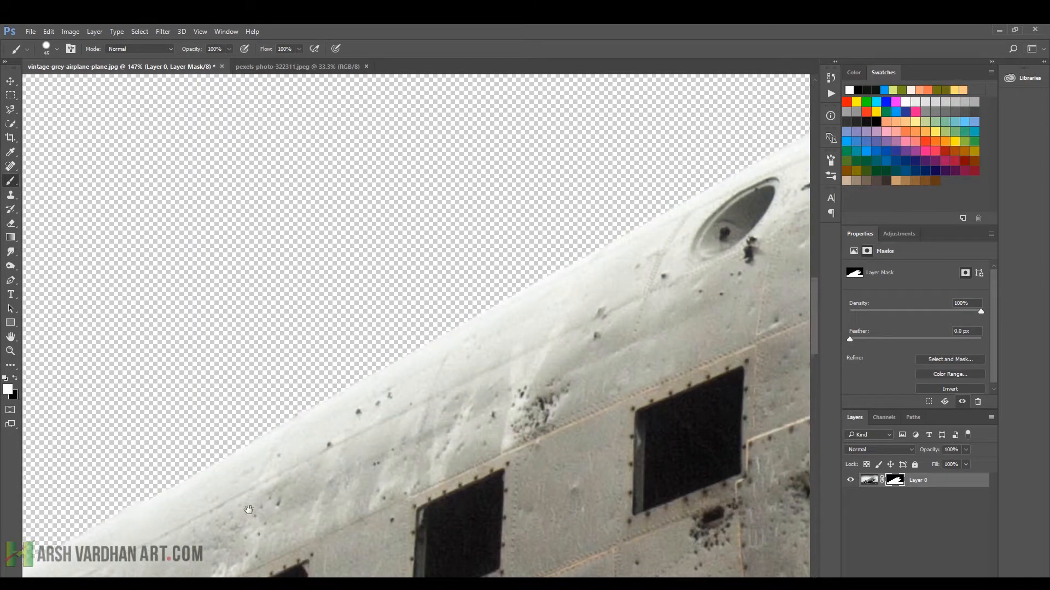
left_click_drag(250, 510, 495, 375)
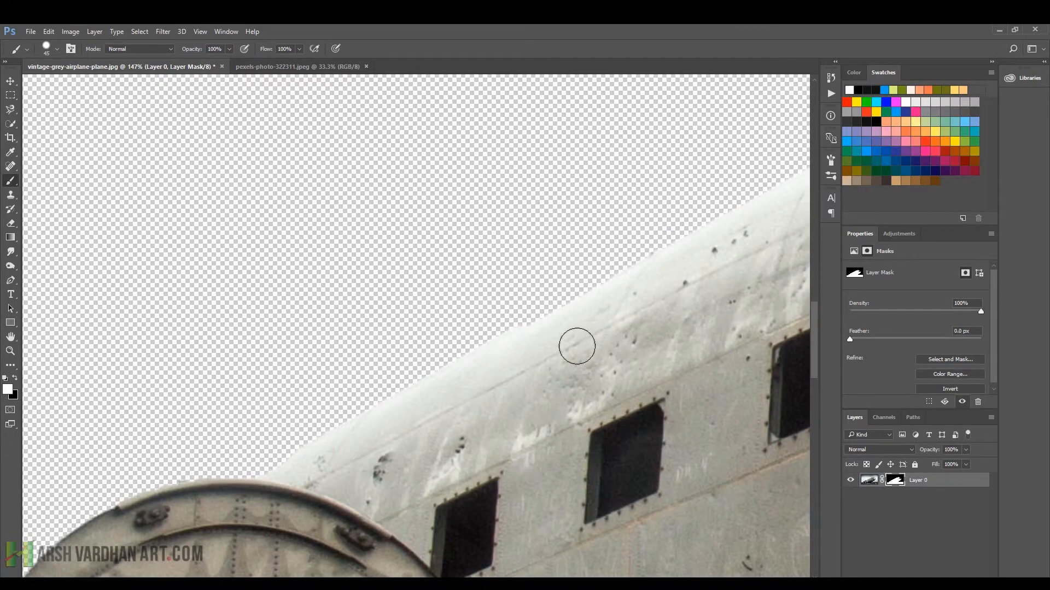
left_click_drag(317, 496, 640, 216)
left_click_drag(316, 394, 470, 325)
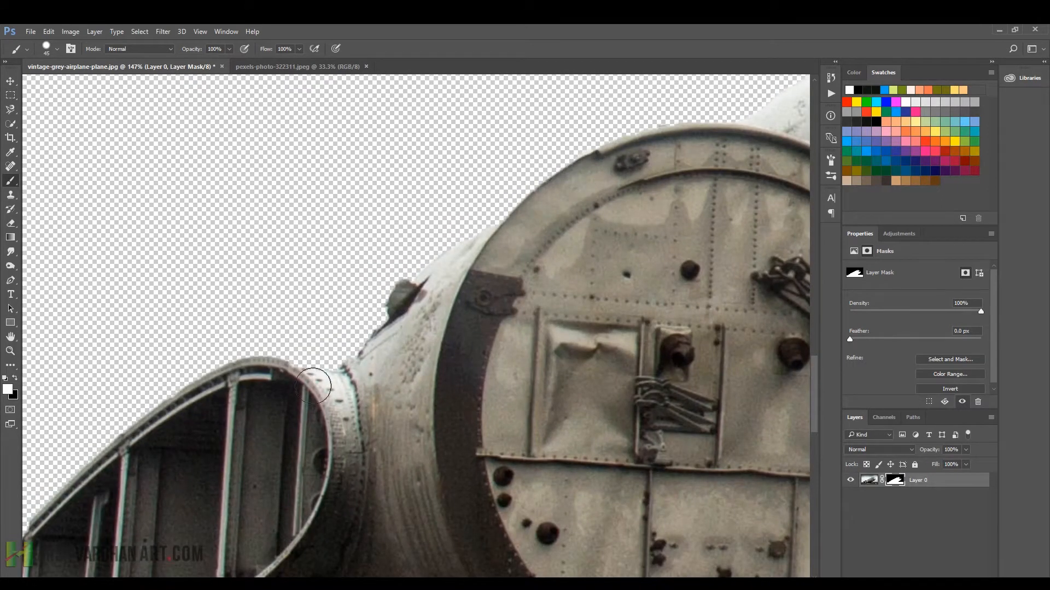
- Try a straight white mask stroke between the round engine section and the broken wing piece, and undo it
left_click(261, 377, "shift")
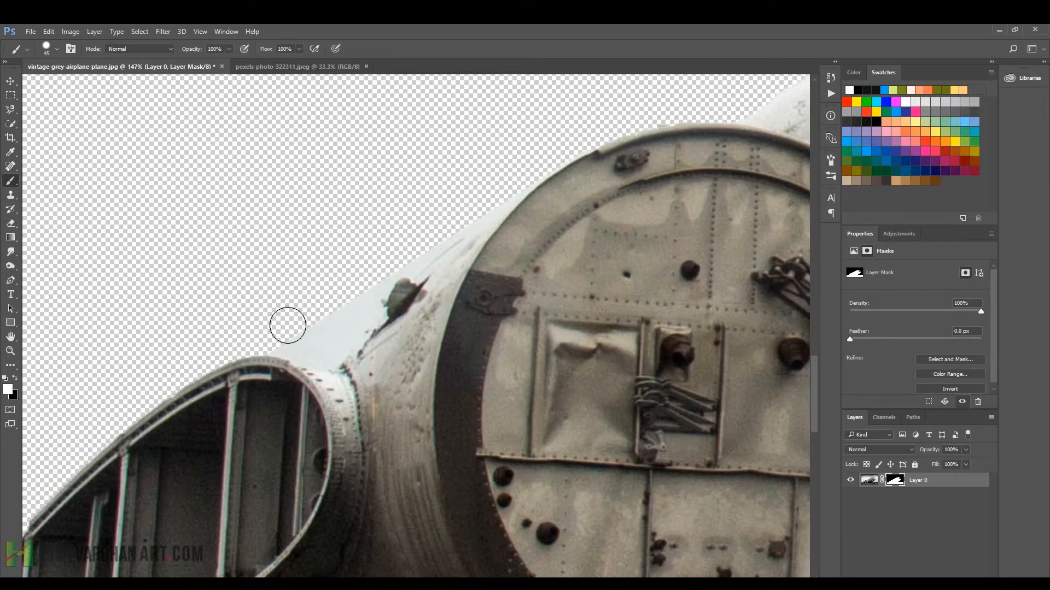
left_click_drag(266, 329, 297, 337)
key("ctrl+alt+z")
key("ctrl+alt+z")
key("ctrl+alt+z")
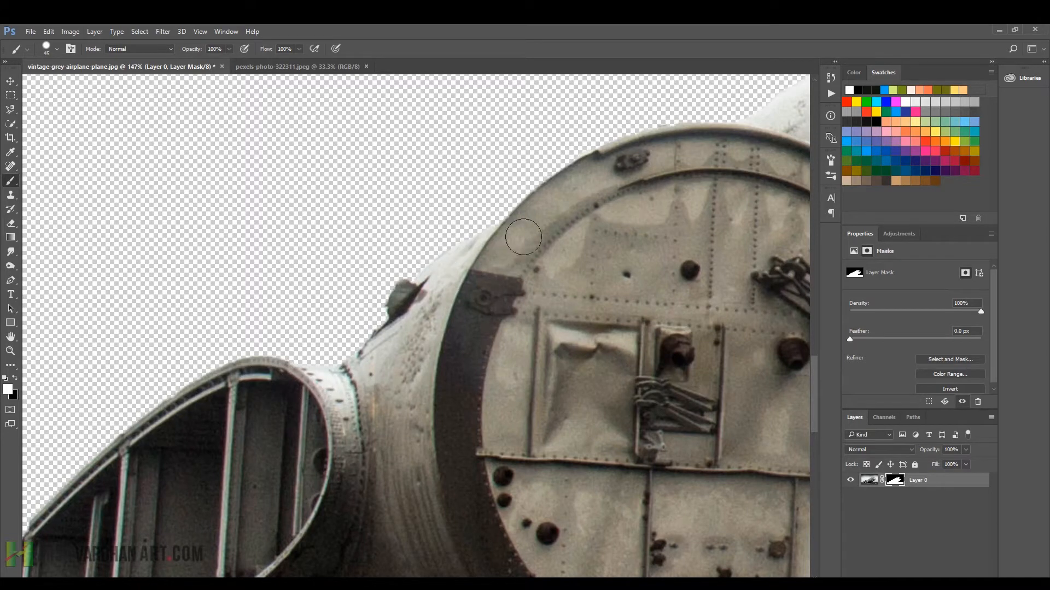
- Touch up the mask along the upper edge of the round engine section with white
mouse_move(549, 201)
left_mouse_down()
mouse_move(591, 165)
mouse_move(514, 217)
mouse_move(457, 276)
left_mouse_up()
left_click_drag(594, 313, 441, 382)
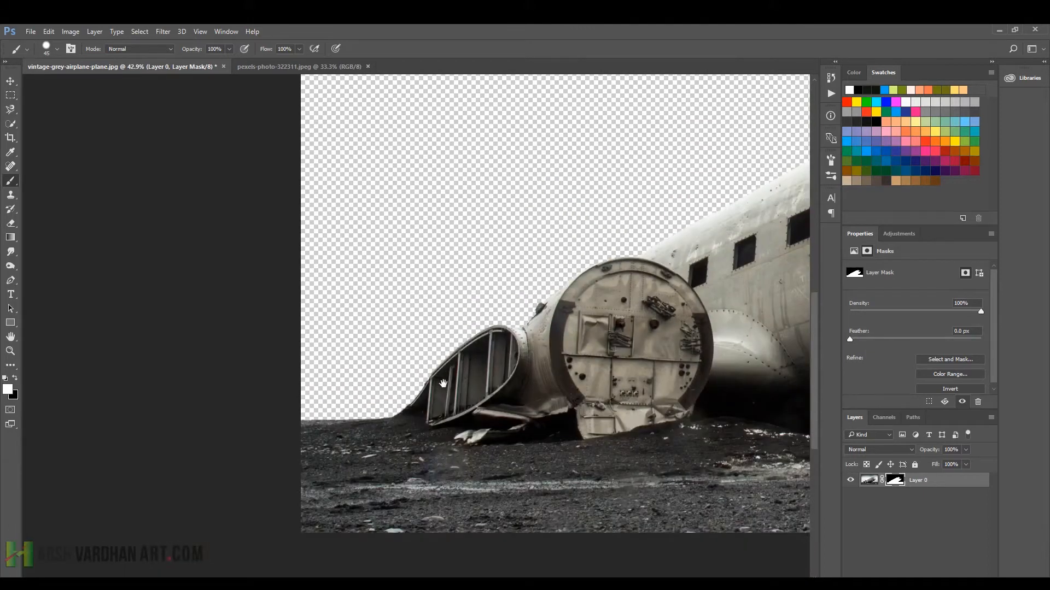
left_click_drag(554, 401, 326, 387)
left_click_drag(589, 384, 556, 379)
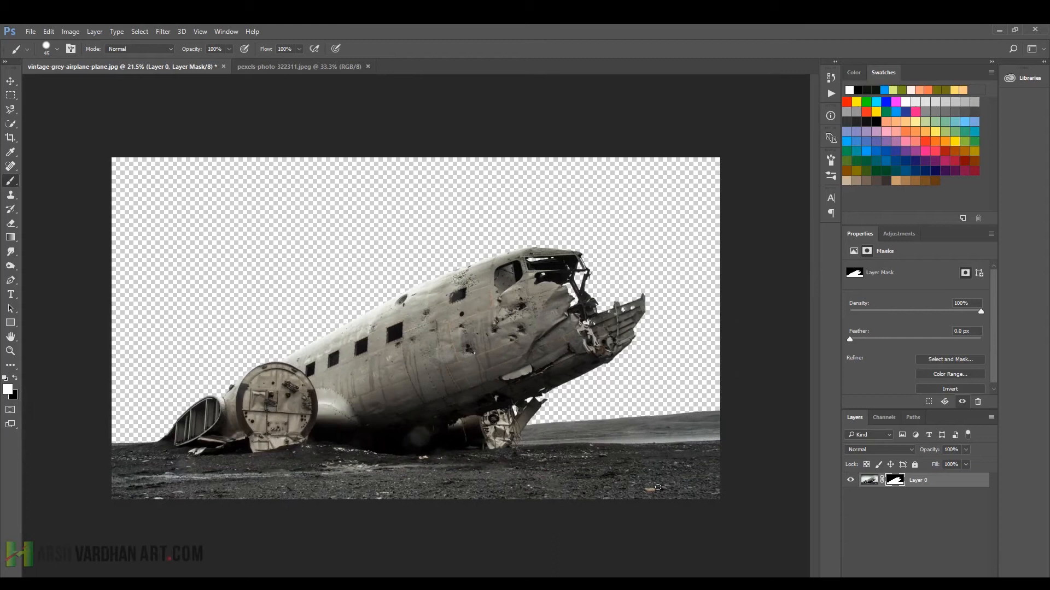
- Move the masked airplane layer into the pexels-photo-322311.jpeg document, over the beach scene
key("c")
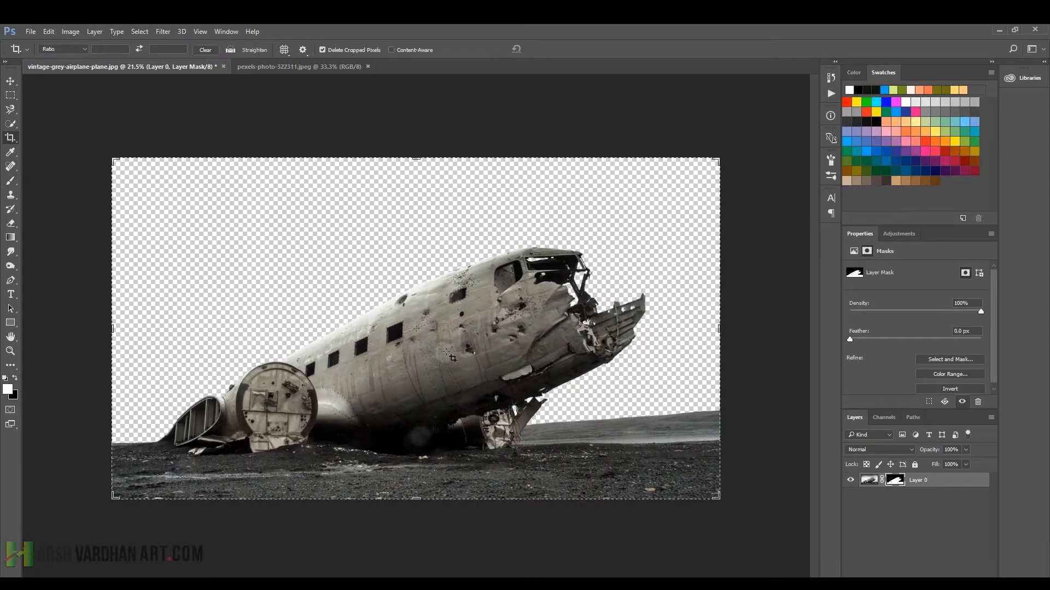
key("v")
left_click_drag(398, 361, 363, 176)
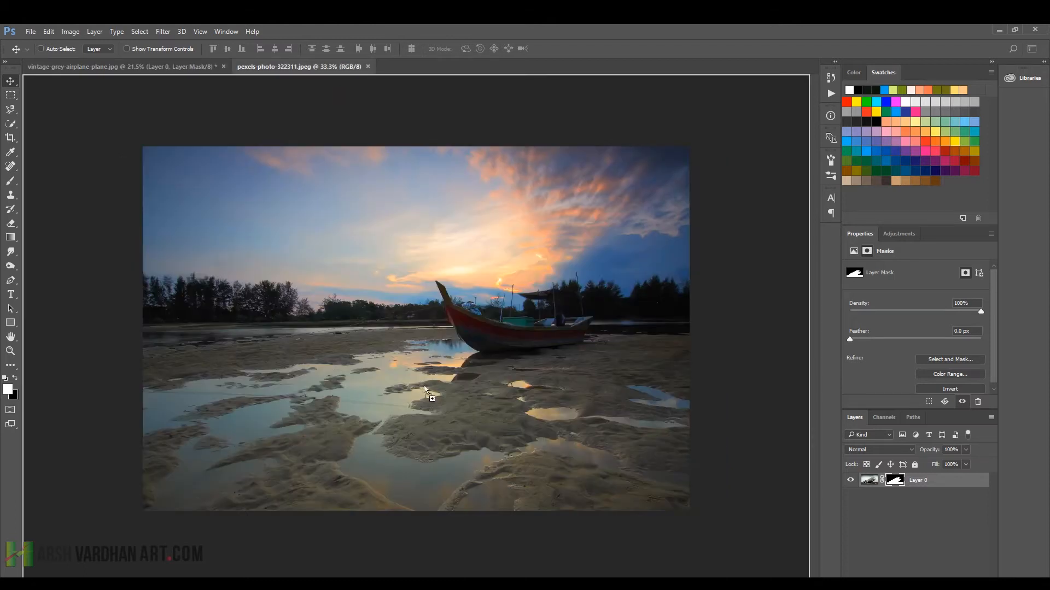
left_click_drag(425, 385, 427, 410)
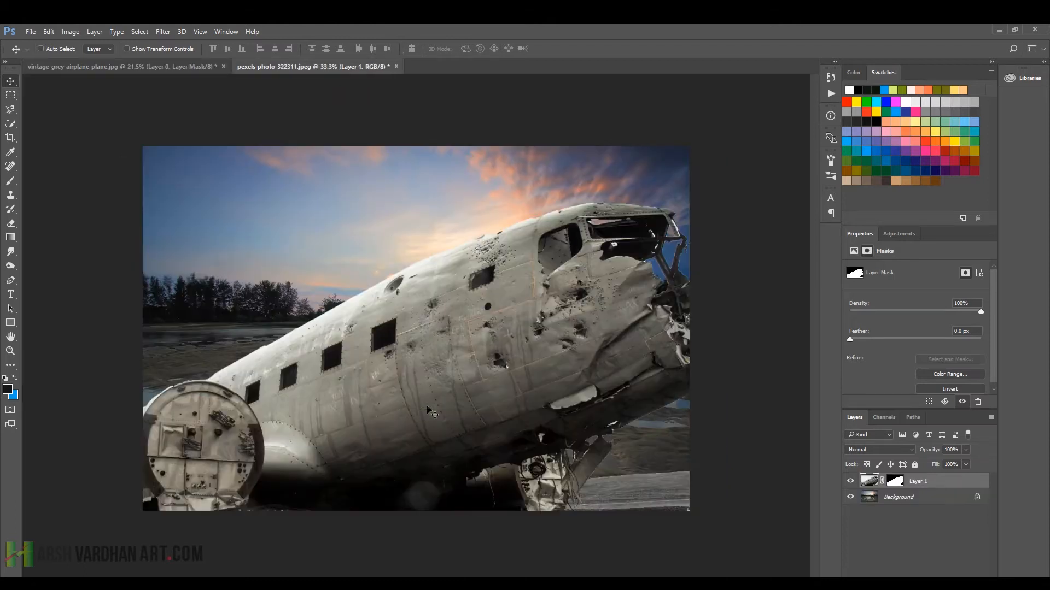
- Convert the airplane layer in the beach document to a smart object
right_click(868, 481)
left_click(977, 491)
right_click(975, 486)
left_click(909, 228)
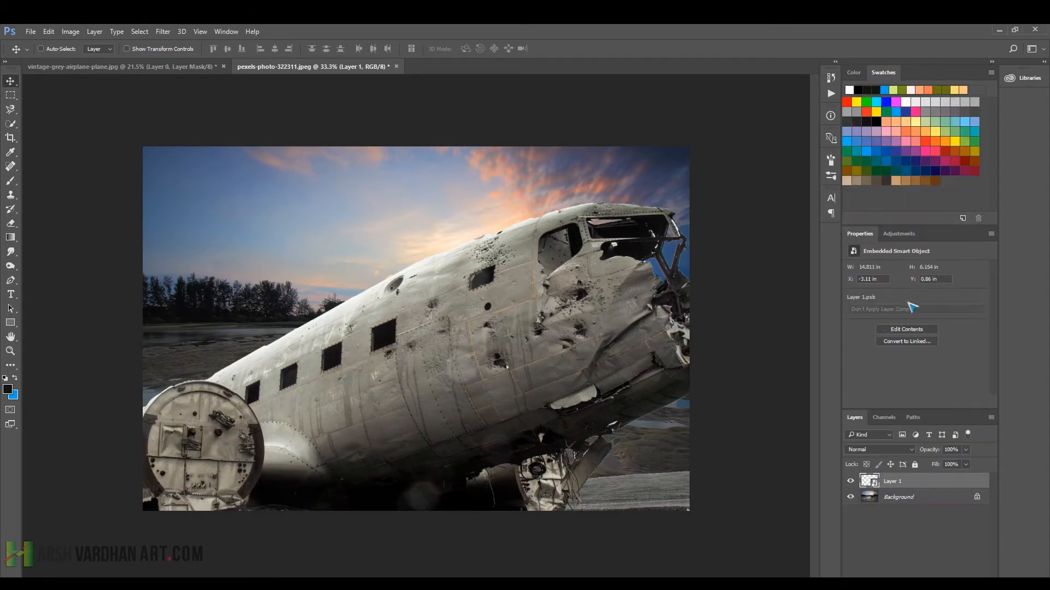
- Scale the airplane smart object down to about 8.56 × 3.56 in and position it across the lower part of the beach scene
key("ctrl+t")
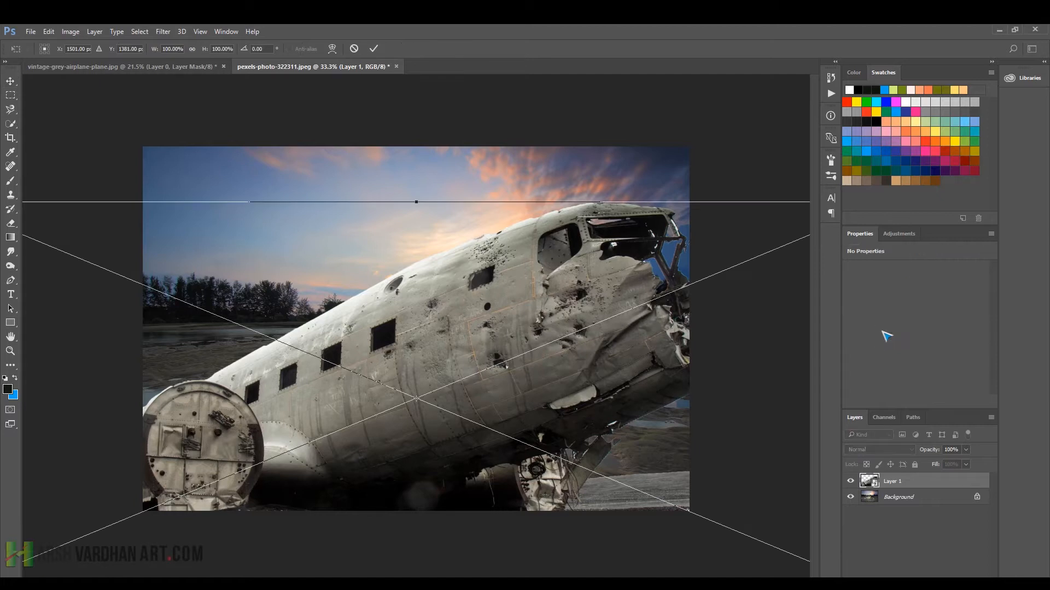
key("ctrl+0")
left_click_drag(804, 228, 678, 278)
left_click_drag(565, 383, 602, 343)
left_click_drag(709, 249, 687, 249)
left_click_drag(587, 338, 557, 342)
key("Return")
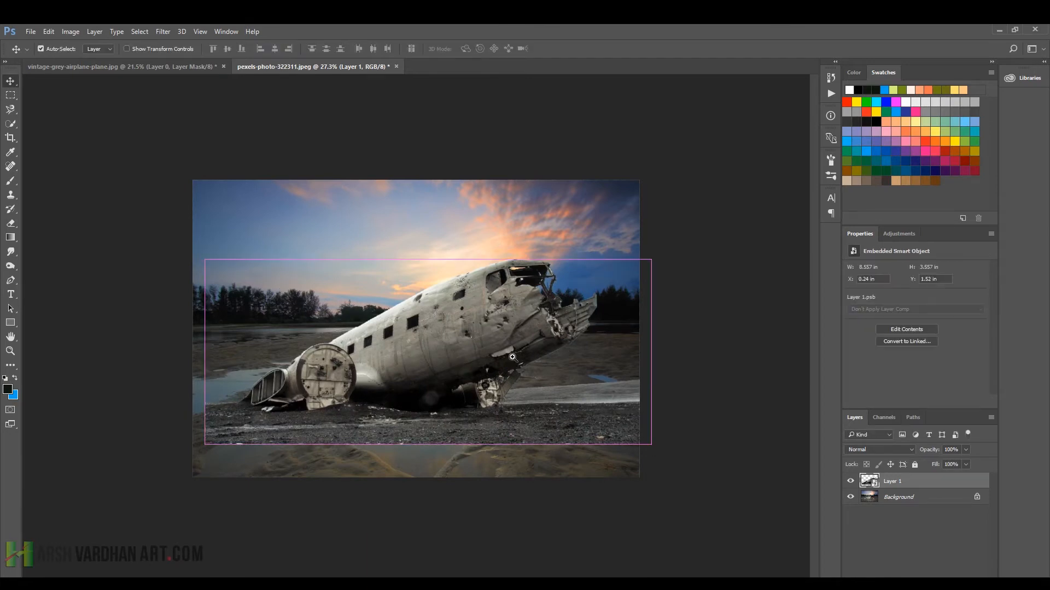
left_click_drag(557, 343, 530, 359)
- Save the beach composite as a Photoshop file named "Hukum new" in the PSD NEw folder
key("ctrl+shift+s")
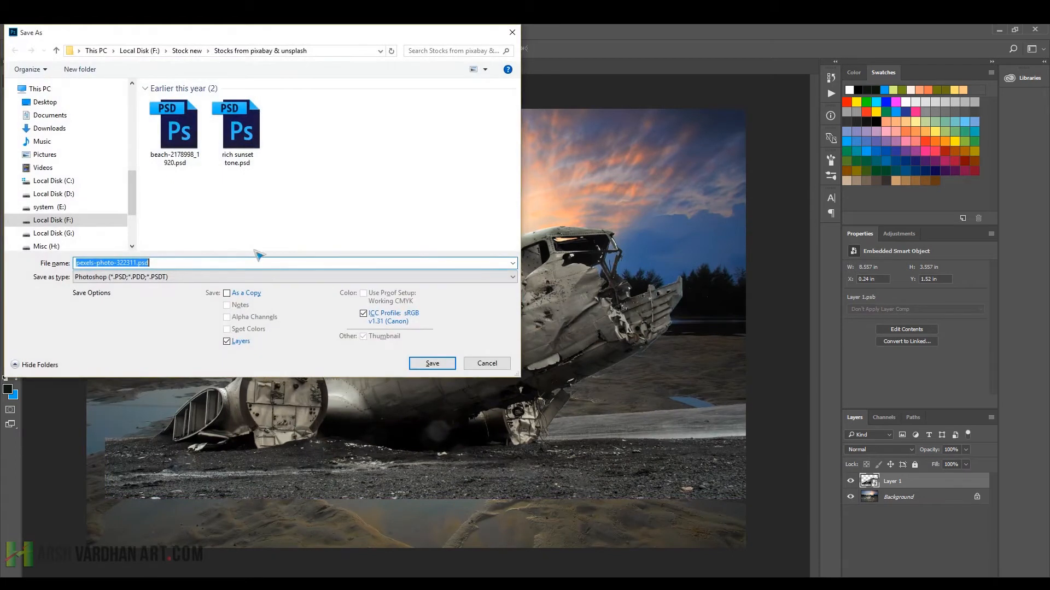
scroll(77, 181, "up", 4)
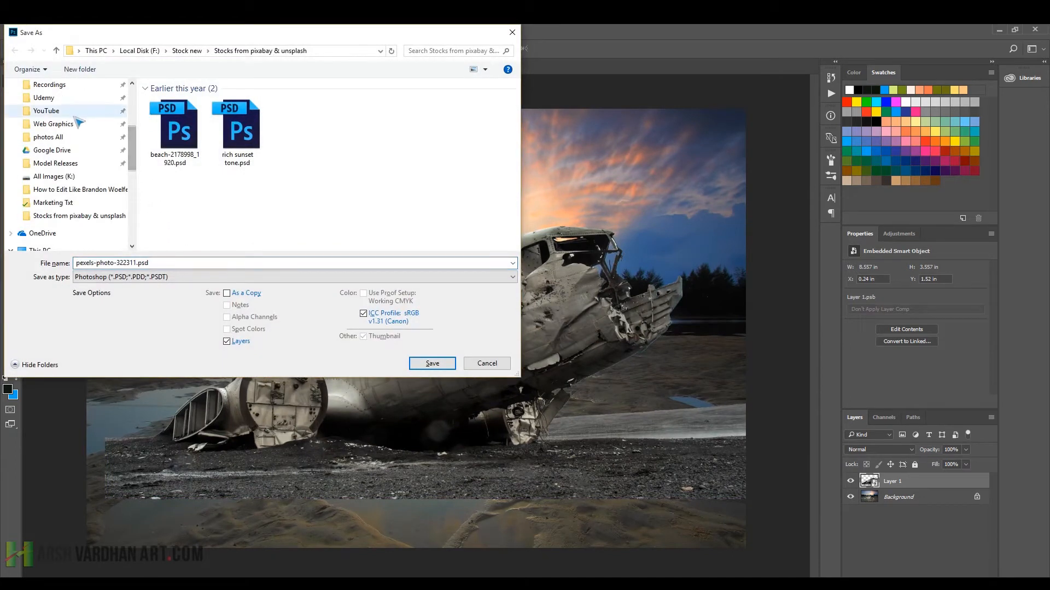
scroll(82, 206, "down", 5)
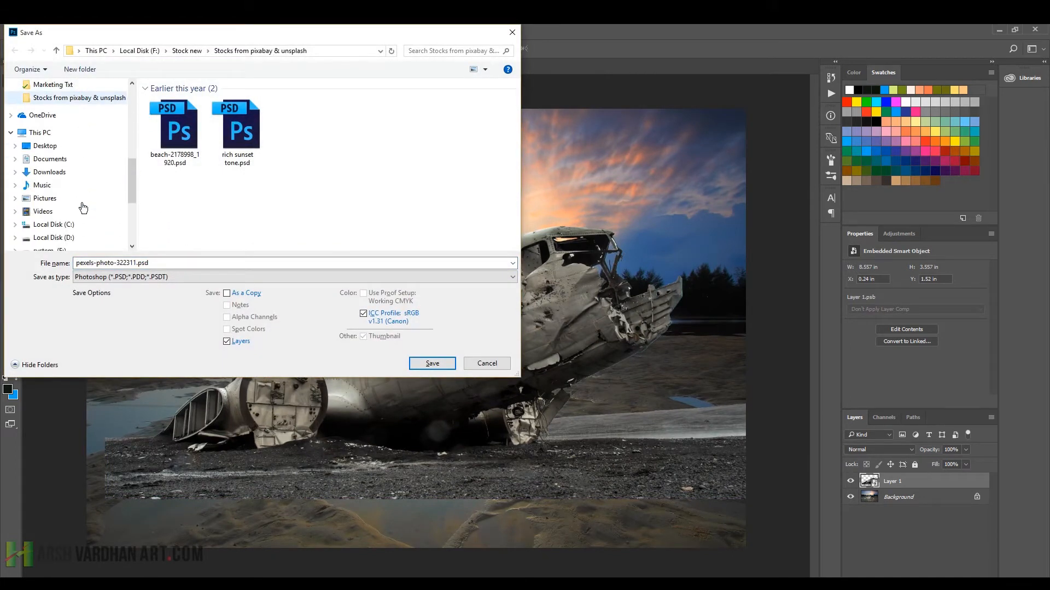
scroll(85, 206, "up", 6)
scroll(86, 206, "up", 2)
left_click(47, 149)
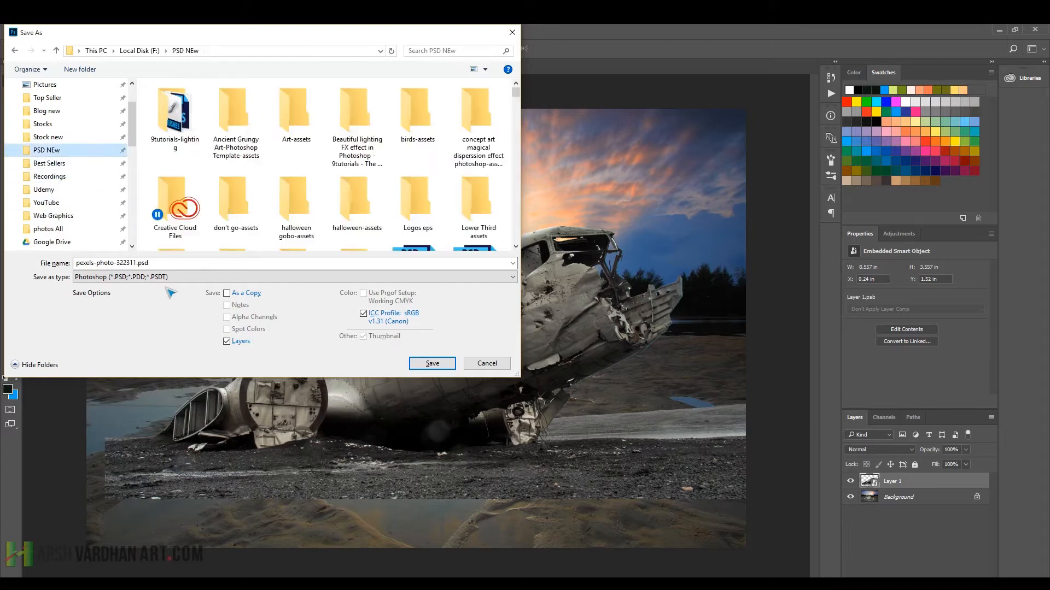
left_click(177, 263)
type("u")
key("BackSpace")
type("Hukum new")
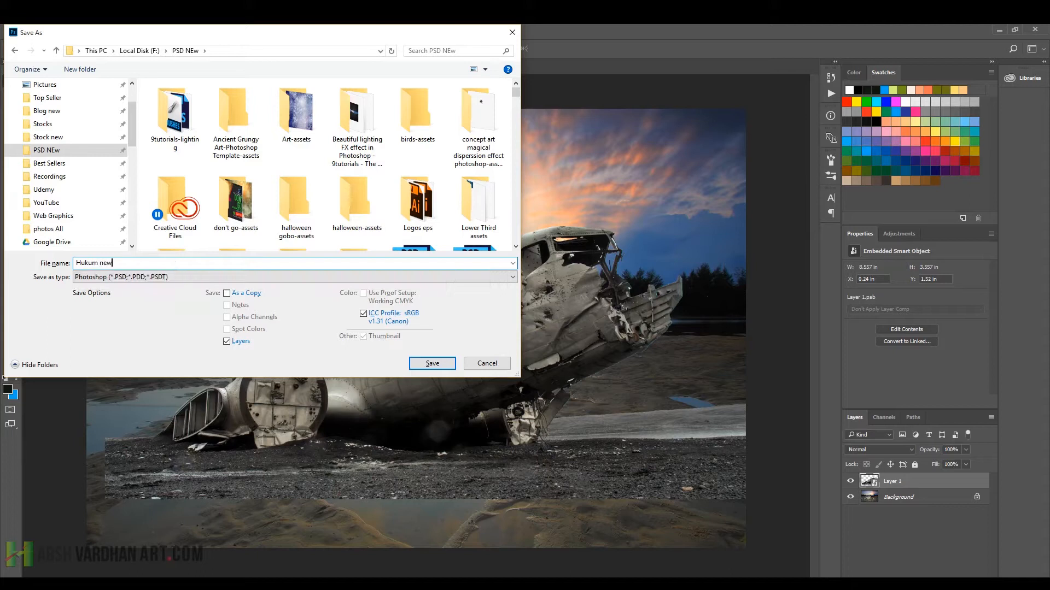
key("Return")
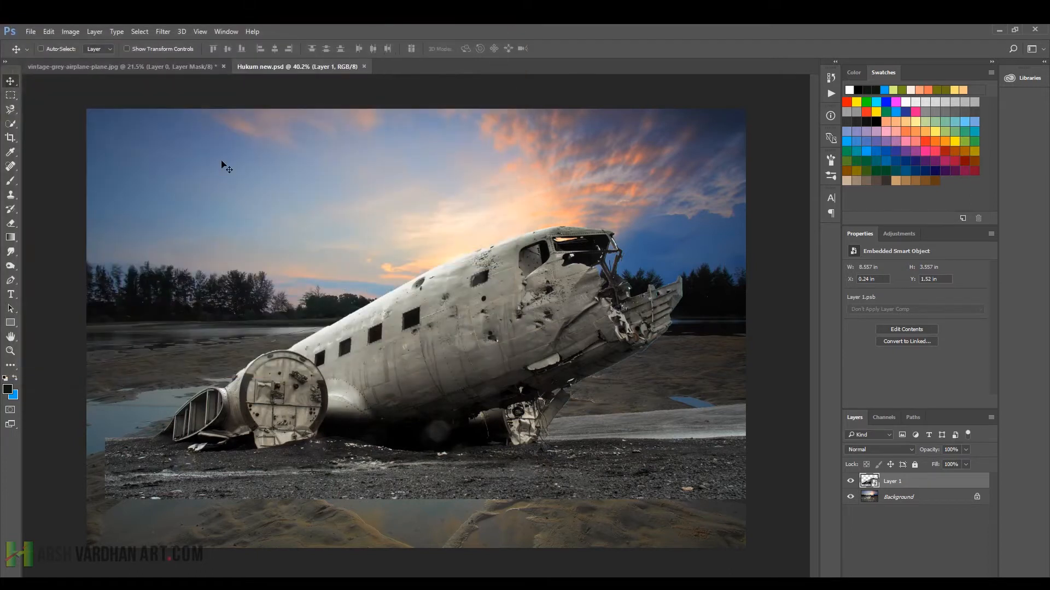
- Export the cut-out airplane from the vintage-grey-airplane-plane document for web as a PNG, and purge all cached data
left_click(210, 69)
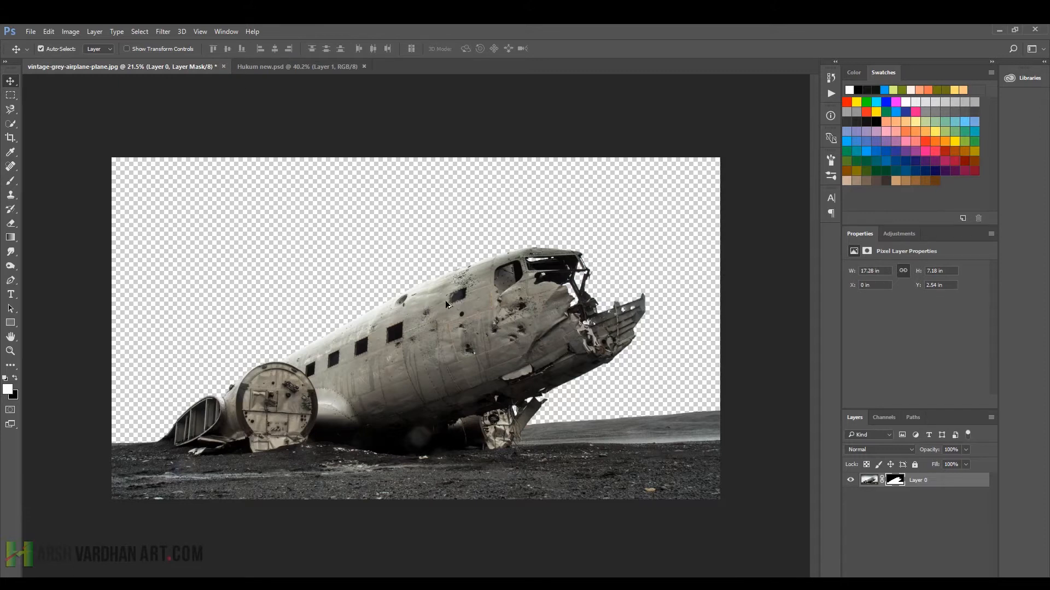
key("ctrl+alt+shift+s")
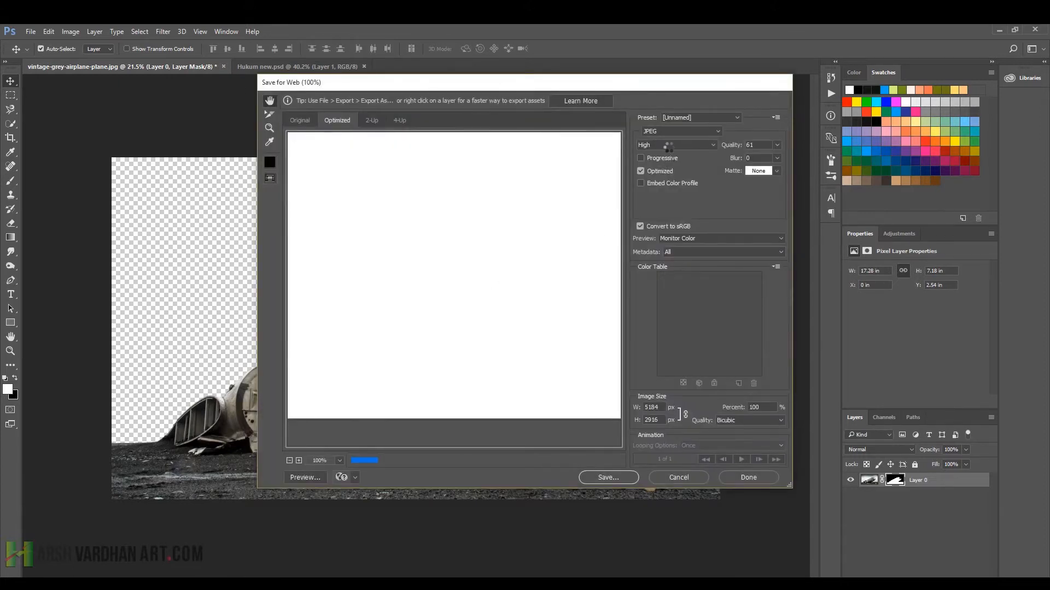
left_click(691, 131)
left_click(666, 163)
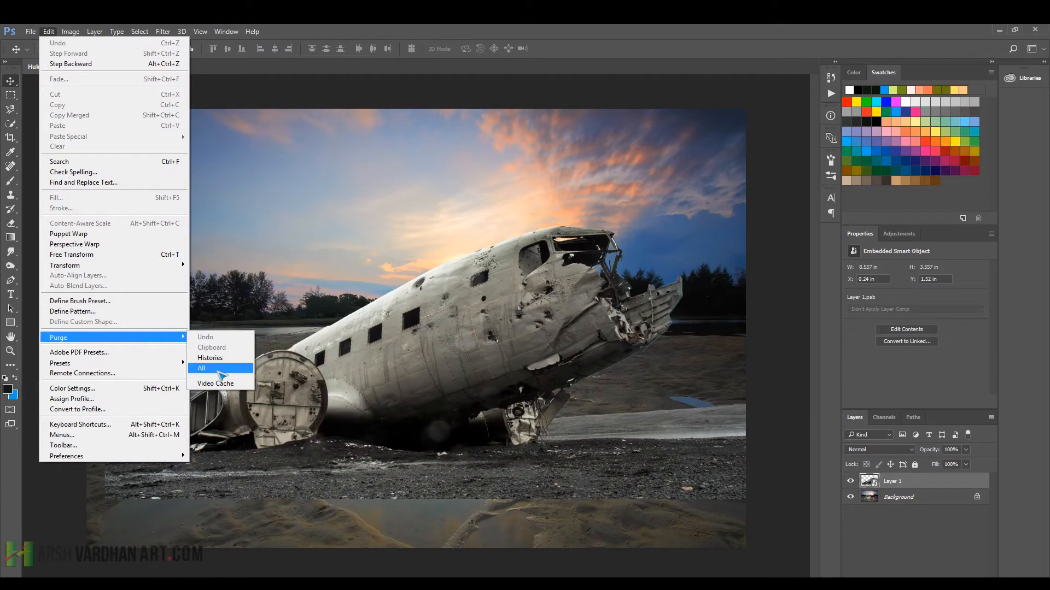
left_click(216, 372)
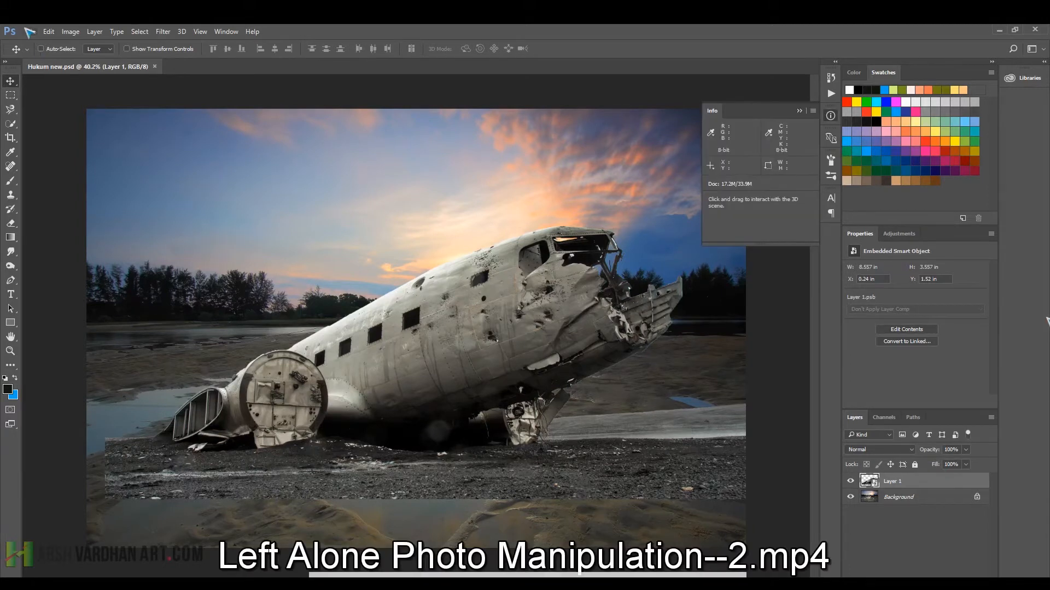
- Start placing a linked file in Hukum new.psd and browse to the clouds new folder inside Stock new
left_click(30, 31)
mouse_move(52, 199)
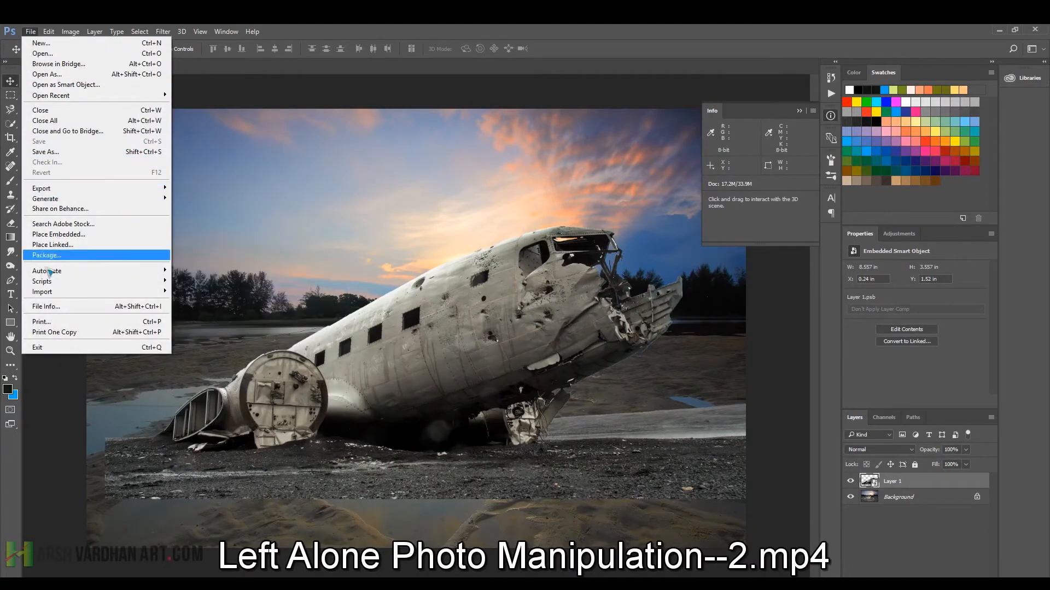
left_click(58, 246)
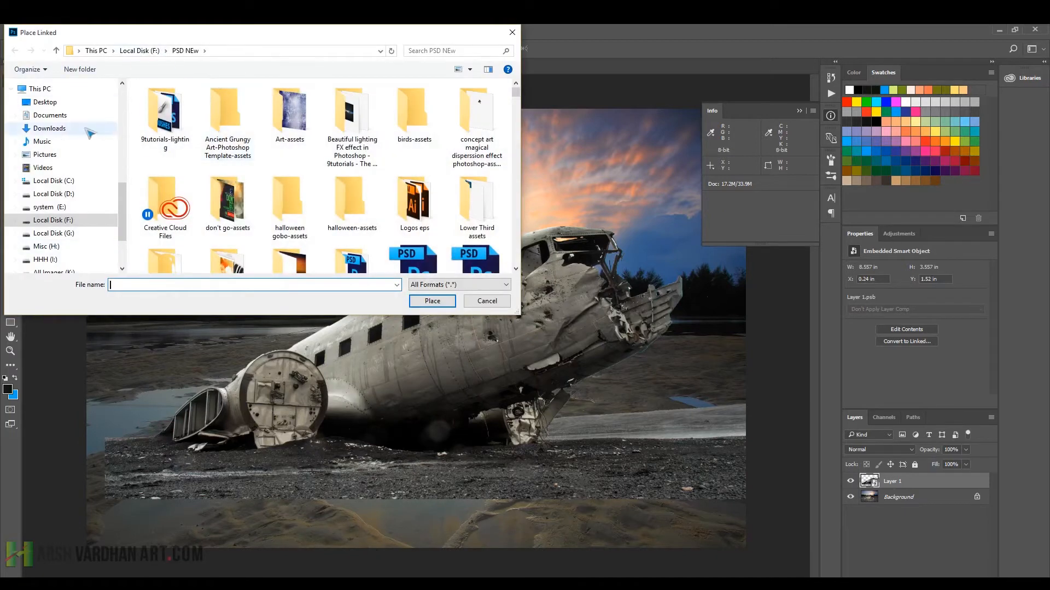
scroll(57, 154, "up", 4)
scroll(54, 142, "up", 1)
left_click(49, 137)
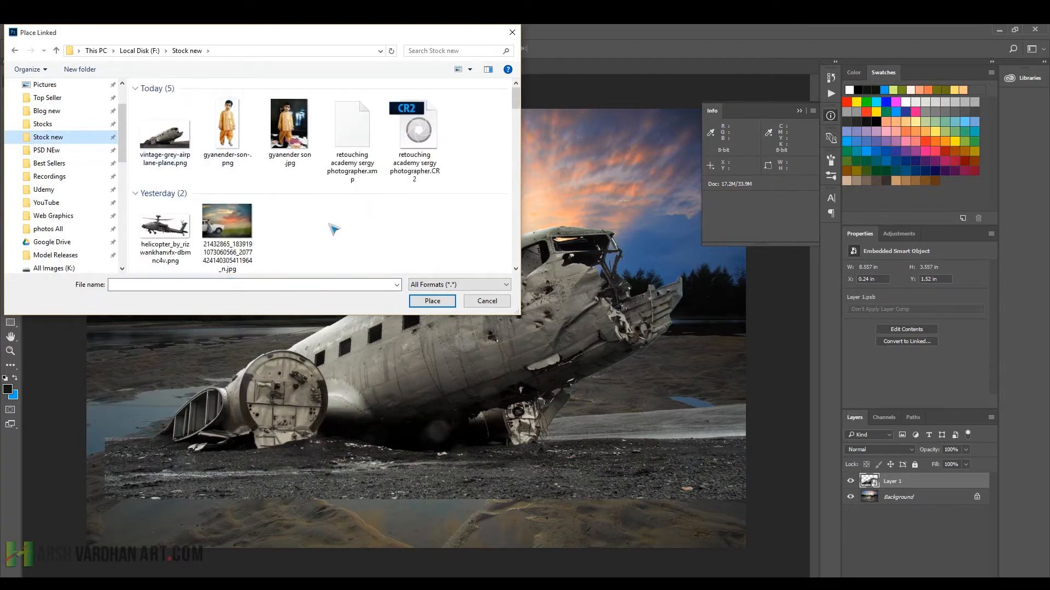
left_click(208, 51)
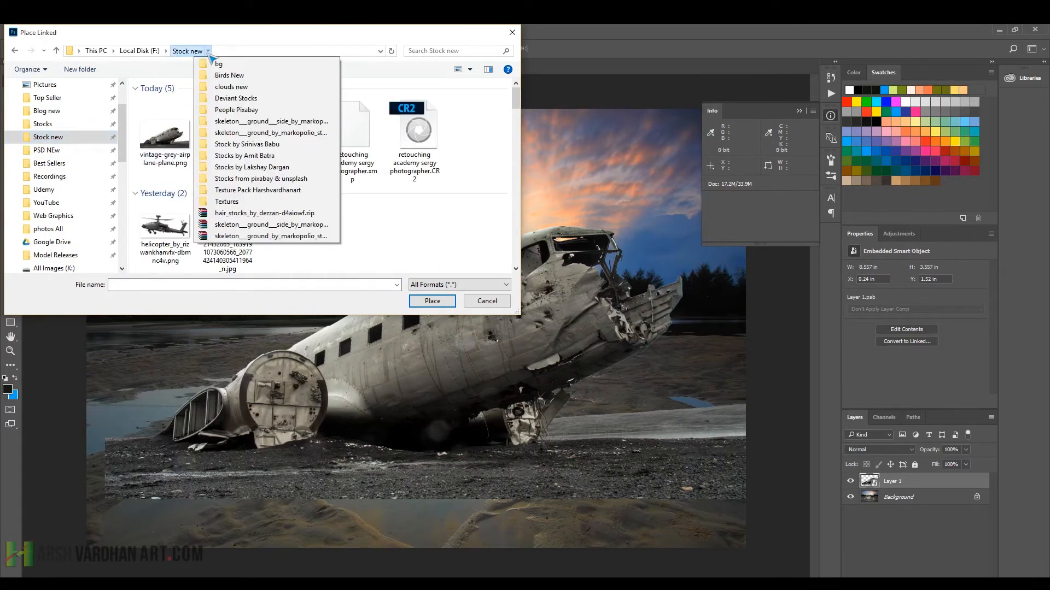
left_click(227, 87)
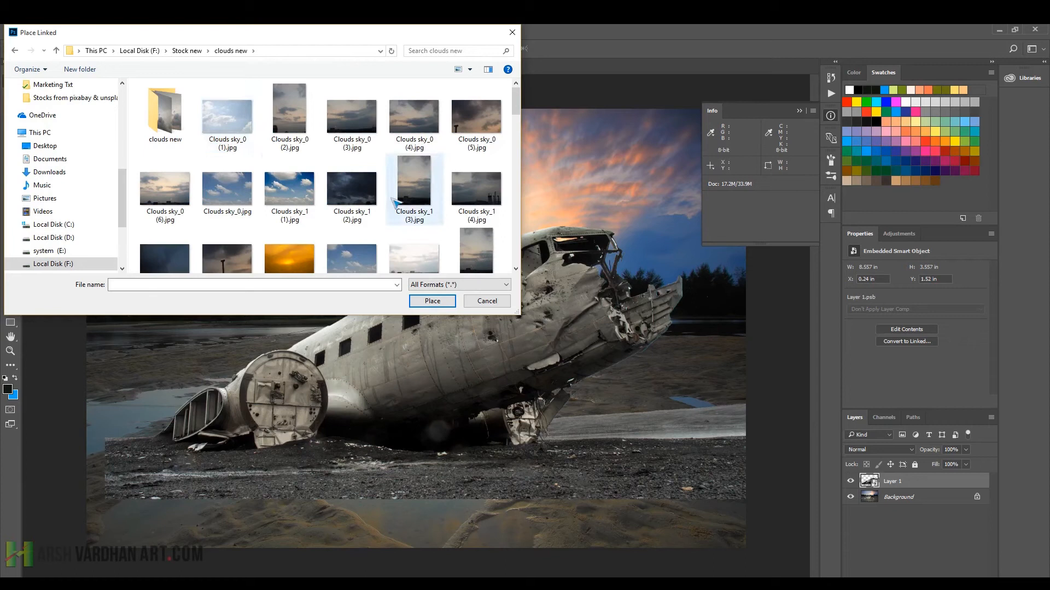
- Place Clouds sky_3 (2).jpg as a linked smart object at its default size and order it beneath the airplane layer
scroll(393, 200, "down", 1)
scroll(396, 203, "down", 3)
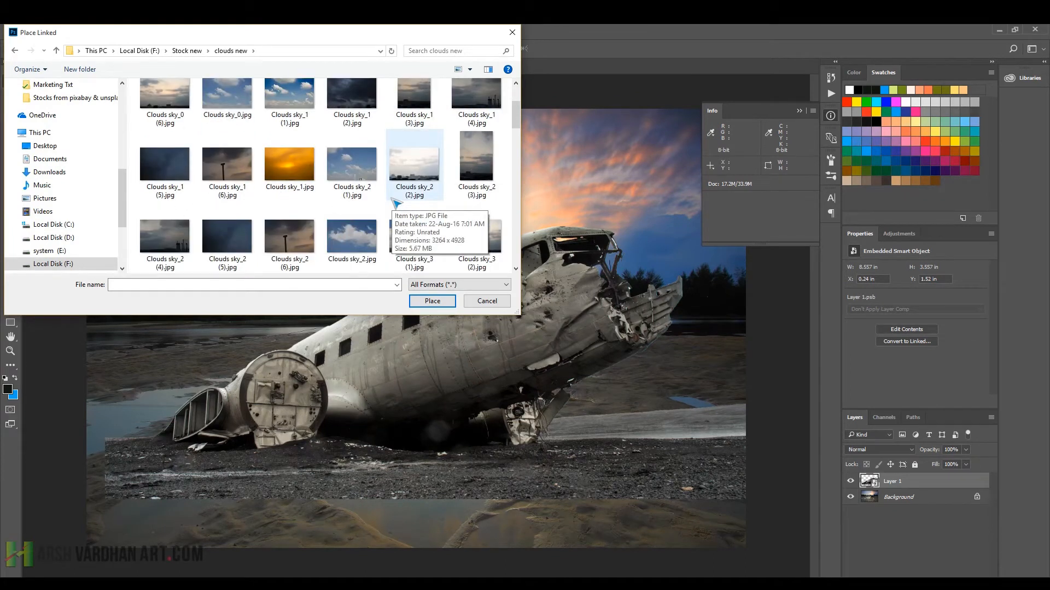
scroll(396, 204, "down", 6)
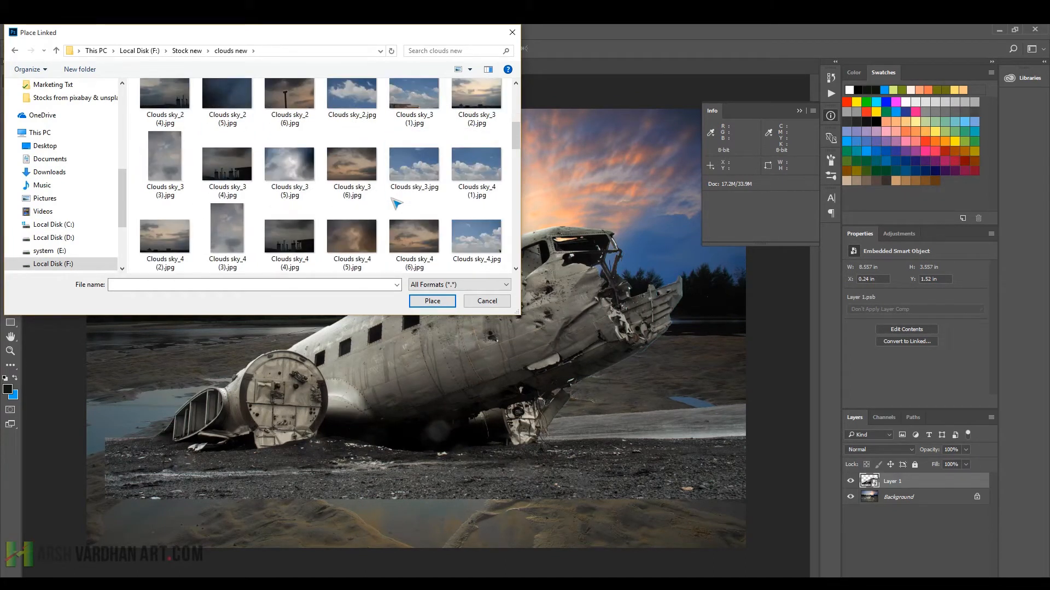
left_click(475, 101)
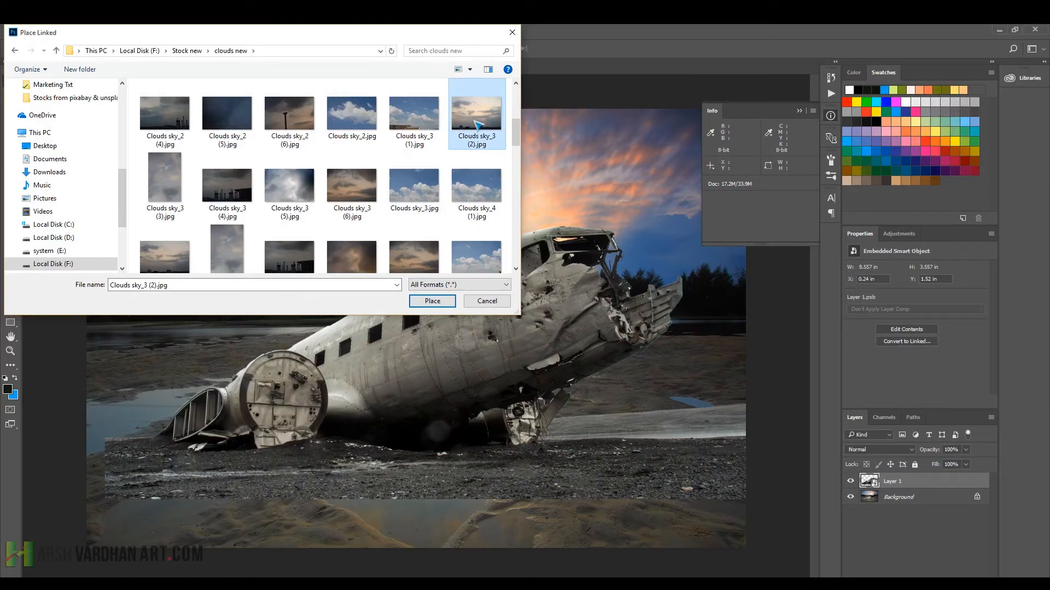
double_click(477, 118)
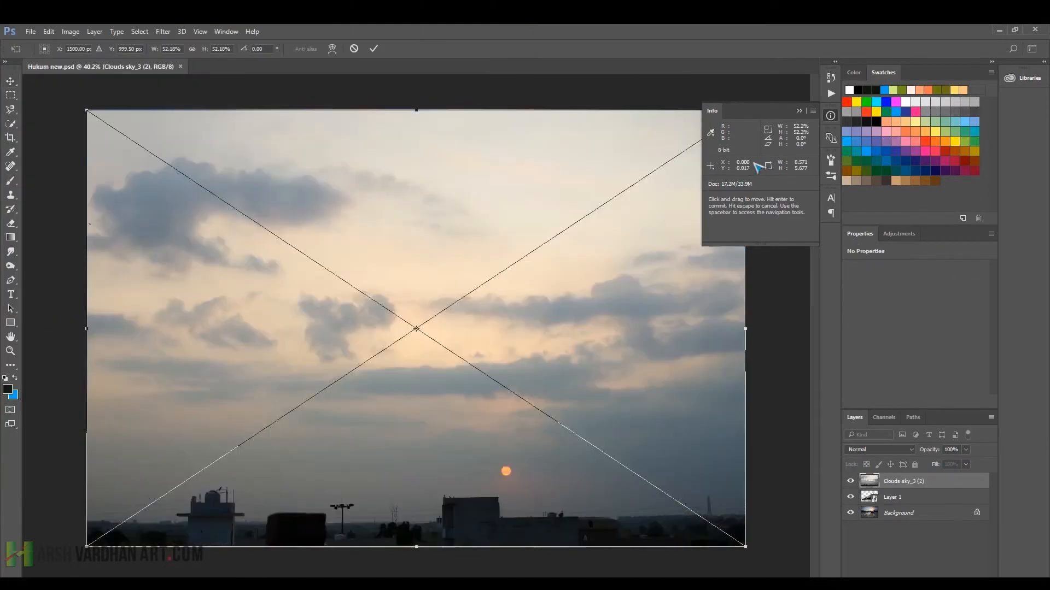
left_click(830, 117)
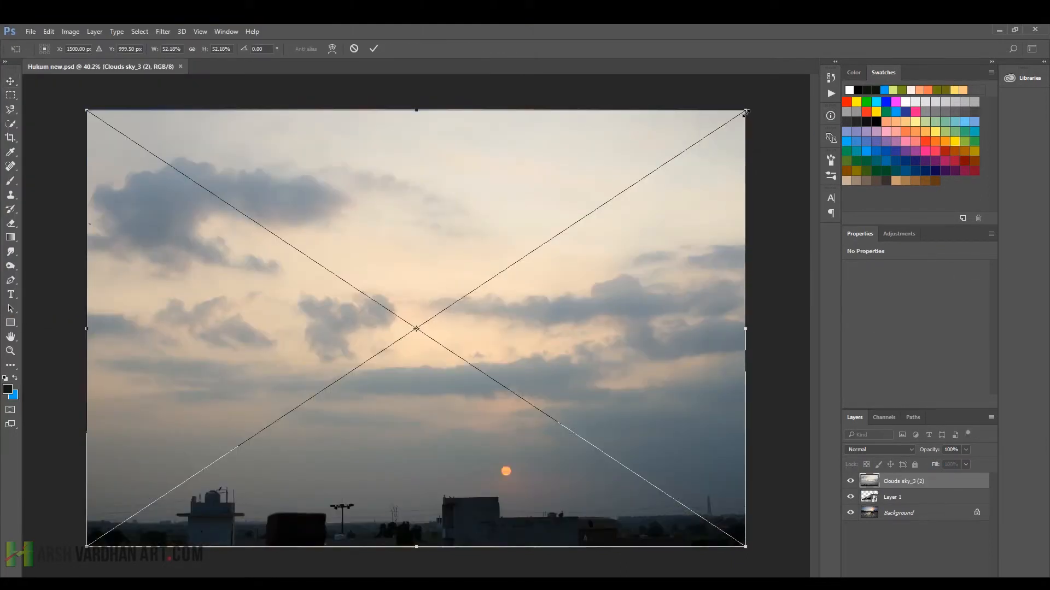
left_click(374, 48)
left_click_drag(866, 486, 867, 494)
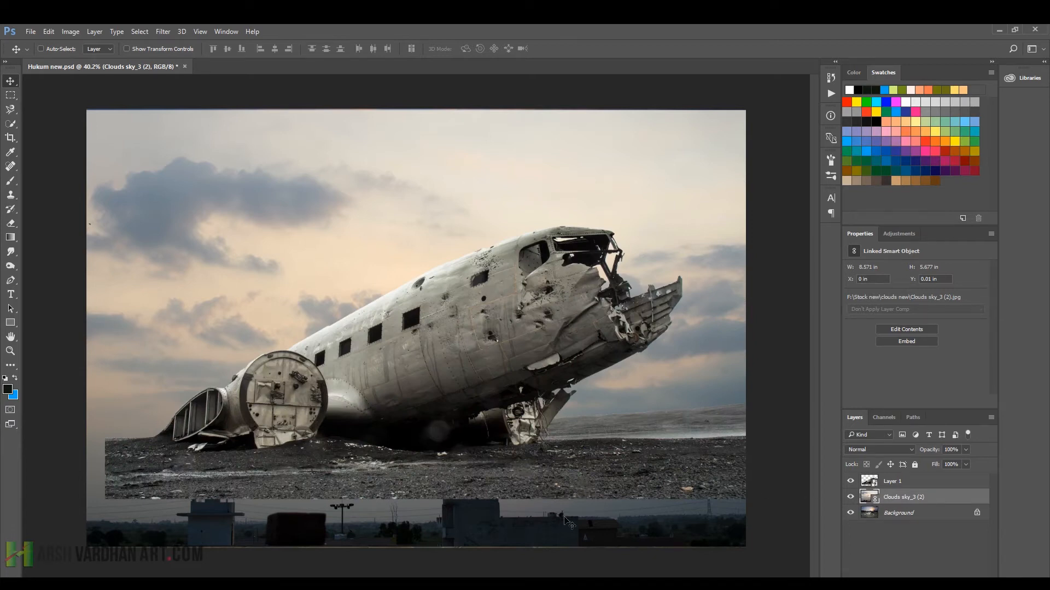
- Rename the airplane layer to "ship"
left_click(868, 483)
left_click(878, 498)
double_click(894, 482)
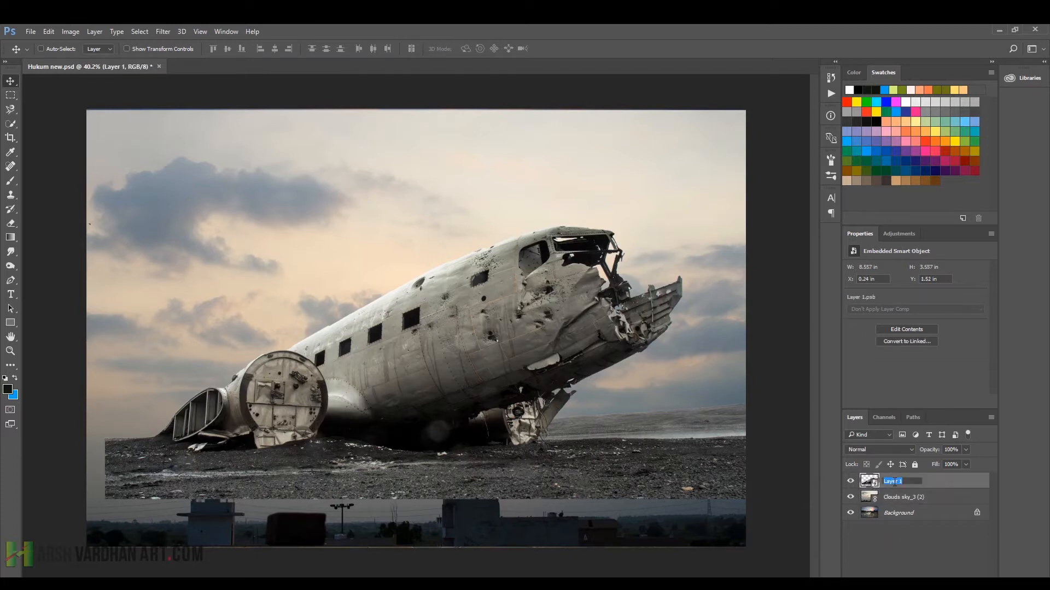
type("ship")
key("Return")
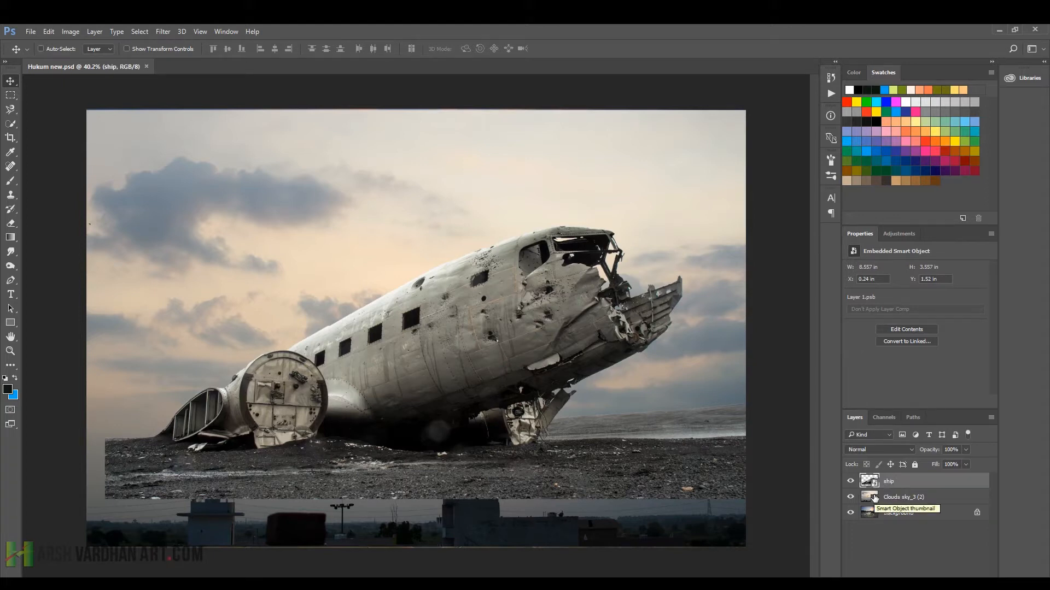
- Add a layer mask to the Clouds sky_3 (2) layer and fade out its lower part with an upward linear gradient
left_click(873, 498)
left_click(905, 583)
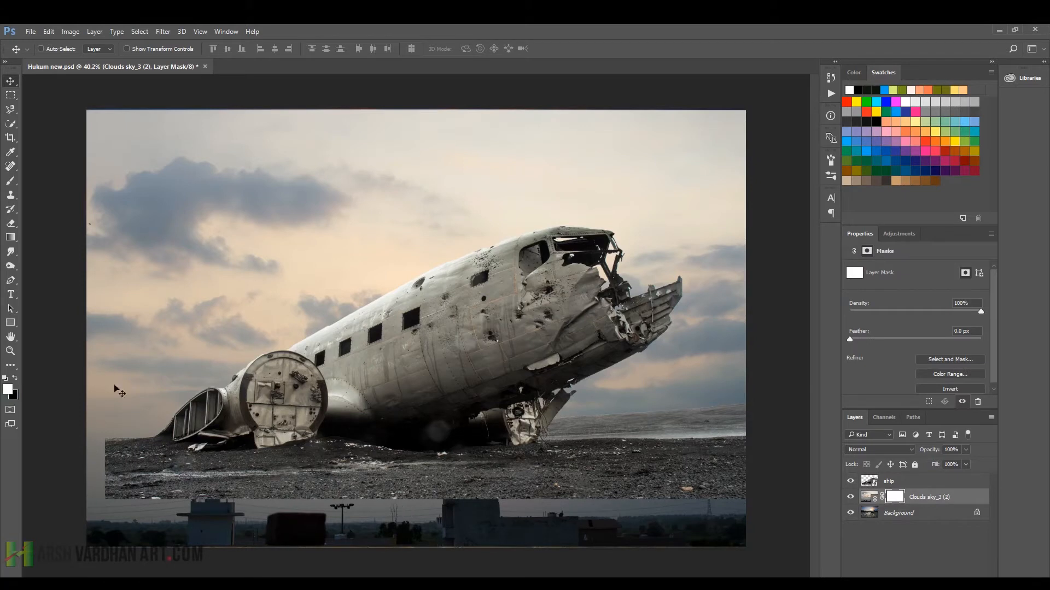
left_click(11, 237)
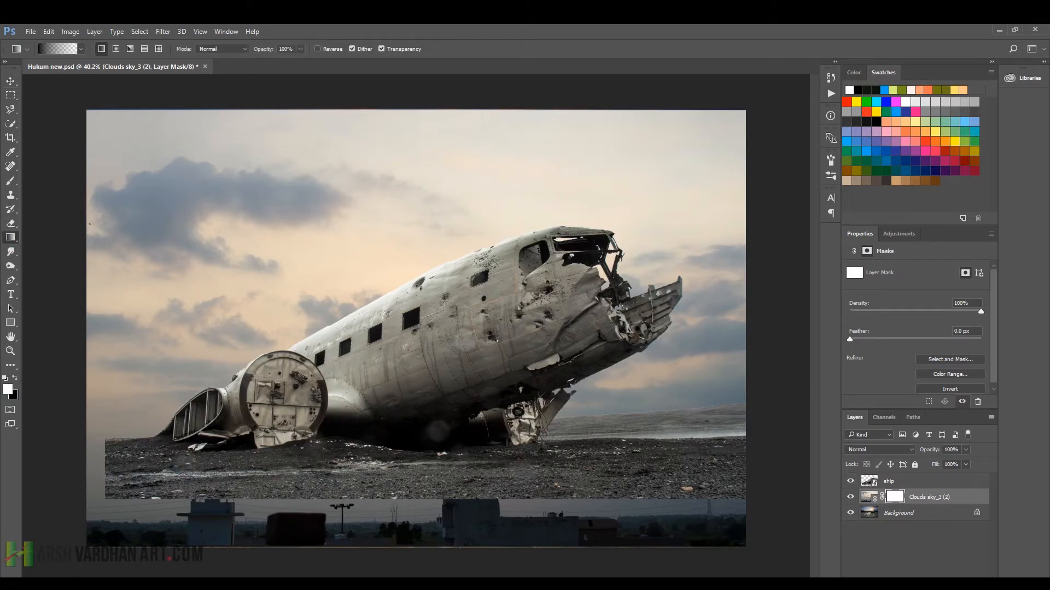
left_click_drag(419, 521, 418, 375)
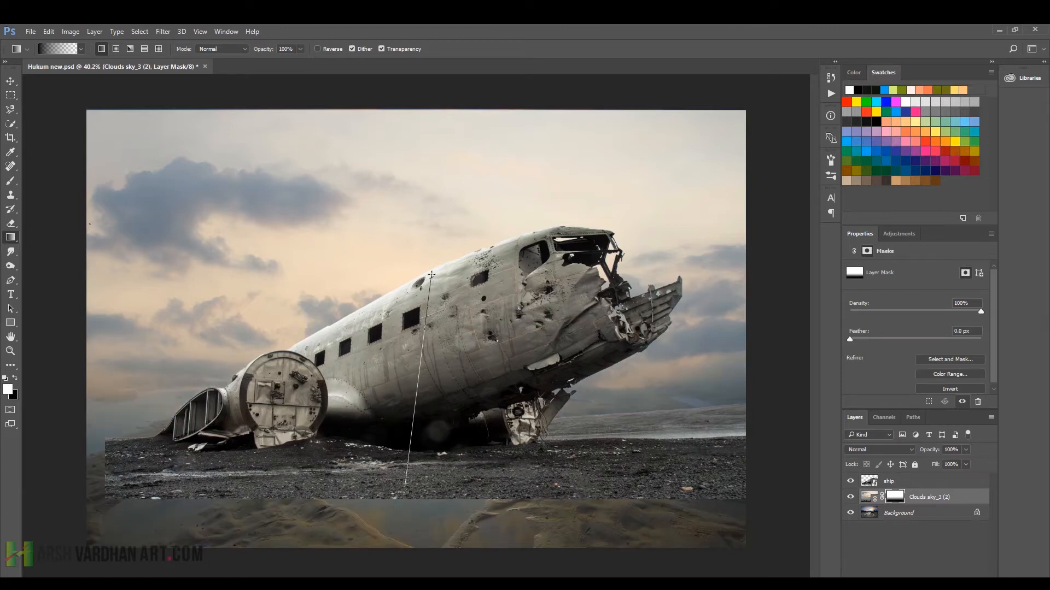
- Try a longer gradient on the clouds mask, undo it, and draw a short one that blends the sky near the horizon
left_click_drag(432, 275, 431, 276)
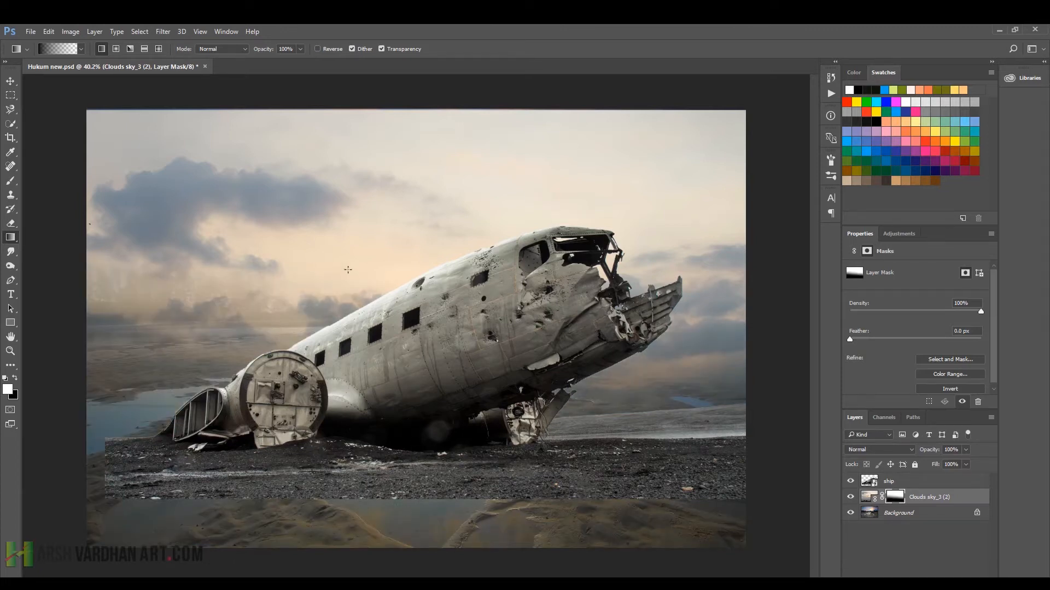
key("ctrl+z")
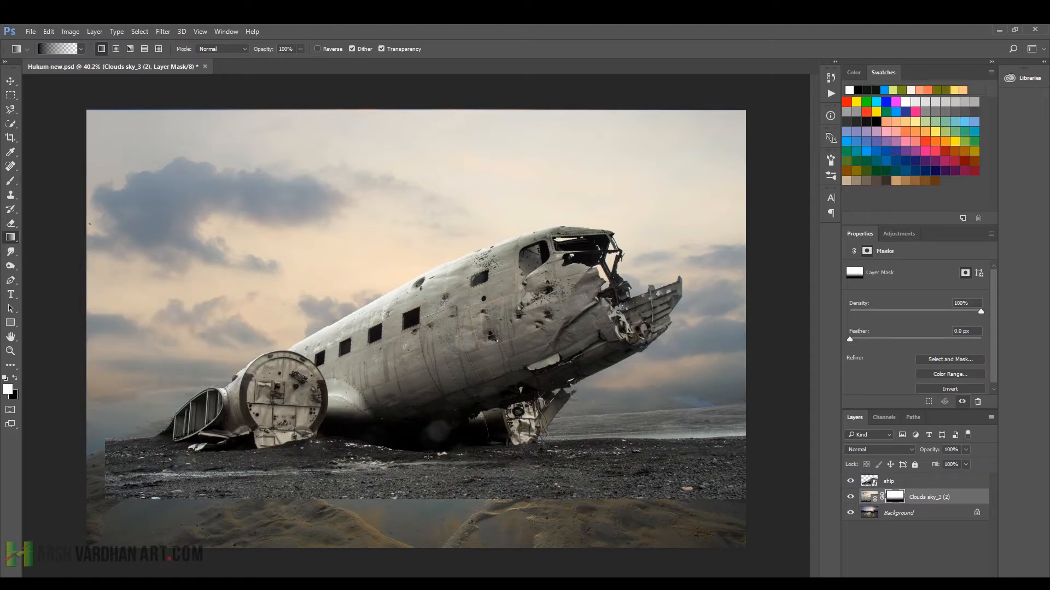
mouse_move(416, 370)
left_mouse_down()
mouse_move(427, 450)
mouse_move(426, 358)
left_mouse_up()
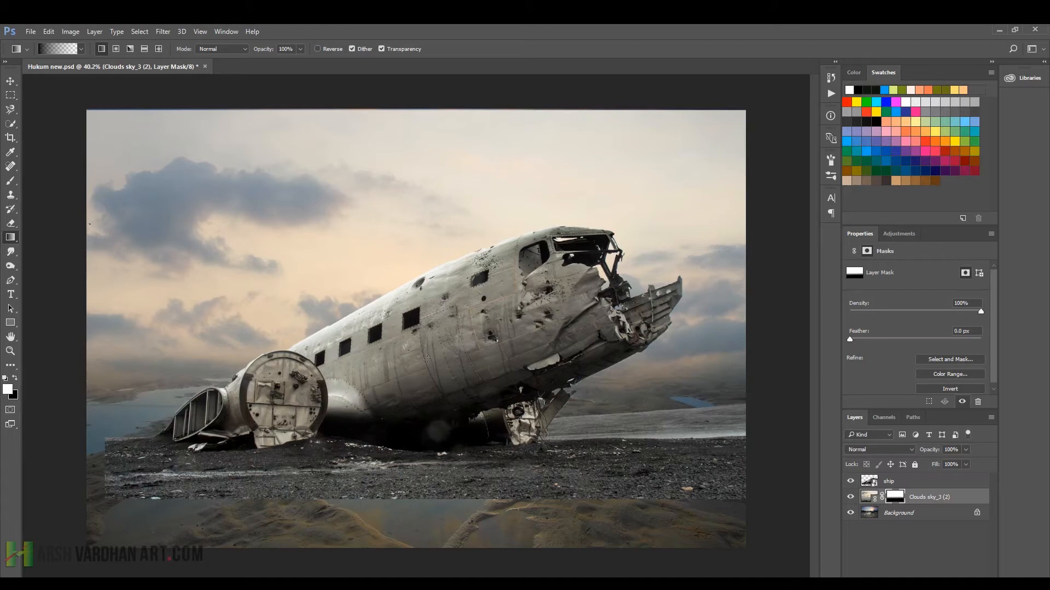
- Hide the ship layer and create a new empty layer above the Clouds sky_3 (2) layer
left_click(850, 482)
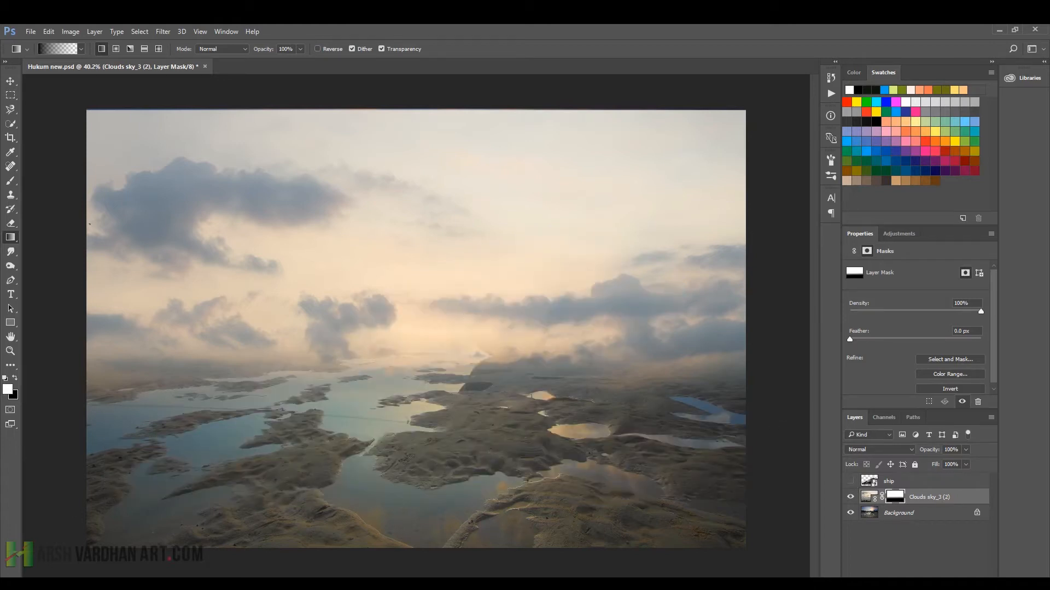
key("ctrl+shift+alt+n")
- Set the Brush tool to a soft round tip at 150 px with 0% hardness
key("b")
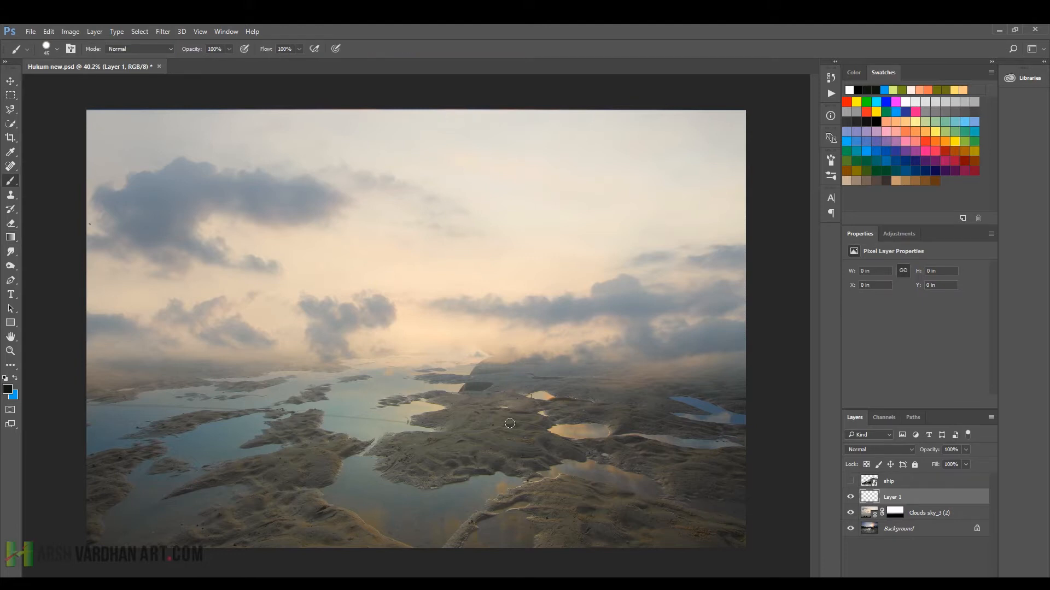
key("bracketright")
key("bracketright")
key("bracketright")
key("bracketright")
right_click(479, 402)
left_click(502, 315)
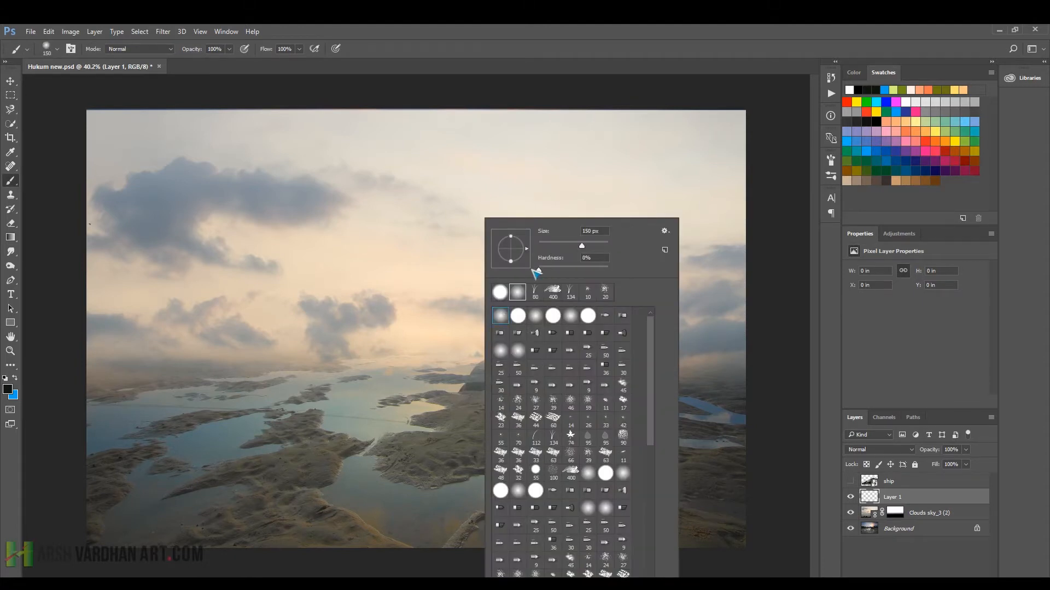
left_click(522, 49)
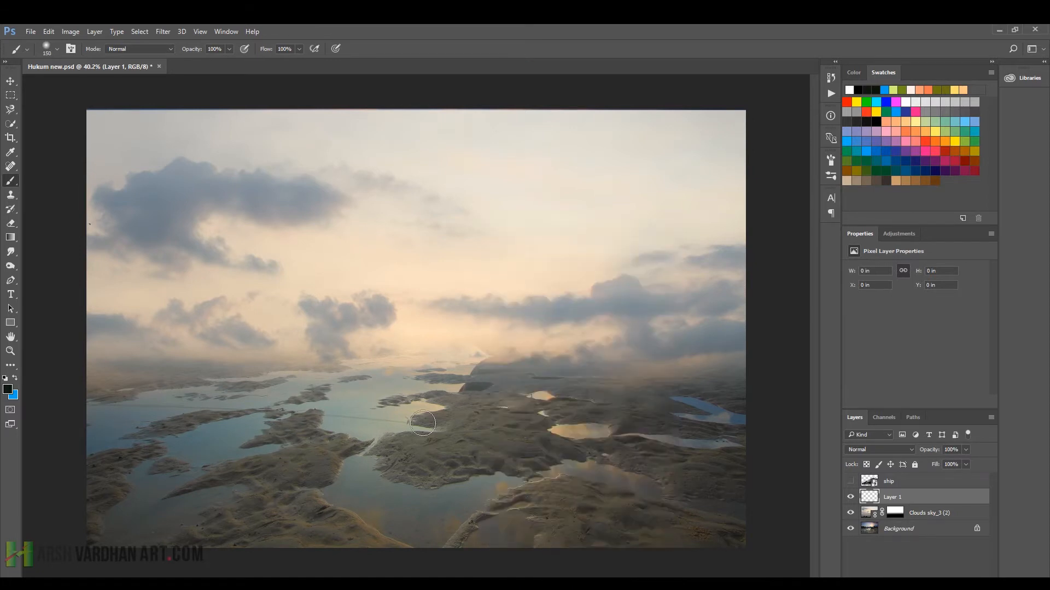
- Enlarge the soft brush to 500 px and sample a hazy gray from the area near the horizon
key("bracketright")
key("bracketright")
key("bracketright")
key("bracketright")
key("bracketright")
key("bracketright")
left_click(399, 374, "alt")
- Try a full-opacity haze stroke over the water near the horizon and undo it, keeping the empty layer
mouse_move(321, 364)
left_mouse_down()
mouse_move(235, 348)
mouse_move(168, 350)
mouse_move(245, 402)
left_mouse_up()
key("ctrl+alt+z")
key("ctrl+alt+z")
key("ctrl+alt+z")
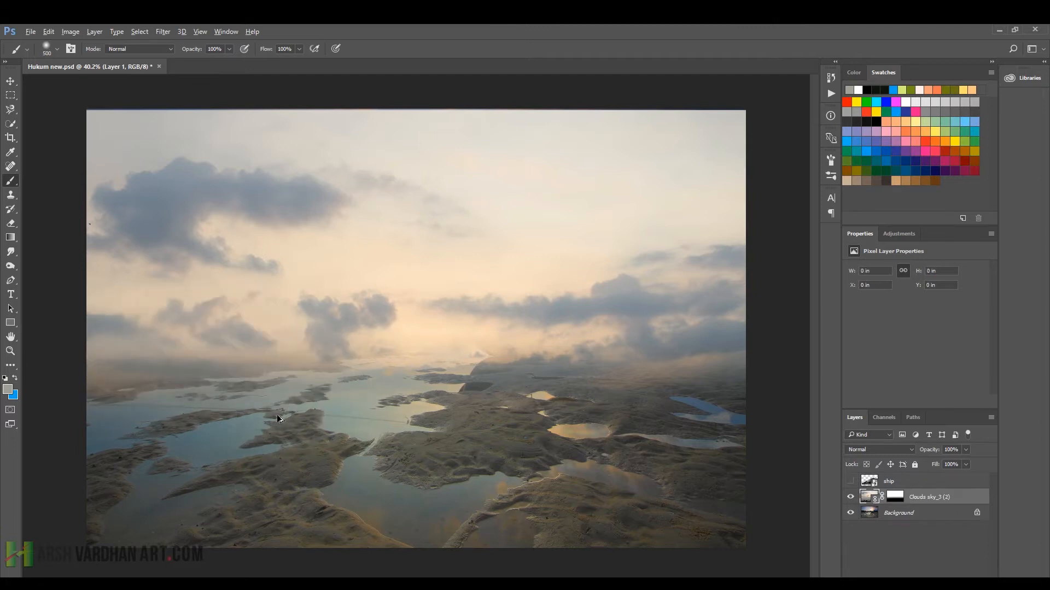
key("ctrl+shift+z")
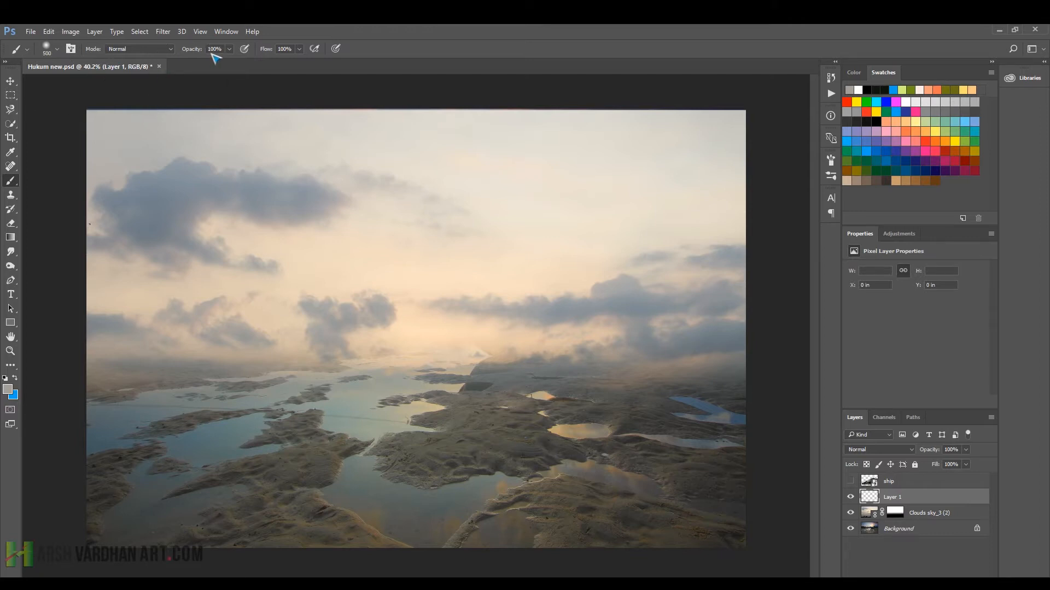
- Paint soft haze over the horizon, water and lower sky on Layer 1 at 10% brush opacity, resampling the color from the image
mouse_move(213, 385)
left_mouse_down()
mouse_move(186, 386)
mouse_move(201, 376)
mouse_move(154, 359)
mouse_move(238, 368)
mouse_move(203, 386)
mouse_move(562, 355)
mouse_move(653, 372)
mouse_move(559, 344)
mouse_move(640, 341)
mouse_move(624, 330)
mouse_move(428, 323)
mouse_move(44, 335)
mouse_move(402, 355)
mouse_move(395, 341)
mouse_move(487, 359)
mouse_move(332, 386)
mouse_move(651, 350)
mouse_move(633, 376)
mouse_move(284, 345)
mouse_move(62, 371)
mouse_move(120, 418)
left_mouse_up()
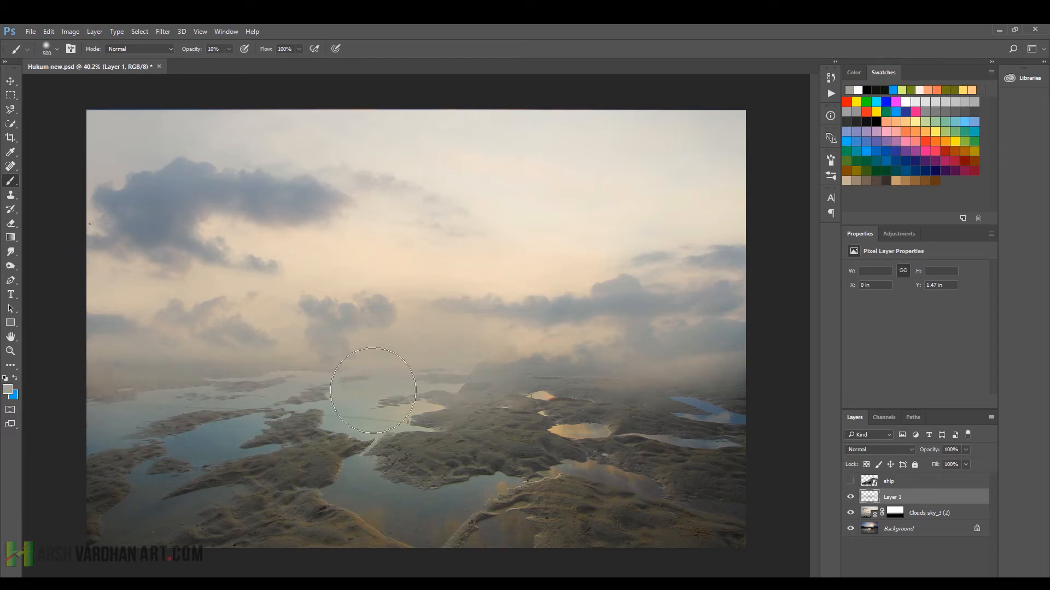
left_click(368, 425, "alt")
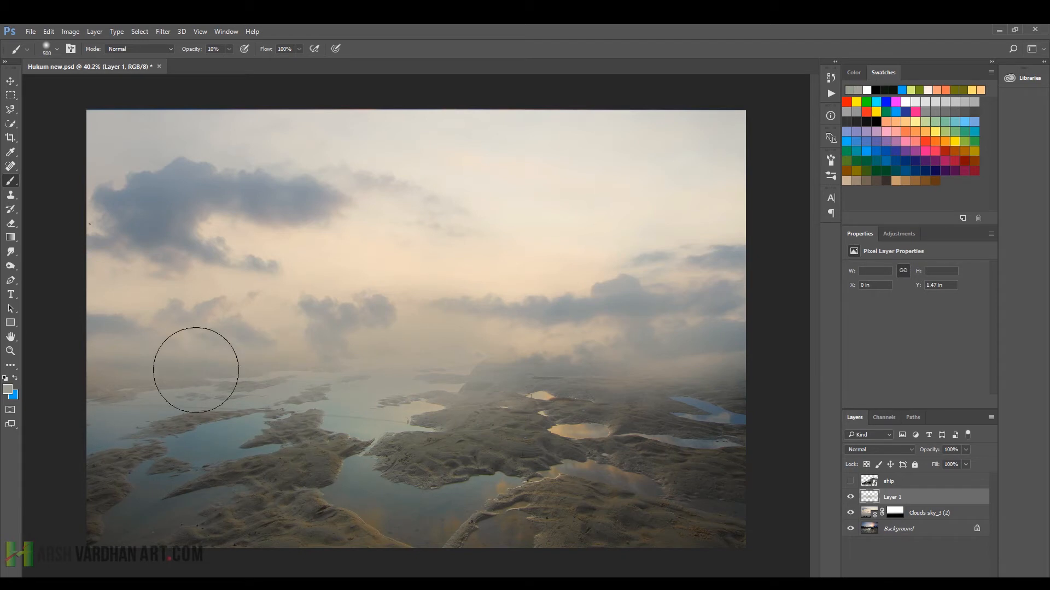
mouse_move(458, 310)
left_mouse_down()
mouse_move(619, 346)
mouse_move(696, 403)
mouse_move(637, 434)
left_mouse_up()
mouse_move(124, 453)
left_mouse_down()
mouse_move(257, 546)
mouse_move(725, 517)
mouse_move(707, 476)
mouse_move(717, 386)
mouse_move(684, 362)
mouse_move(669, 383)
mouse_move(374, 334)
mouse_move(371, 282)
mouse_move(429, 261)
mouse_move(349, 210)
mouse_move(439, 190)
mouse_move(524, 221)
mouse_move(536, 264)
mouse_move(638, 291)
mouse_move(684, 216)
mouse_move(720, 360)
mouse_move(641, 265)
left_mouse_up()
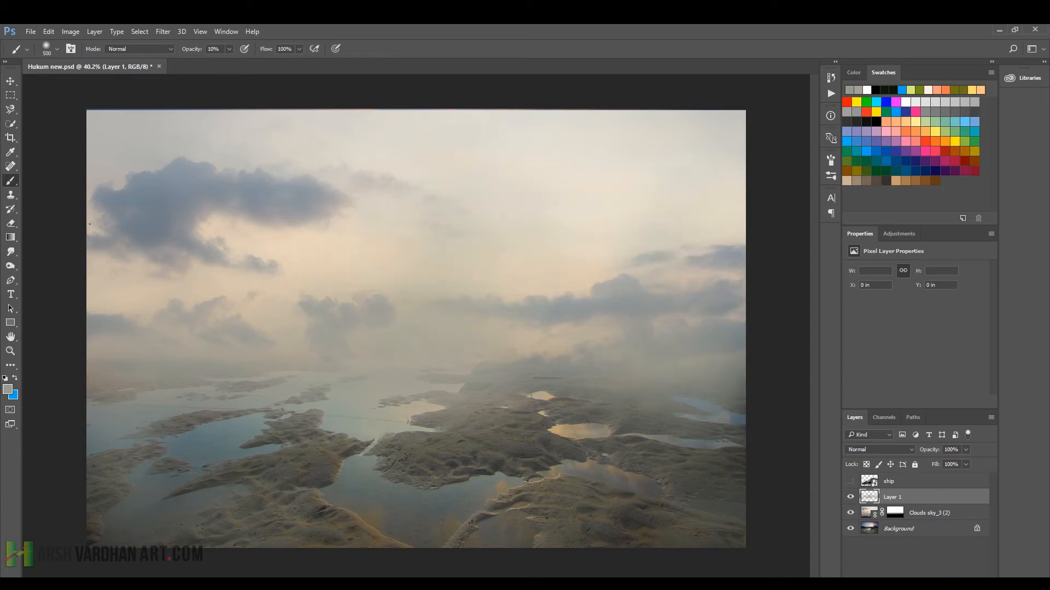
- Add a Solid Color fill layer in gray-green 95a090 above Layer 1 and blend it in Soft Light mode
left_click(929, 574)
left_click(978, 349)
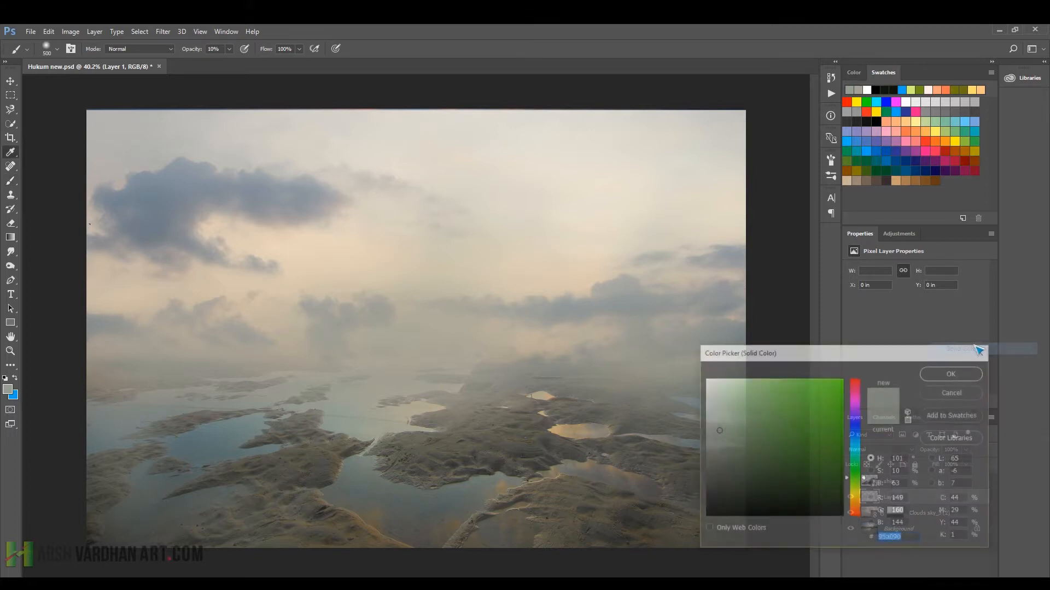
left_click(951, 374)
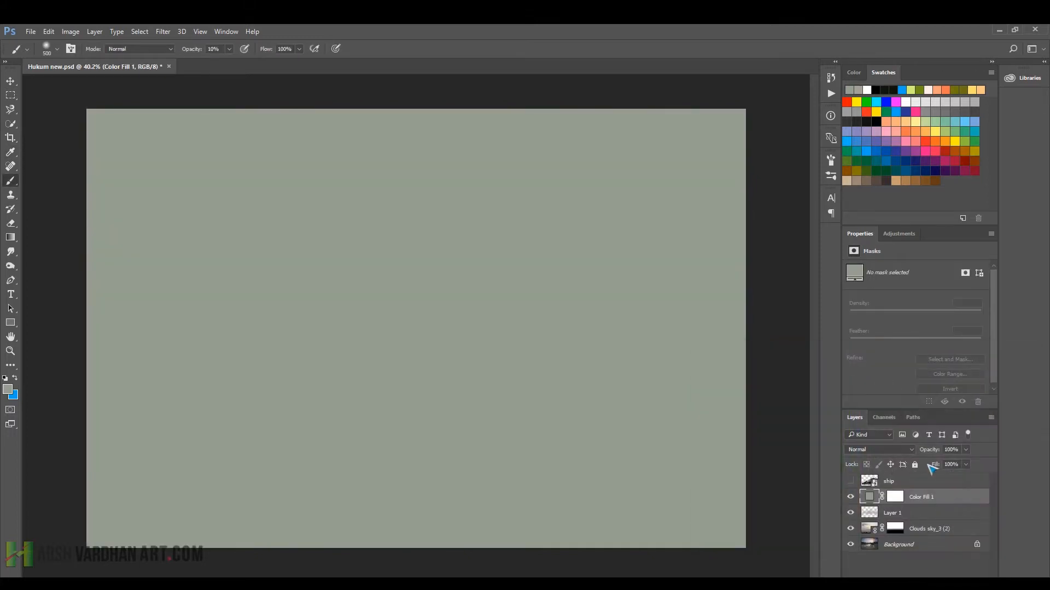
left_click(878, 449)
left_click(876, 340)
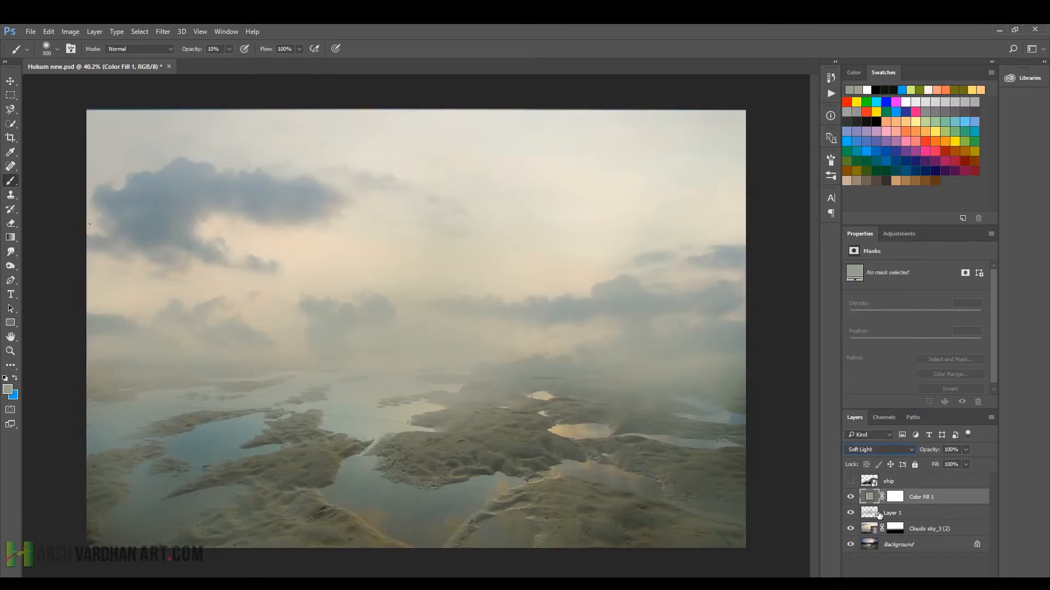
left_click(965, 465)
left_click(862, 498)
- Show the ship layer and move the airplane slightly up and to the right
left_click(868, 482)
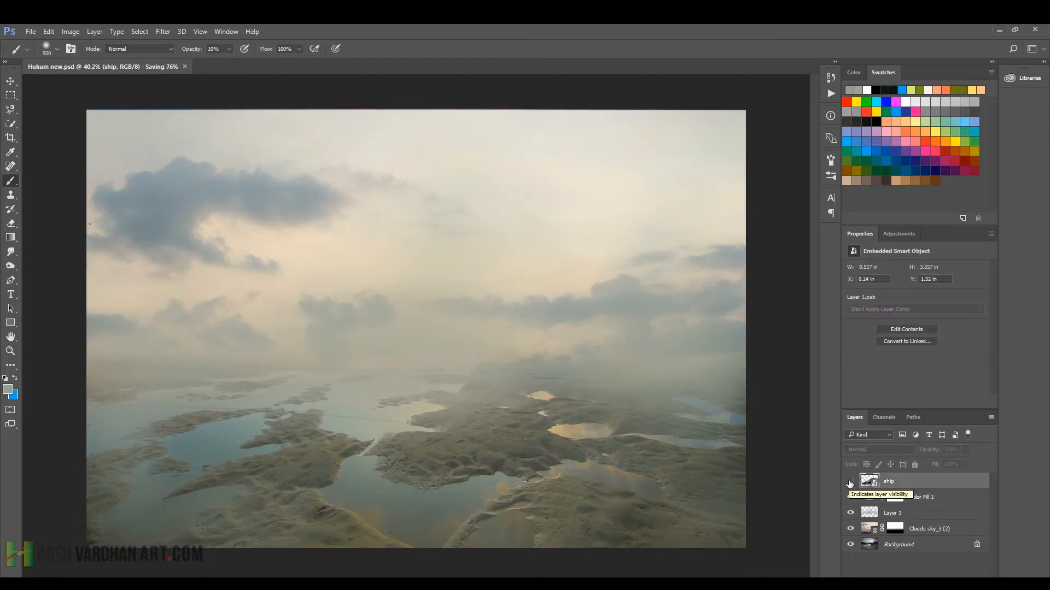
left_click(849, 482)
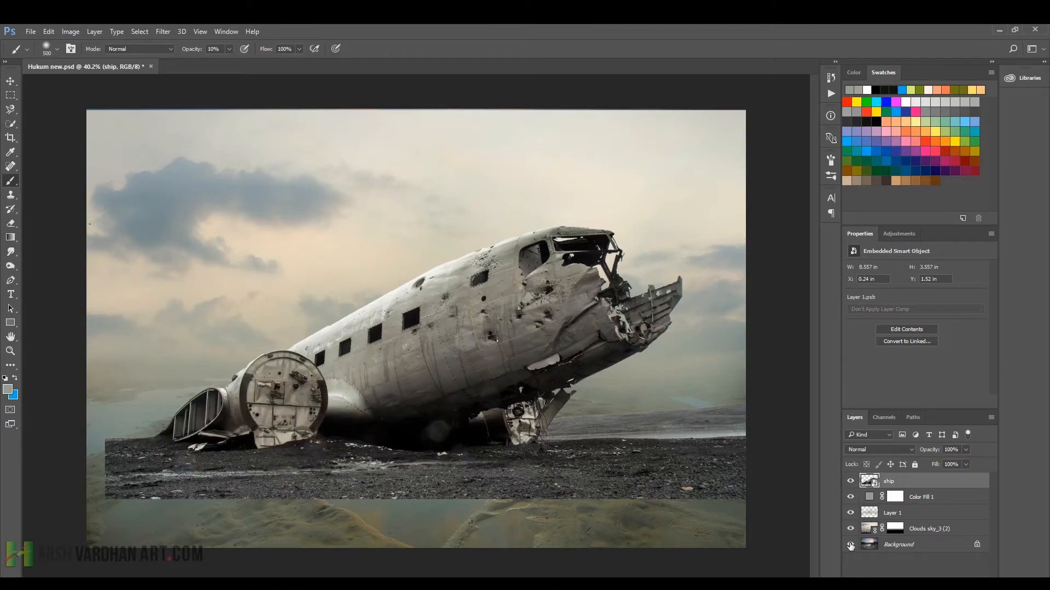
key("v")
mouse_move(558, 359)
left_mouse_down()
mouse_move(539, 364)
mouse_move(548, 362)
mouse_move(539, 344)
mouse_move(569, 346)
left_mouse_up()
- Scale the airplane up to about 67.6% and shift it right until its broken nose reaches the picture's right edge
key("ctrl")
key("ctrl+t")
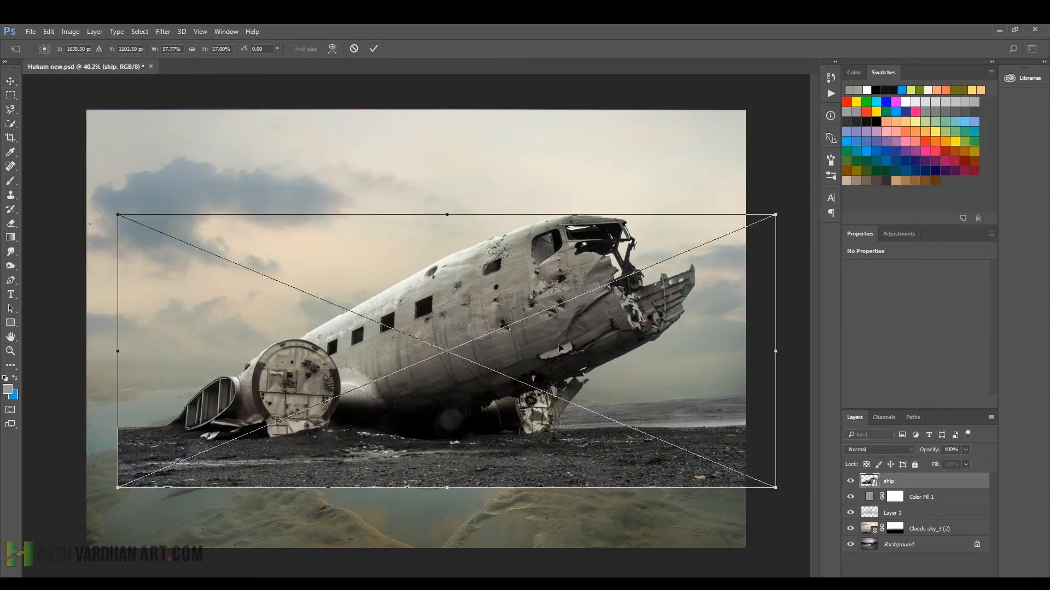
left_click_drag(776, 210, 841, 187)
left_click_drag(586, 382, 609, 384)
left_click_drag(73, 187, 82, 191)
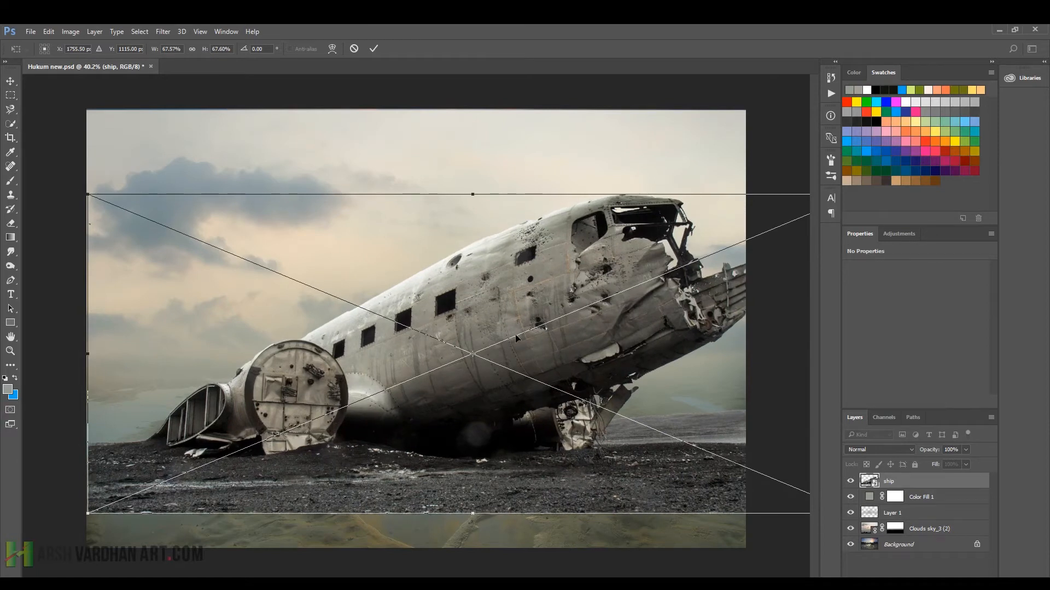
left_click_drag(589, 357, 612, 358)
key("Return")
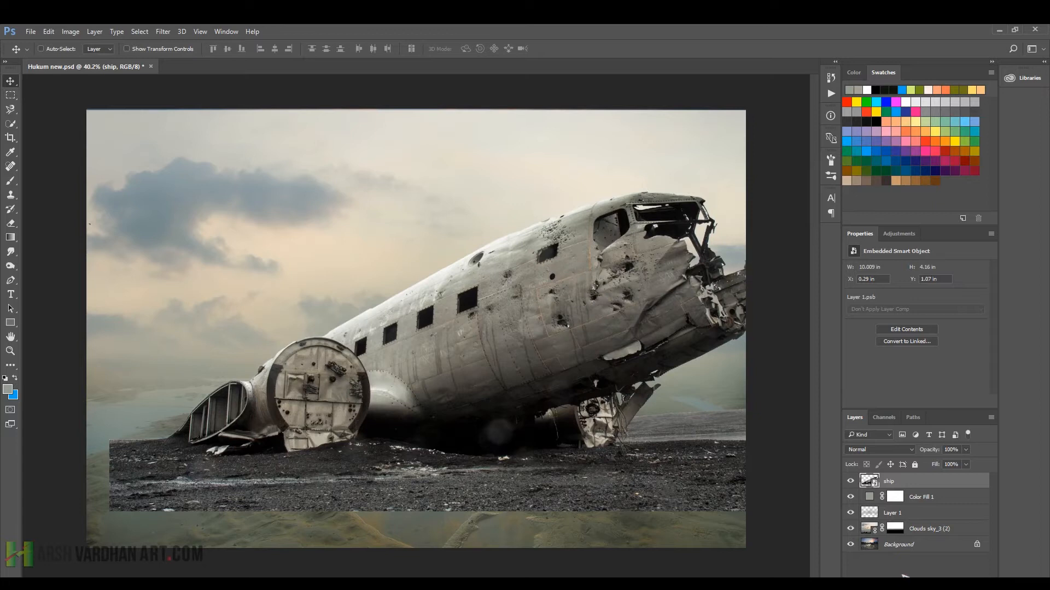
- Add a layer mask to the ship layer, paint out its dark ground with soft black at up to 50% opacity, and save
left_click(905, 584)
key("b")
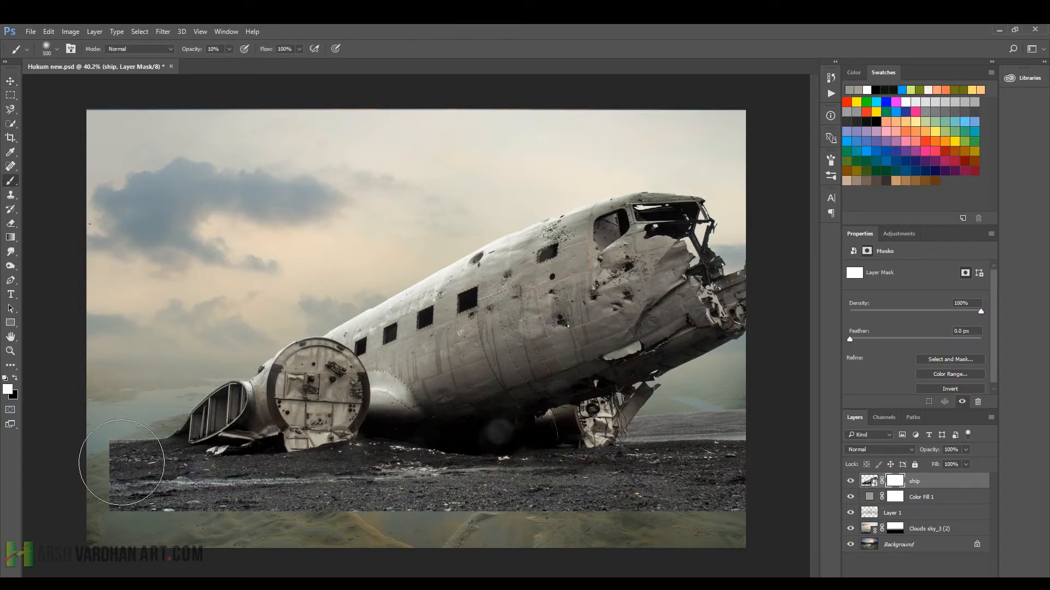
left_click(15, 379)
mouse_move(115, 444)
left_mouse_down()
mouse_move(108, 476)
mouse_move(143, 506)
mouse_move(178, 515)
mouse_move(158, 521)
mouse_move(265, 520)
mouse_move(252, 517)
mouse_move(272, 508)
mouse_move(296, 517)
mouse_move(280, 504)
mouse_move(327, 544)
mouse_move(325, 521)
mouse_move(374, 549)
mouse_move(494, 536)
mouse_move(481, 521)
mouse_move(427, 527)
mouse_move(389, 513)
mouse_move(435, 529)
mouse_move(395, 536)
mouse_move(528, 523)
mouse_move(476, 512)
mouse_move(670, 532)
mouse_move(721, 510)
mouse_move(724, 425)
mouse_move(768, 467)
mouse_move(739, 425)
mouse_move(678, 424)
mouse_move(741, 466)
mouse_move(733, 512)
mouse_move(590, 530)
mouse_move(627, 521)
mouse_move(402, 523)
mouse_move(358, 511)
mouse_move(198, 509)
mouse_move(139, 493)
mouse_move(307, 530)
mouse_move(621, 526)
mouse_move(719, 506)
mouse_move(743, 451)
left_mouse_up()
key("5")
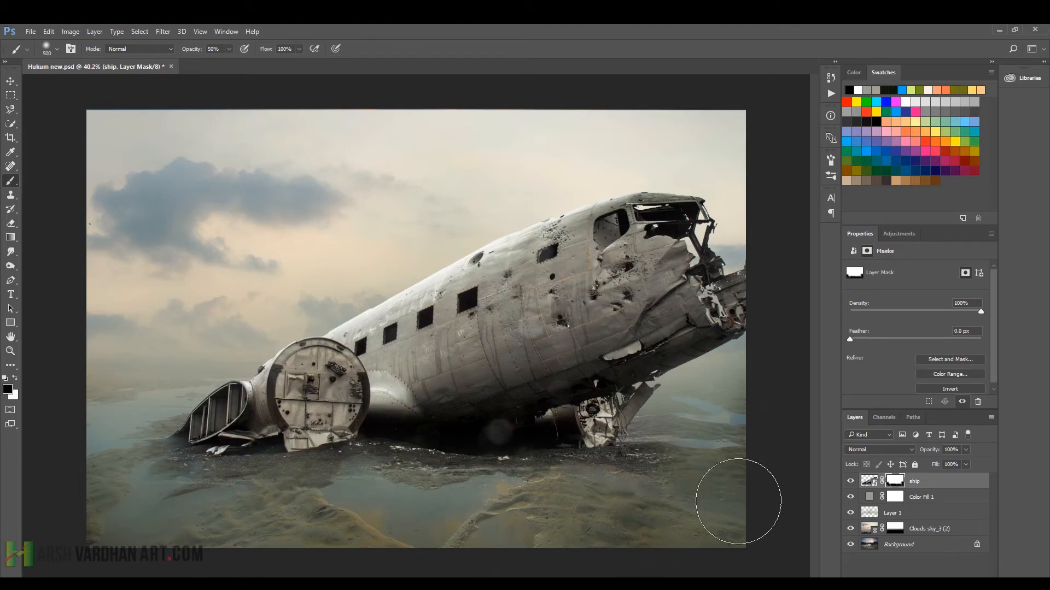
key("ctrl+s")
- Refine the ship mask along the ground beneath the wreck with a 250 px brush at 50% opacity, and save the file
left_click(501, 329)
left_click_drag(354, 466, 481, 334)
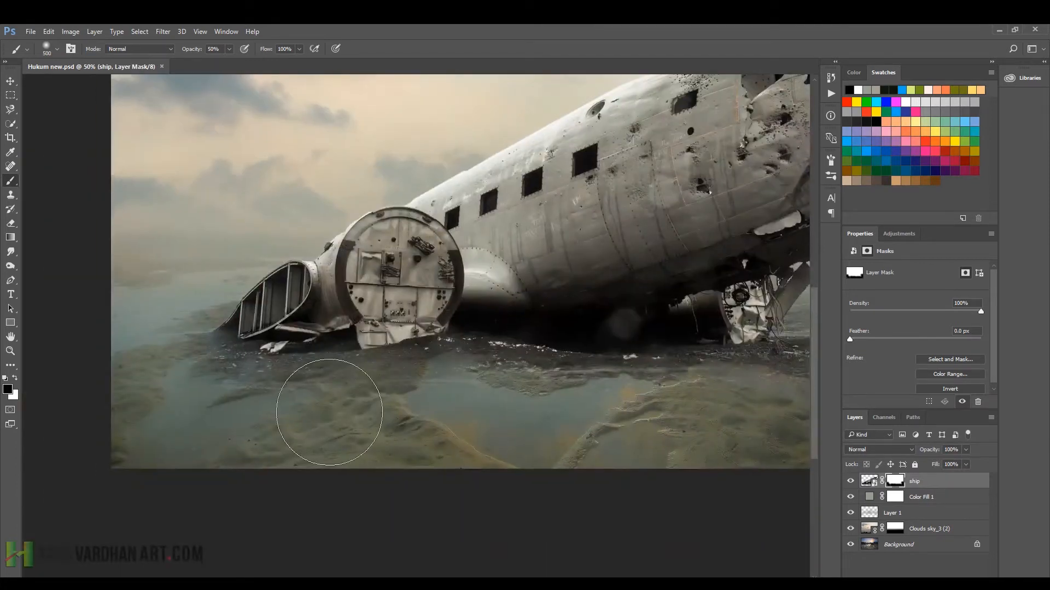
key("bracketleft")
key("bracketleft")
key("bracketleft")
left_click_drag(225, 390, 315, 403)
left_click_drag(454, 395, 484, 394)
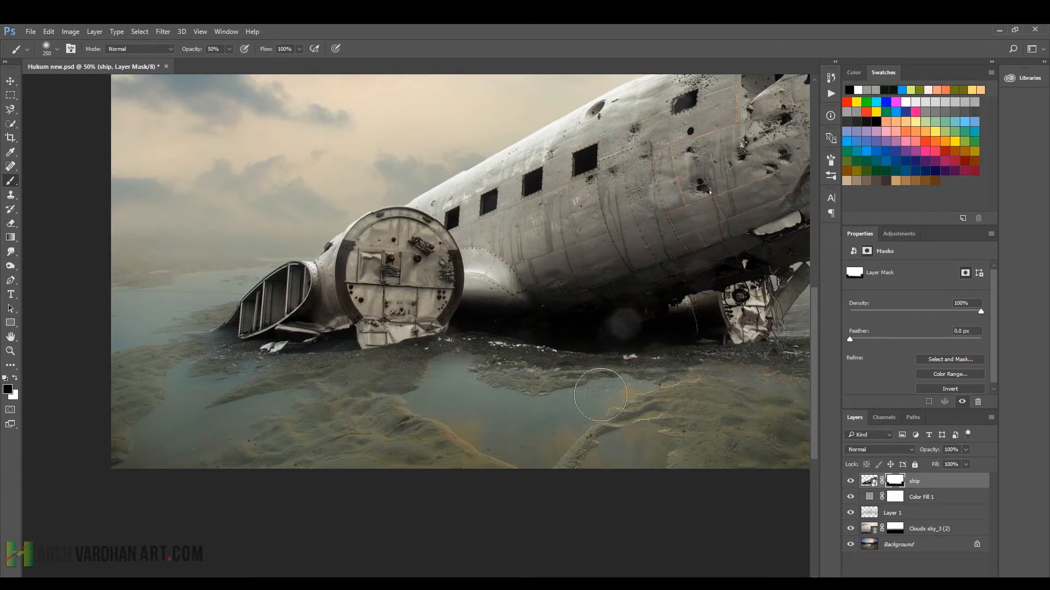
left_click_drag(693, 404, 662, 405, "ctrl+space")
key("ctrl+s")
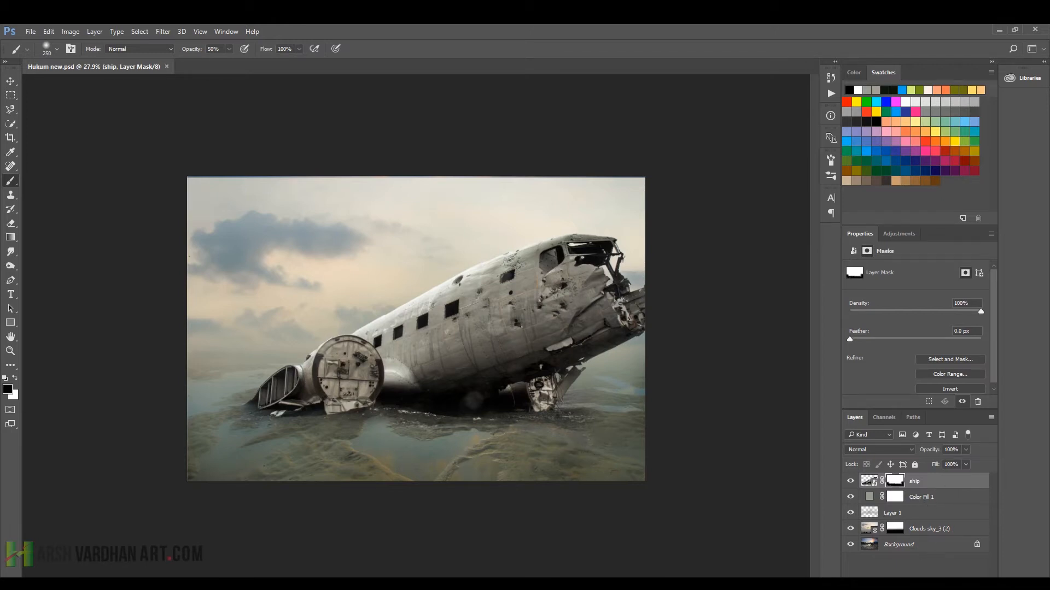
- Create a new layer named shadow directly below the ship layer and save the document
left_click(963, 583, "ctrl")
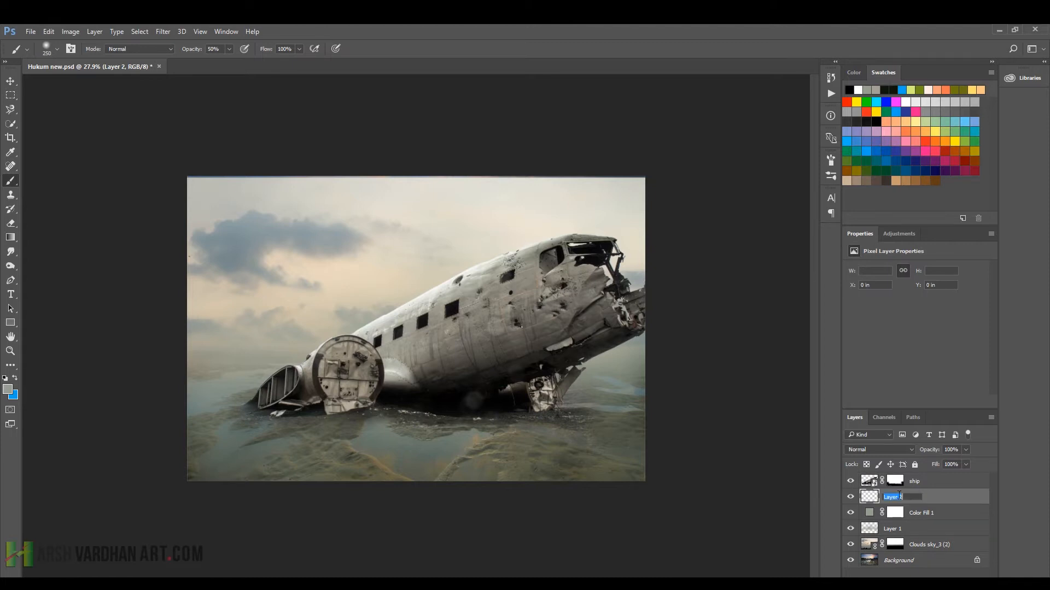
key("Return")
key("ctrl+s")
- Darken the foreground below the airplane on the shadow layer with a black 600 px soft brush at 10% opacity, and save
key("d")
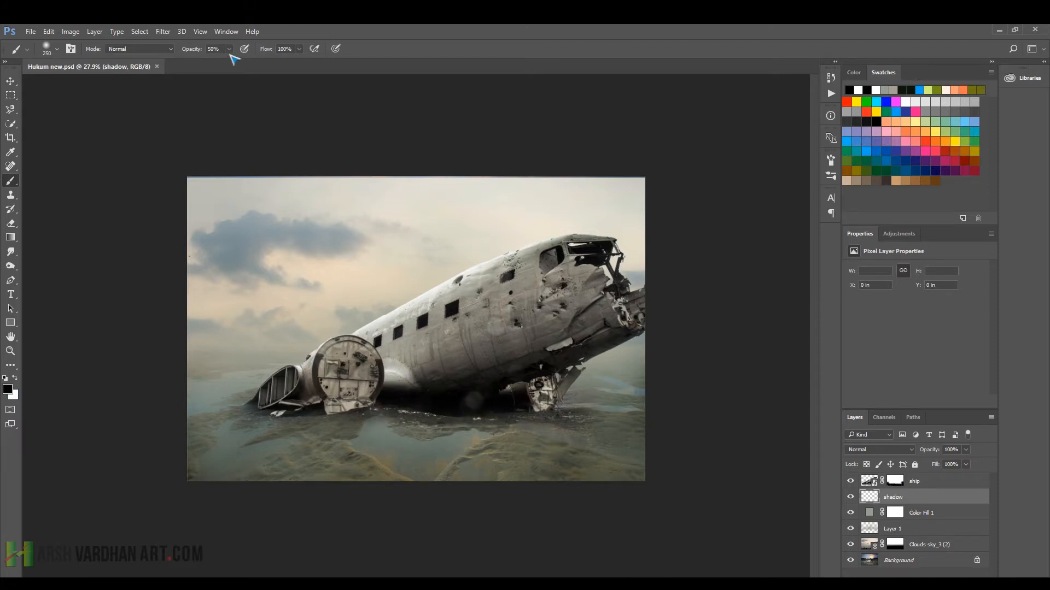
key("bracketright")
key("bracketright")
key("bracketright")
key("bracketright")
mouse_move(346, 430)
left_mouse_down()
mouse_move(307, 421)
mouse_move(380, 433)
mouse_move(294, 423)
mouse_move(586, 466)
mouse_move(423, 438)
mouse_move(478, 425)
mouse_move(464, 425)
mouse_move(596, 464)
mouse_move(451, 426)
mouse_move(394, 429)
mouse_move(397, 445)
mouse_move(307, 436)
mouse_move(465, 490)
mouse_move(369, 479)
mouse_move(645, 502)
mouse_move(646, 462)
mouse_move(636, 464)
mouse_move(683, 484)
mouse_move(508, 456)
mouse_move(223, 470)
mouse_move(255, 475)
mouse_move(237, 476)
mouse_move(175, 450)
mouse_move(341, 453)
mouse_move(205, 430)
mouse_move(688, 450)
mouse_move(433, 425)
mouse_move(414, 426)
mouse_move(433, 436)
mouse_move(375, 425)
mouse_move(417, 437)
mouse_move(389, 437)
mouse_move(516, 440)
mouse_move(495, 435)
mouse_move(461, 460)
mouse_move(605, 440)
mouse_move(662, 475)
left_mouse_up()
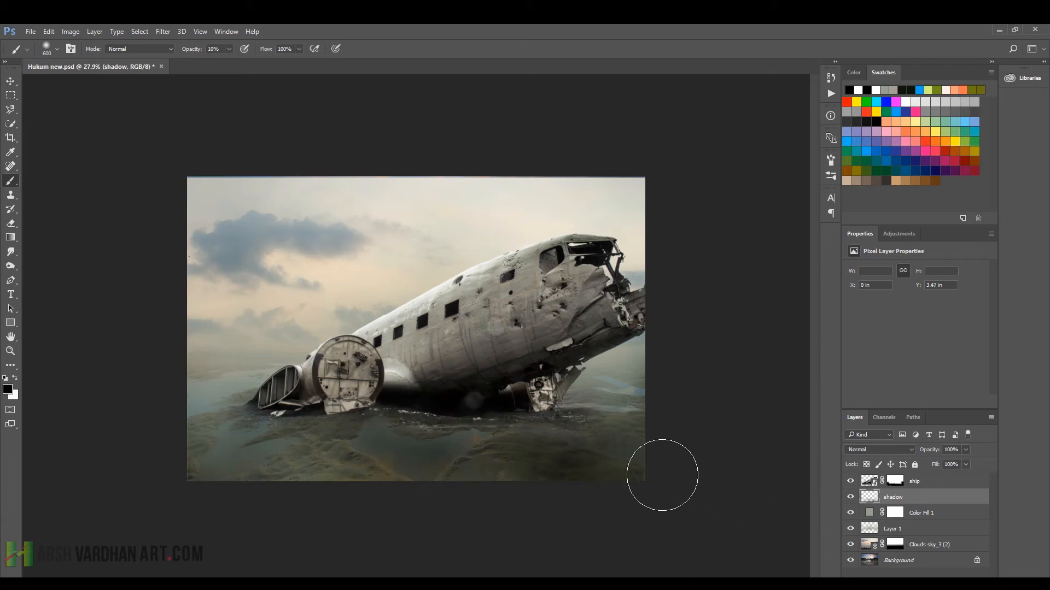
key("ctrl+s")
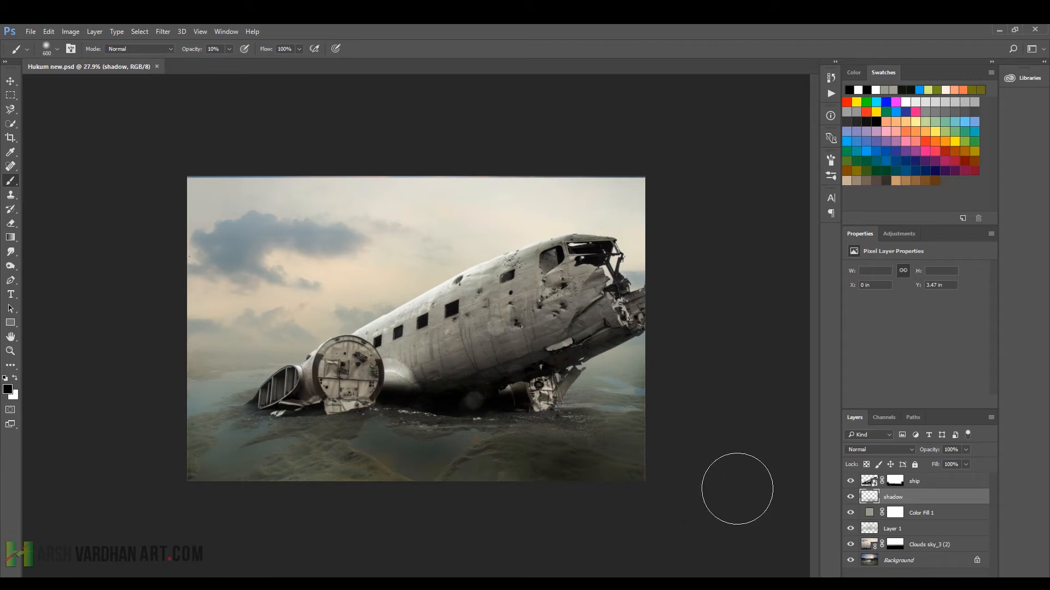
- Compare the image with and without the Clouds sky_3 (2) layer and check which blur filters are available for it
left_click(868, 544)
left_click(850, 545)
left_click(851, 545)
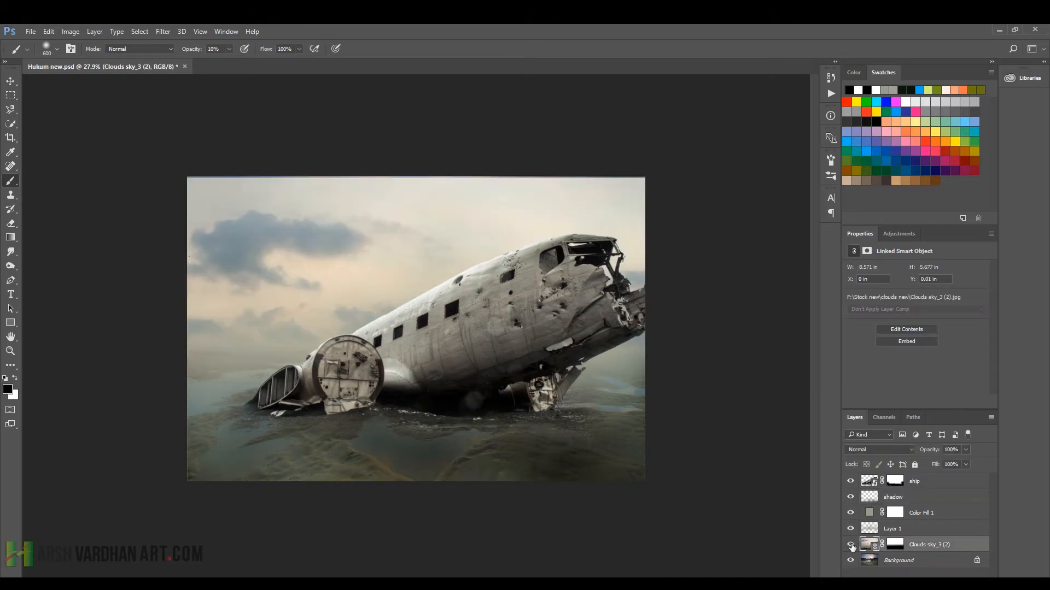
left_click(163, 31)
mouse_move(251, 163)
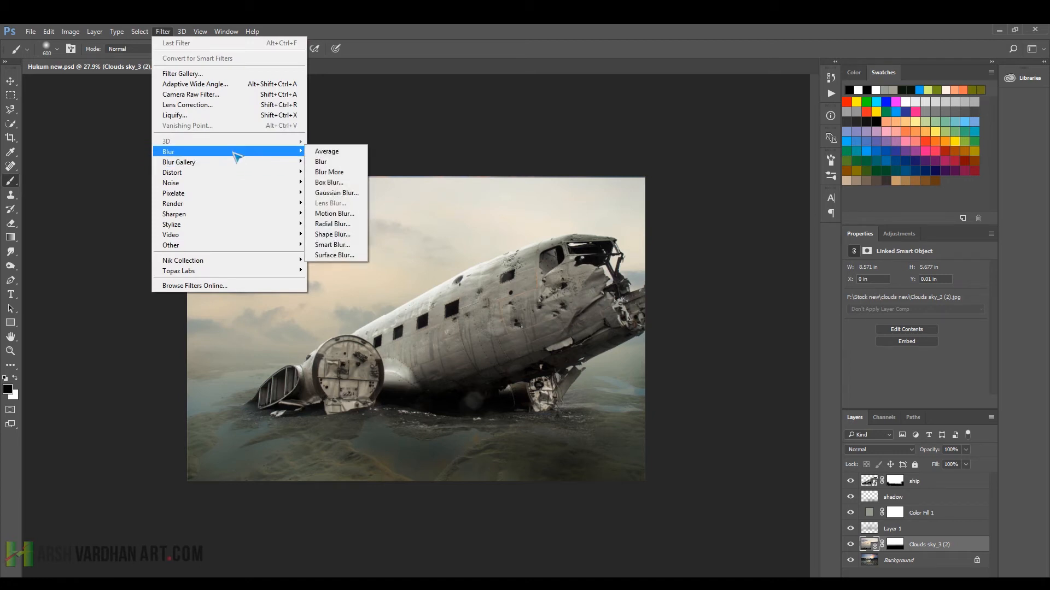
left_click(479, 27)
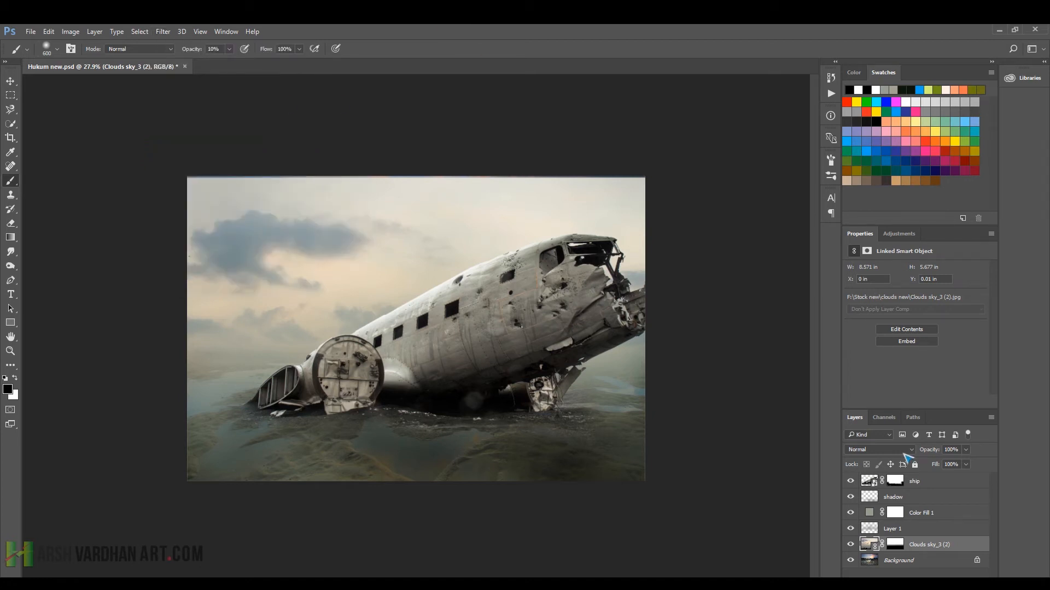
- Rasterize the Clouds sky_3 (2) layer and apply its layer mask
right_click(923, 547)
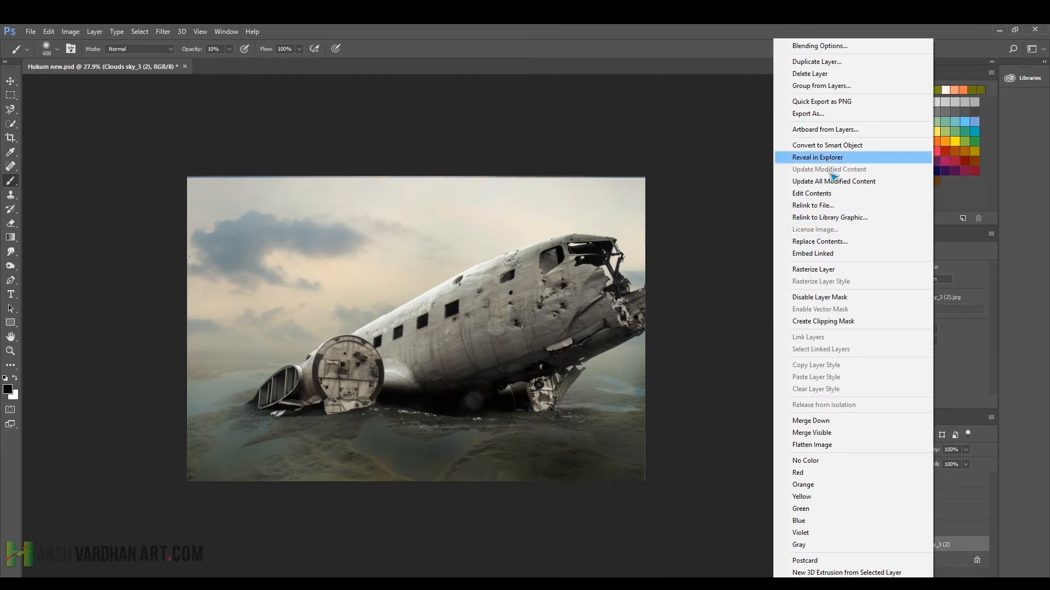
left_click(835, 270)
right_click(906, 553)
left_click(946, 464)
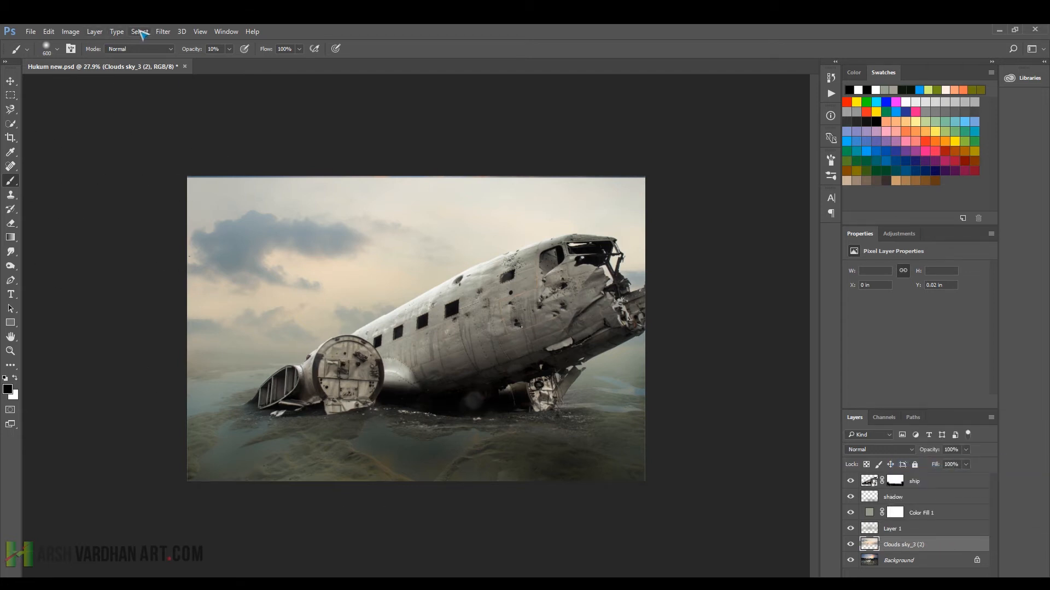
- Purge all stored undo, clipboard and history data
left_click(48, 31)
mouse_move(147, 339)
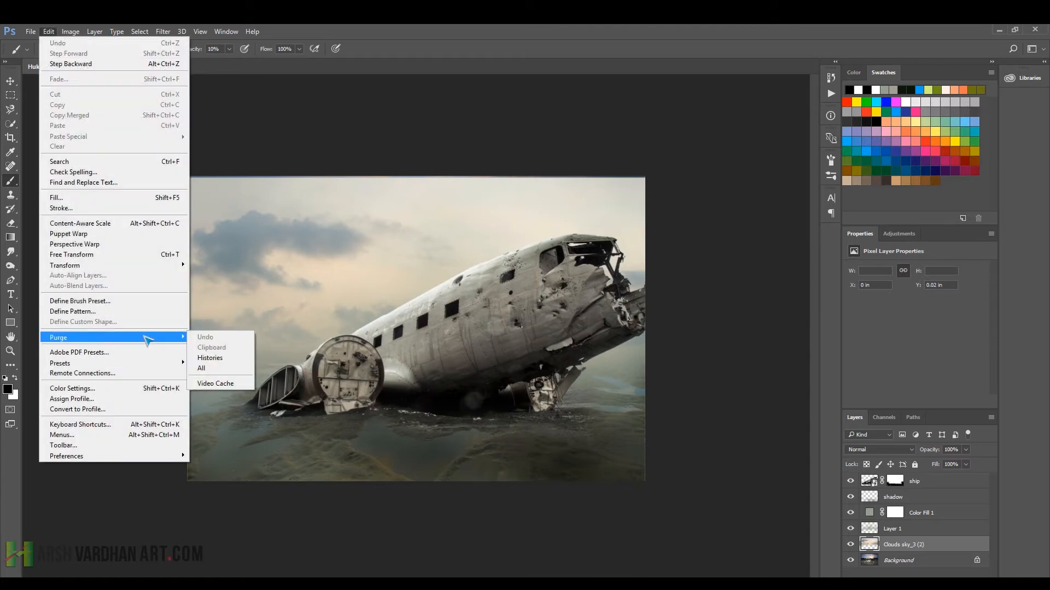
left_click(211, 369)
- Apply a Lens Blur with a radius of 72 to the Clouds sky_3 (2) layer
left_click(163, 32)
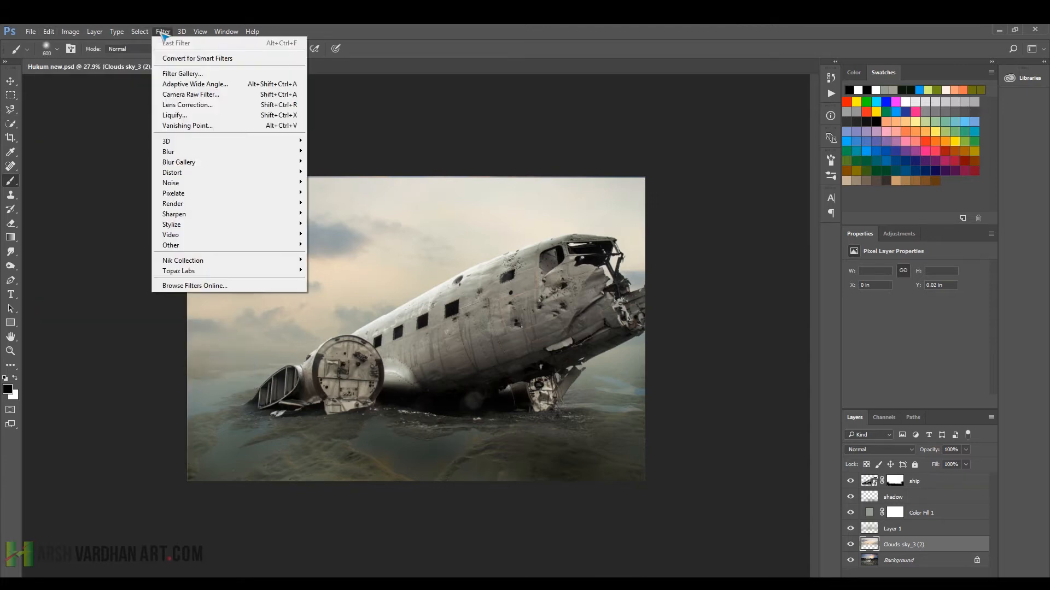
mouse_move(203, 164)
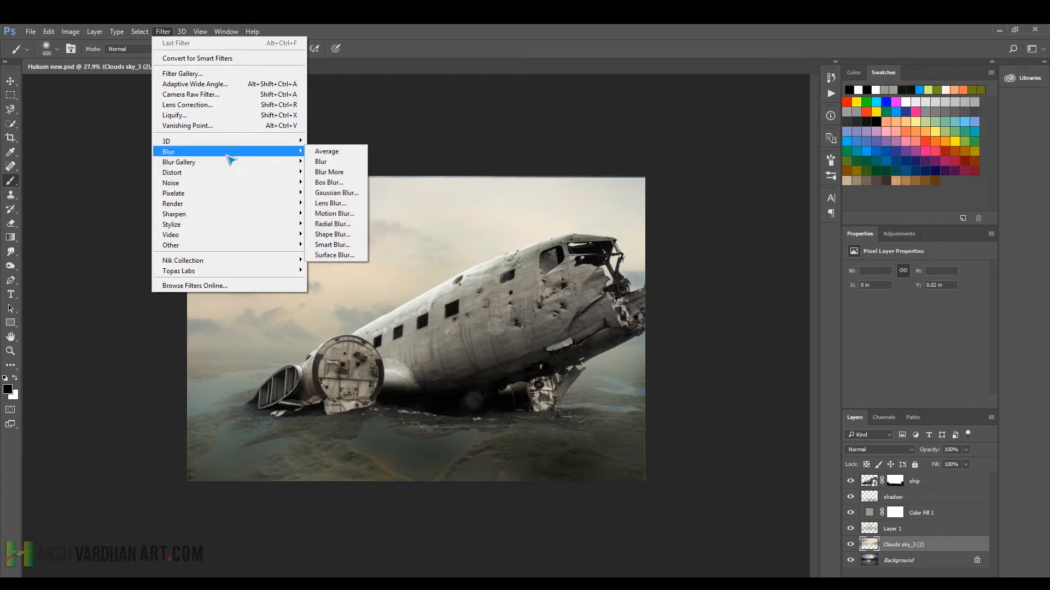
left_click(342, 203)
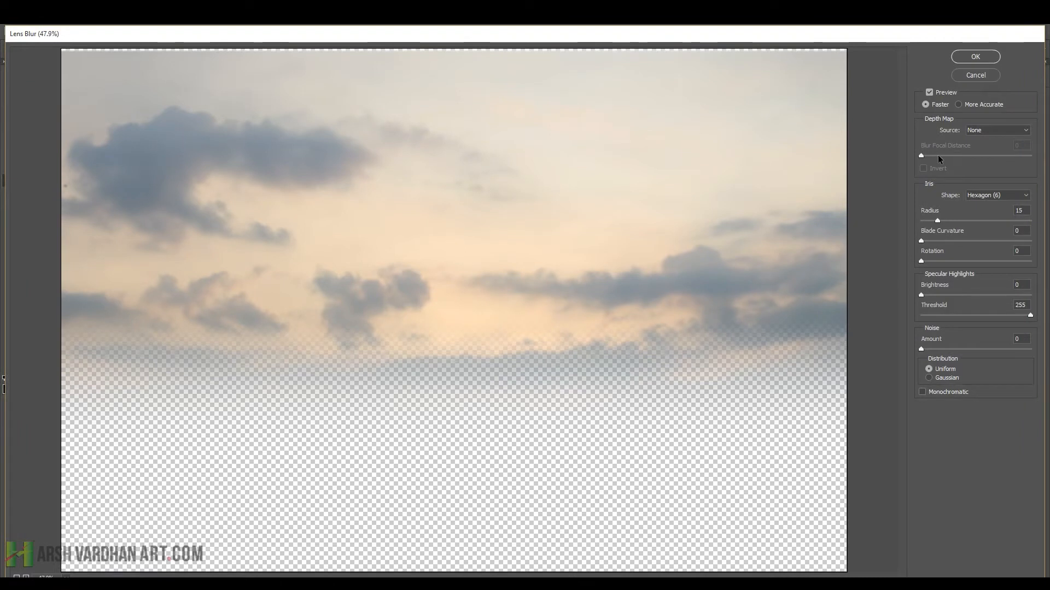
left_click(956, 220)
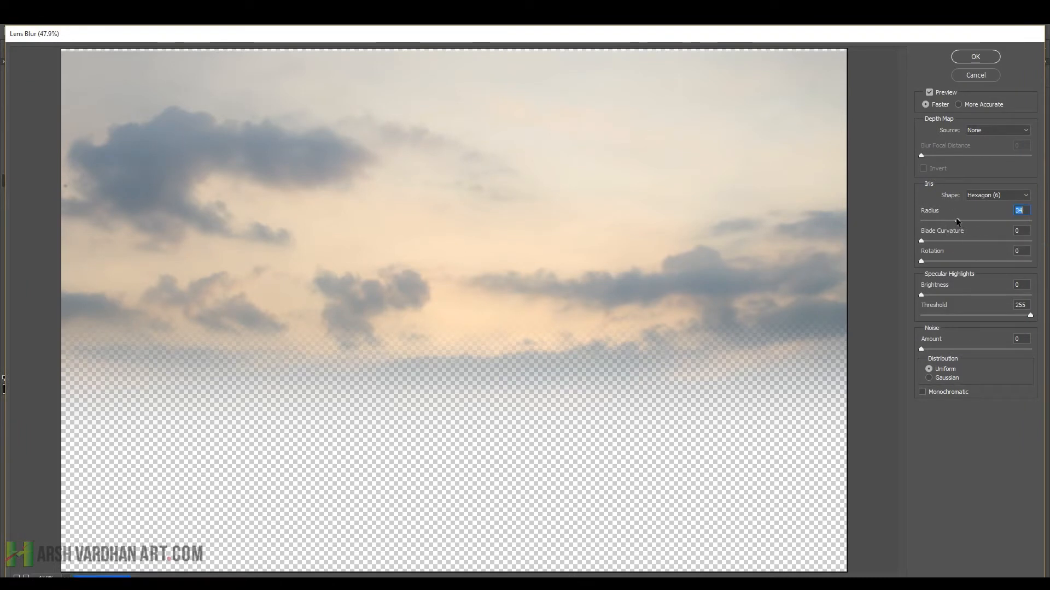
left_click(971, 220)
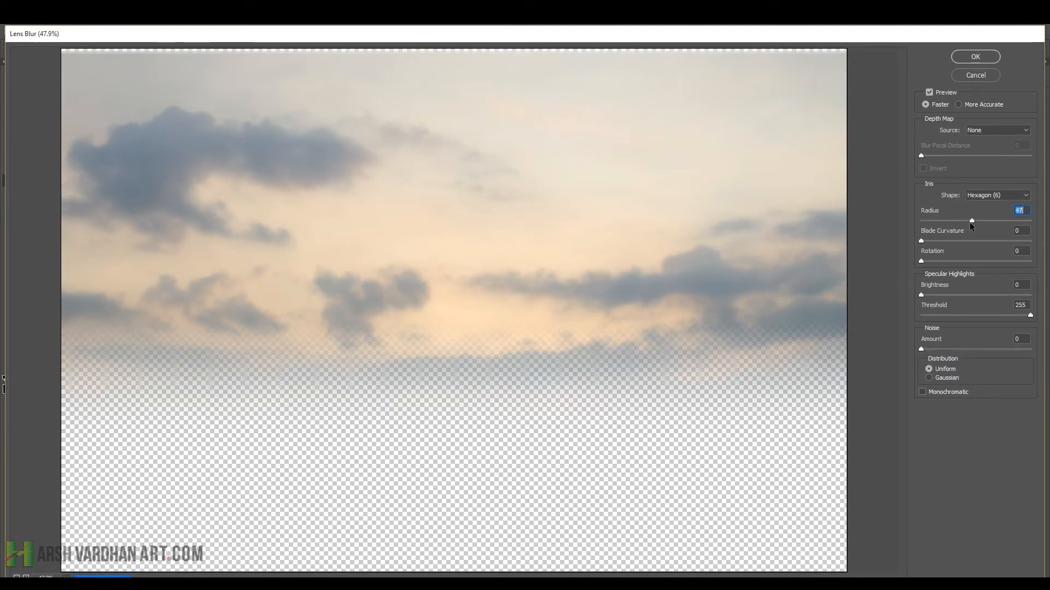
left_click(988, 221)
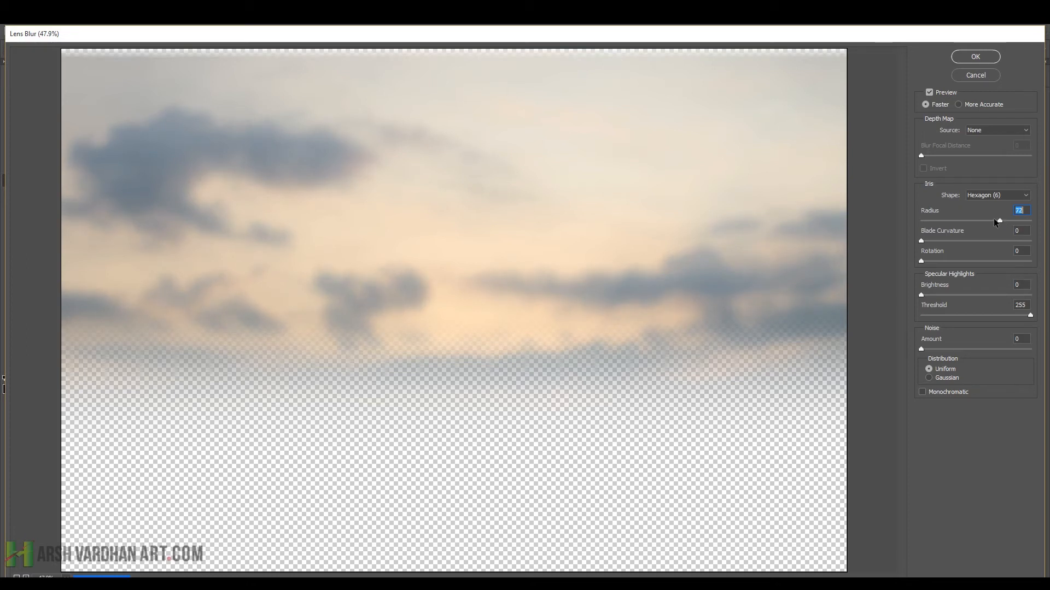
left_click(965, 55)
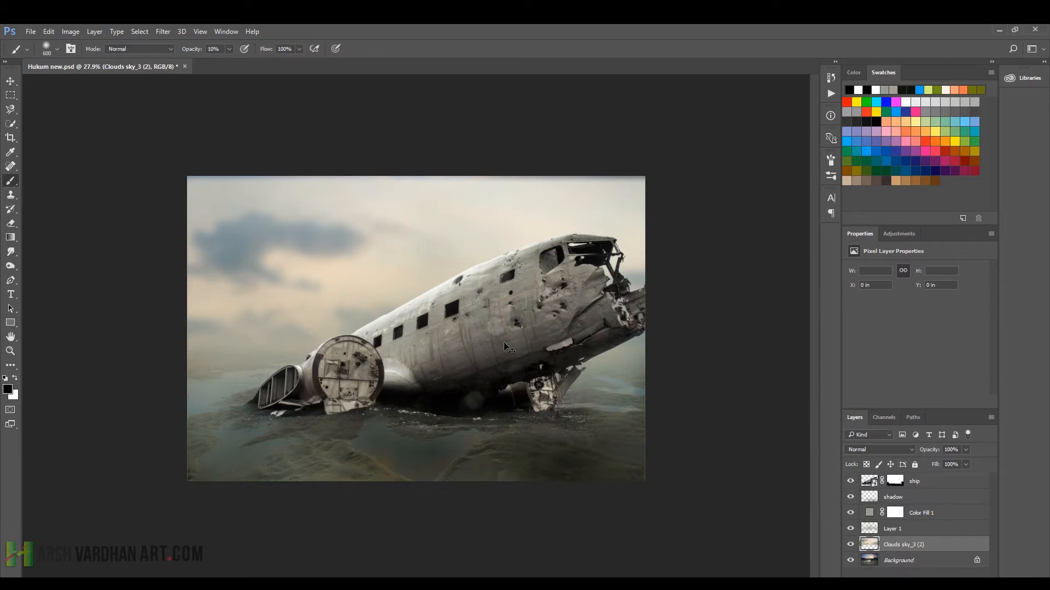
- Stretch the Clouds sky_3 (2) layer upward past the canvas's upper edge to about 106% height and save the document
key("ctrl+t")
left_click_drag(418, 167, 418, 153)
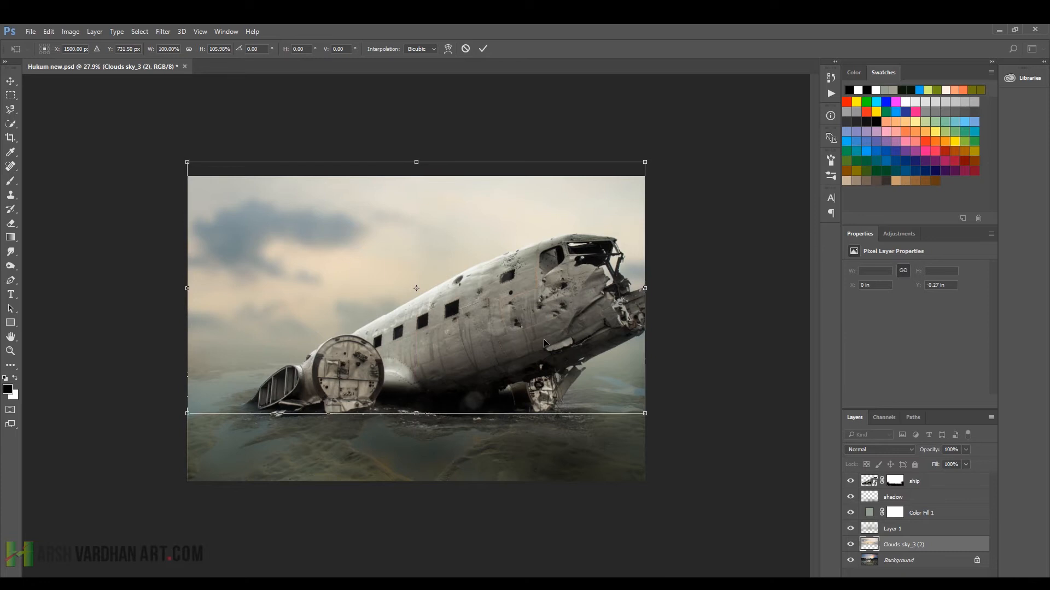
key("Return")
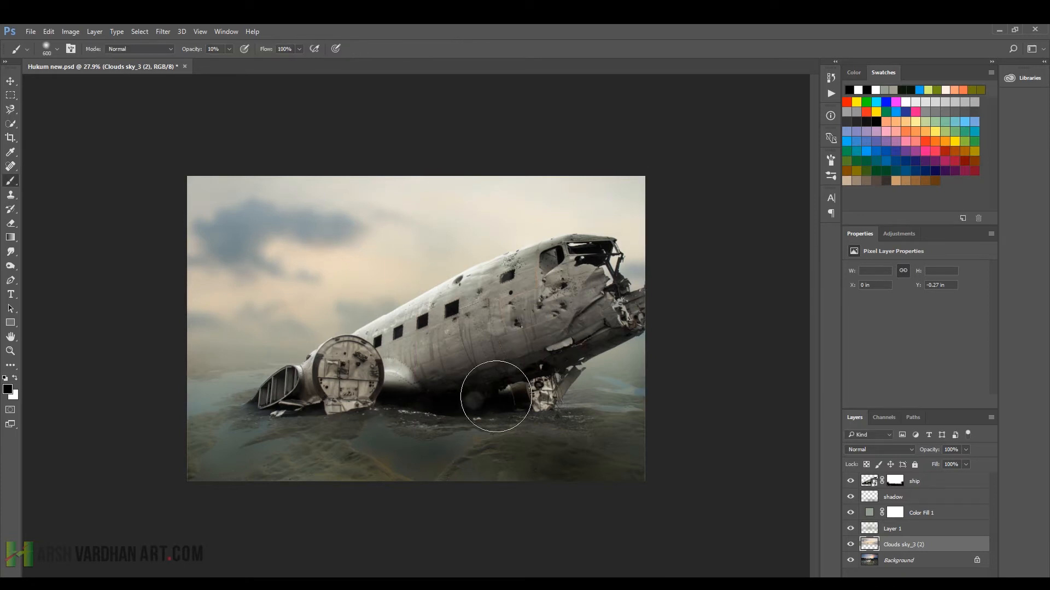
key("ctrl+s")
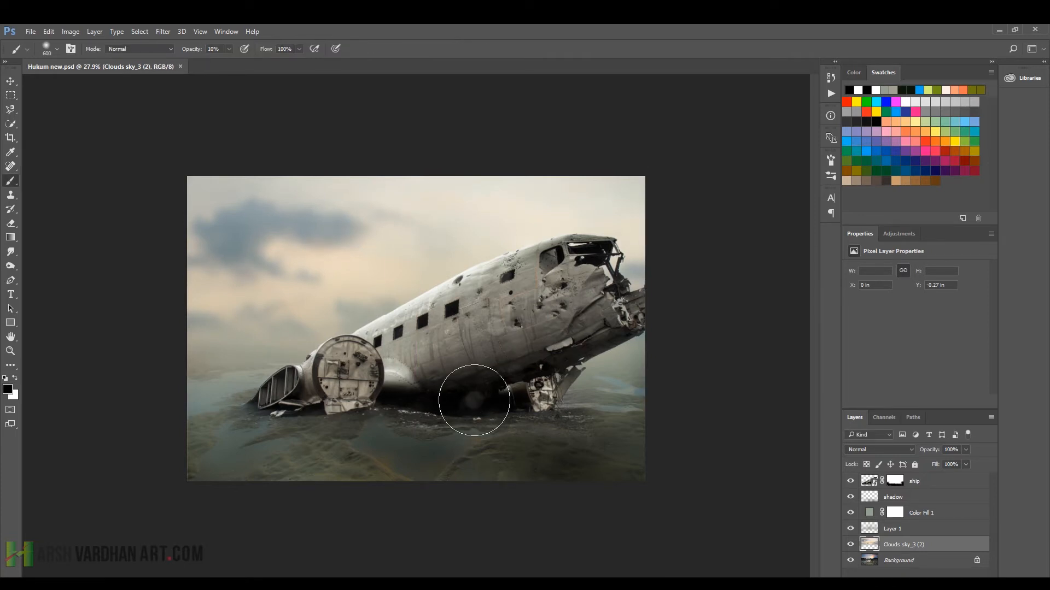
- Place the seated man's cutout PNG from the Stock new folder as a linked object above the ship layer
left_click(869, 481)
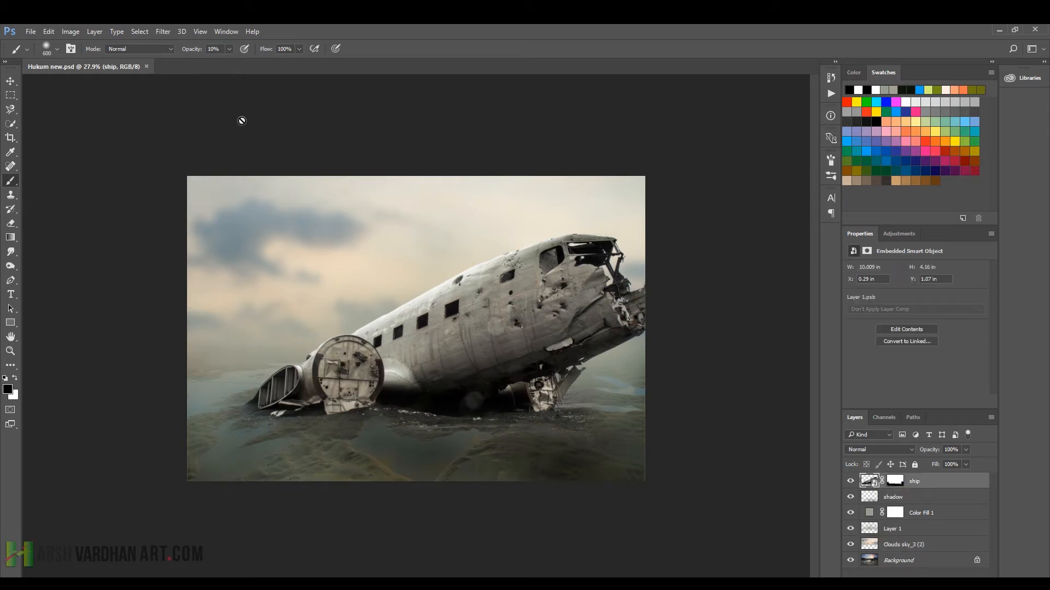
left_click(31, 31)
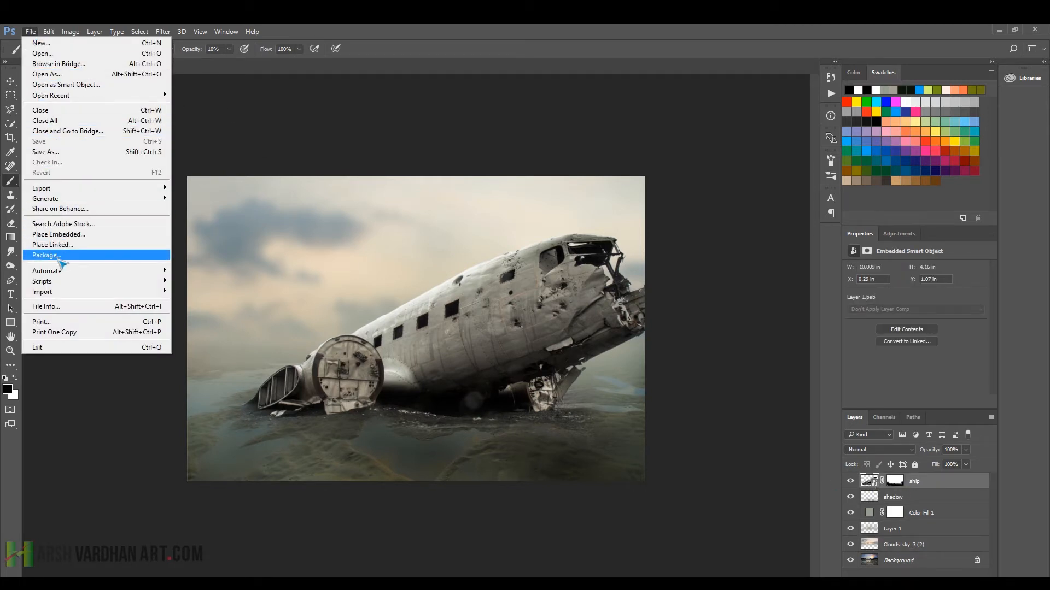
left_click(69, 246)
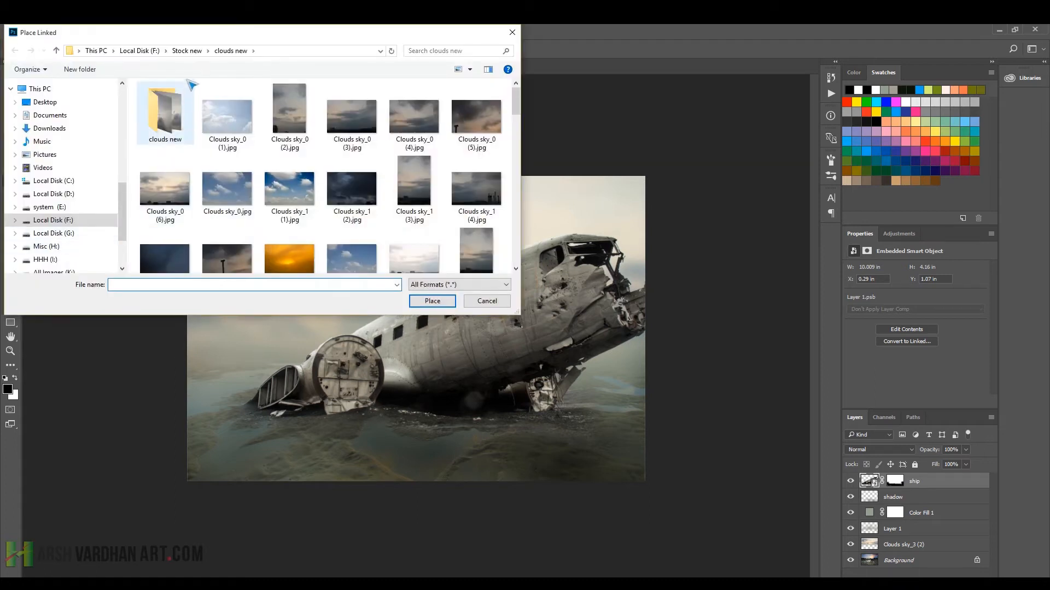
left_click(187, 53)
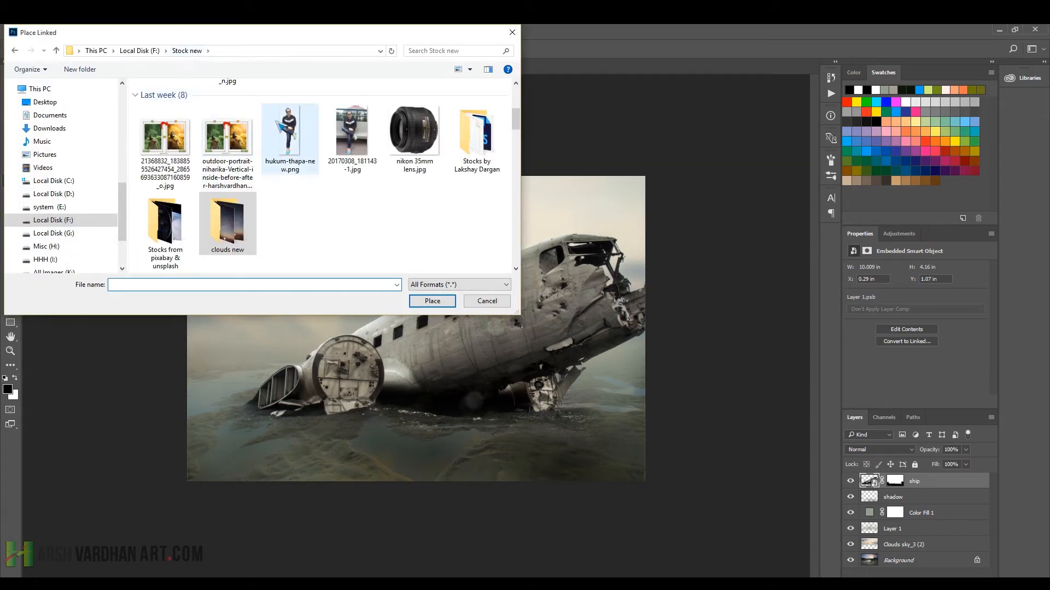
double_click(276, 122)
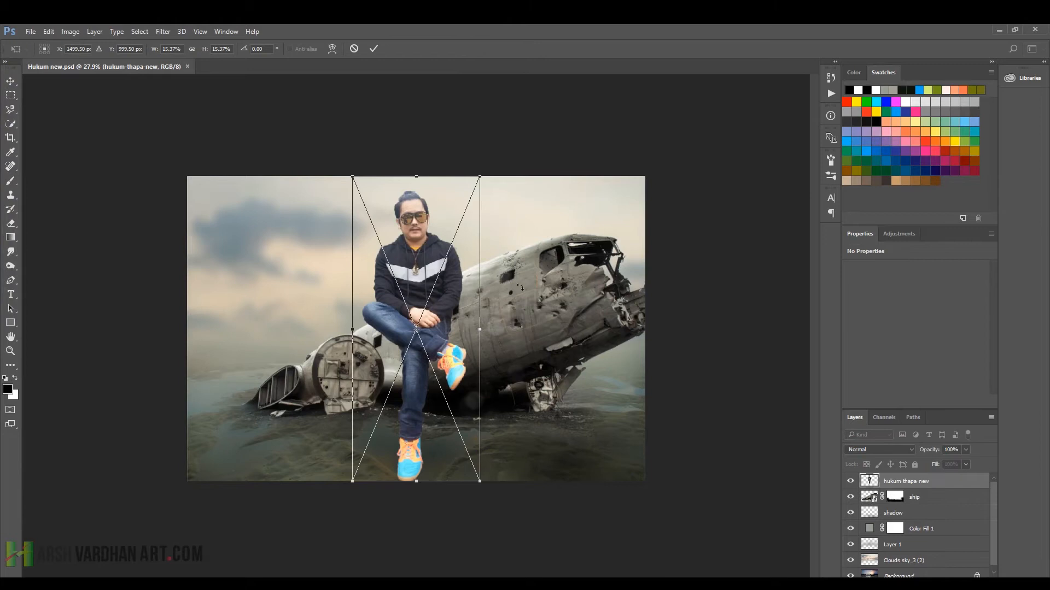
- Scale the placed man to about 8% and position him sitting on top of the airplane's round engine
left_click_drag(482, 175, 455, 238)
left_click_drag(424, 288, 357, 305)
left_click_drag(362, 376, 407, 402)
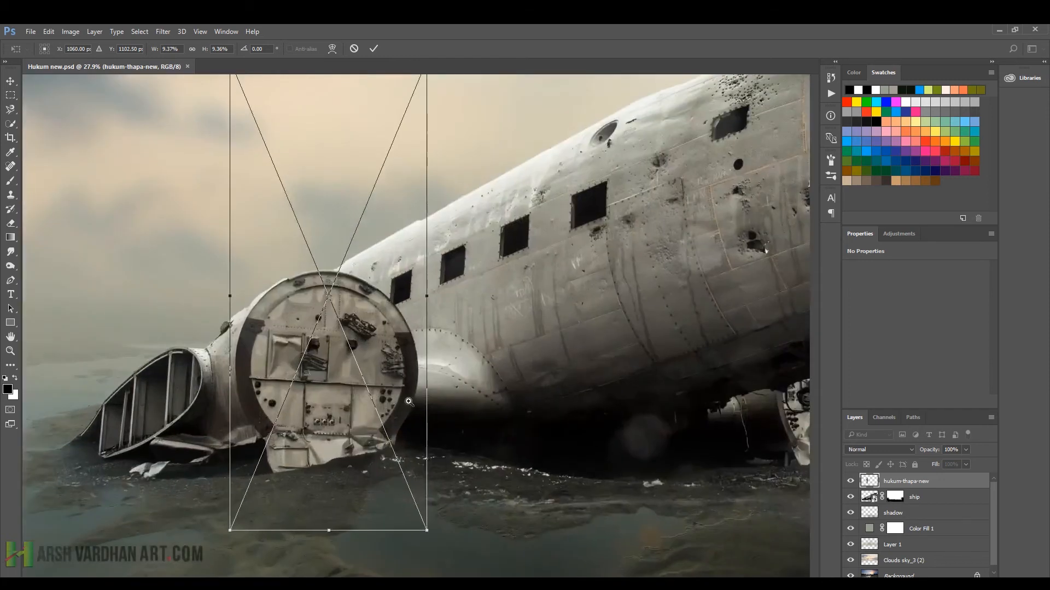
left_click_drag(395, 302, 403, 349)
left_click_drag(436, 111, 421, 143)
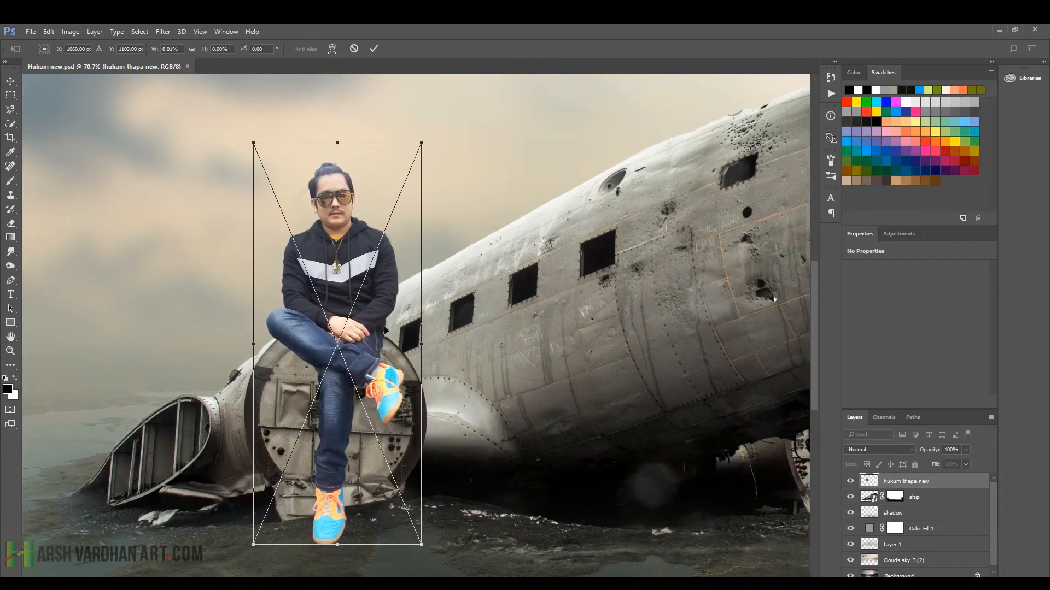
left_click_drag(385, 319, 380, 293)
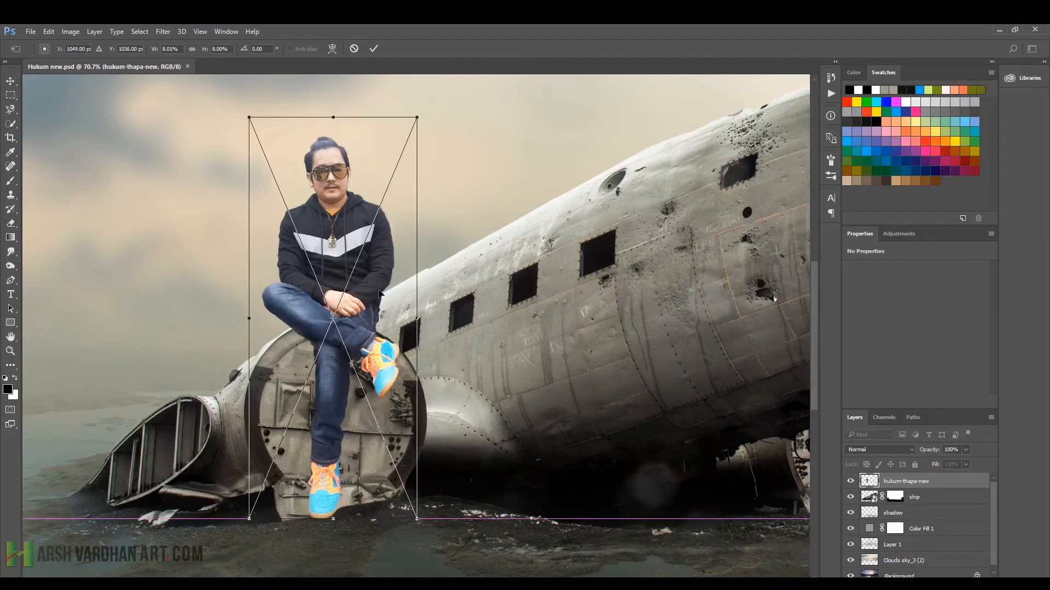
key("Return")
left_click_drag(519, 290, 462, 337)
left_click_drag(372, 356, 391, 364)
left_click(394, 363)
left_click(379, 337)
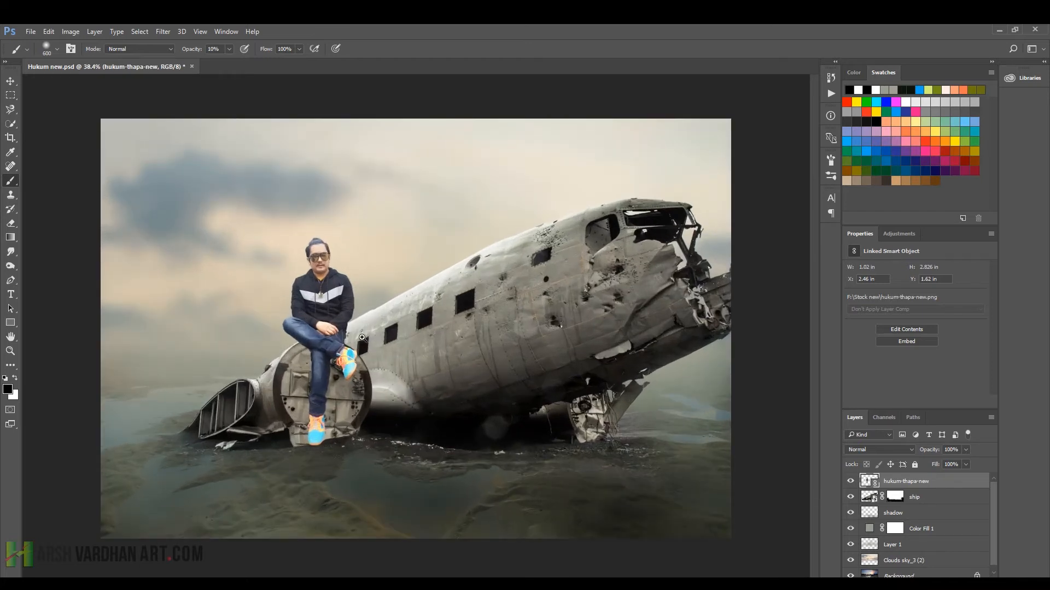
left_click(362, 338)
left_click(380, 344)
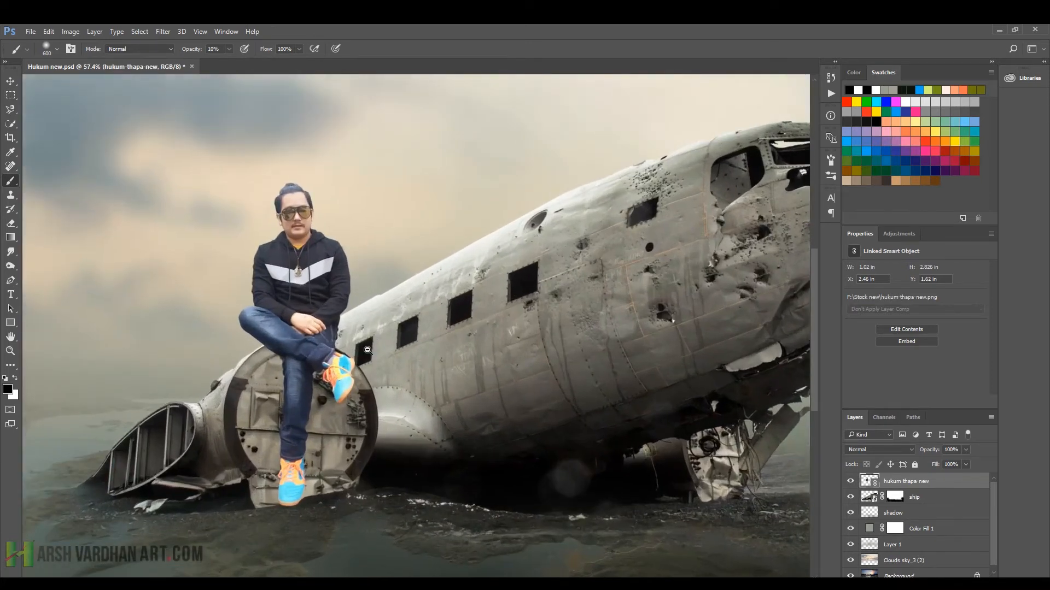
left_click(367, 350)
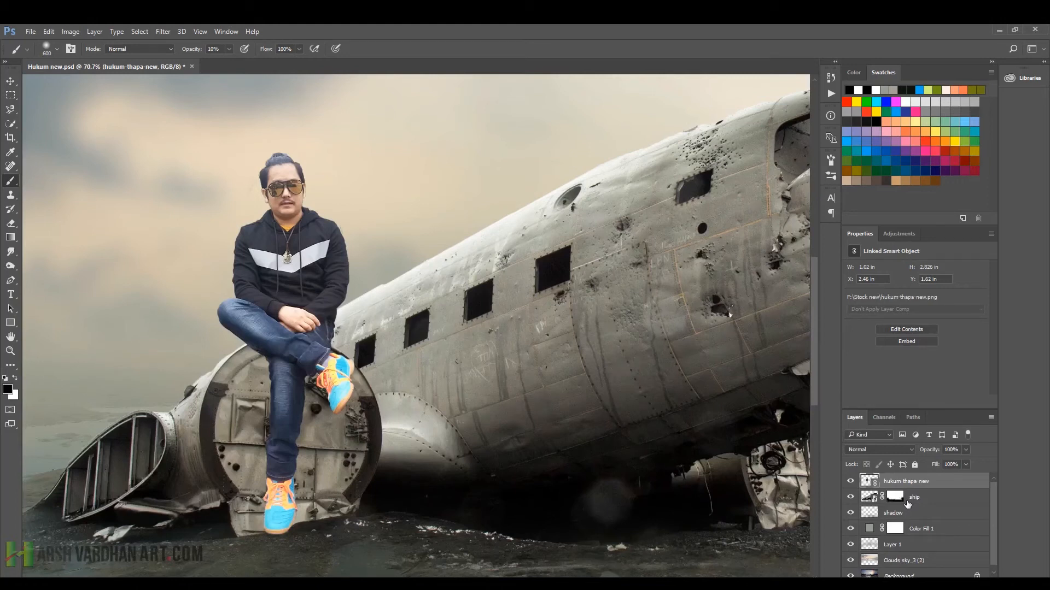
- Add a new layer directly above the ship layer, name it "shadow" plus the man's first name, and save the document
left_click(907, 504)
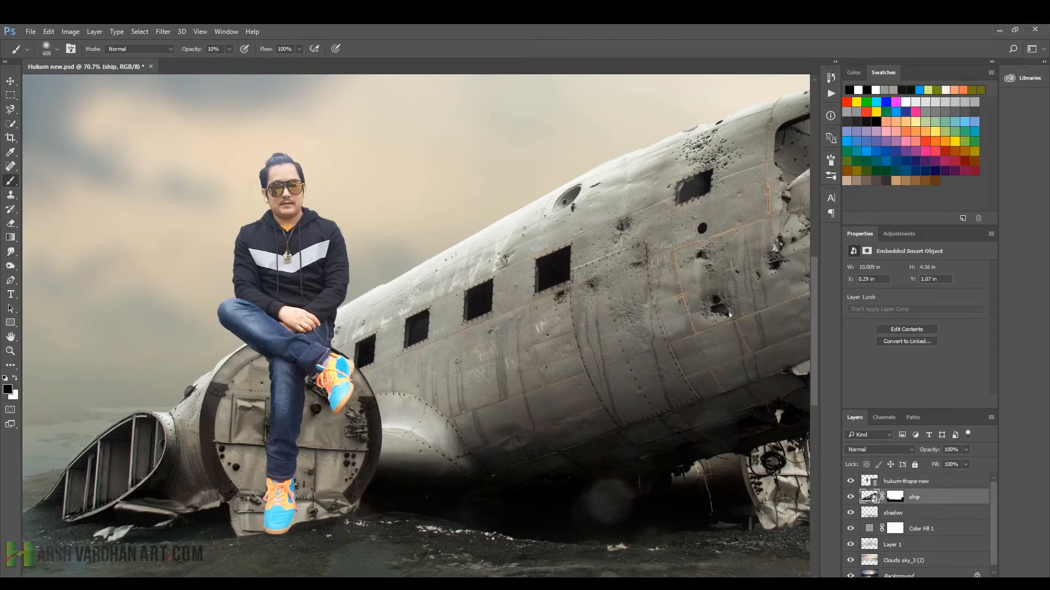
key("ctrl+shift+alt+n")
double_click(891, 498)
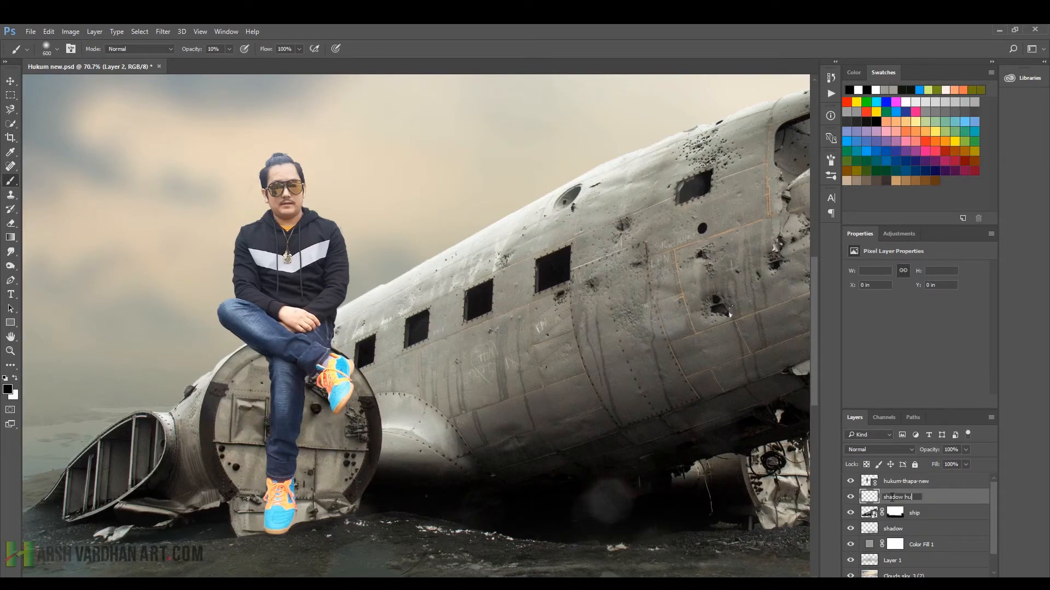
type("shadow hukum")
key("Return")
key("ctrl+s")
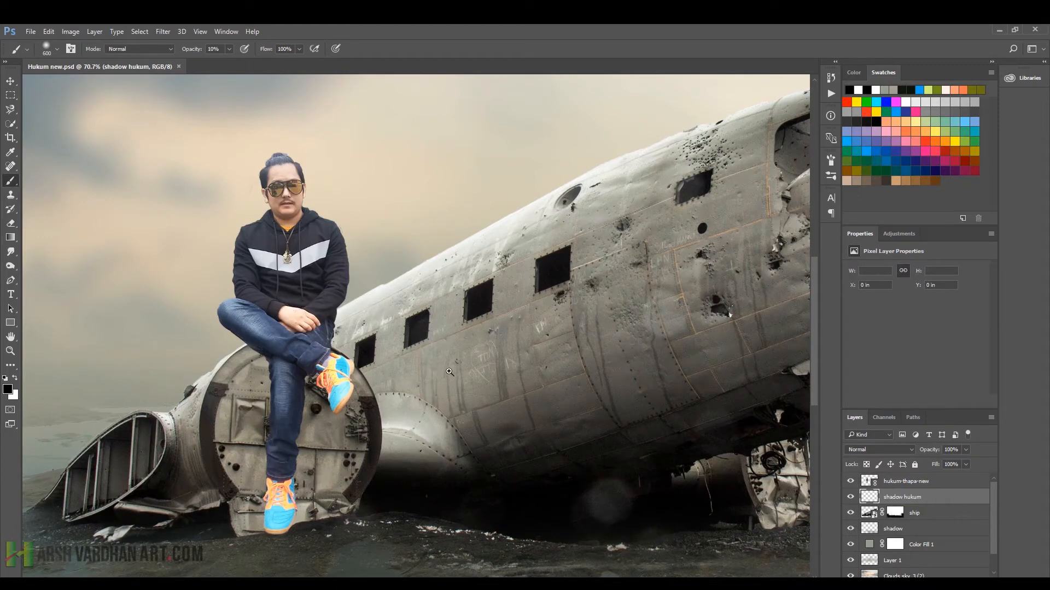
- Paint a soft black shadow over the round engine and the ground beneath the man with a 600 px brush at 10% opacity
left_click_drag(449, 371, 353, 374)
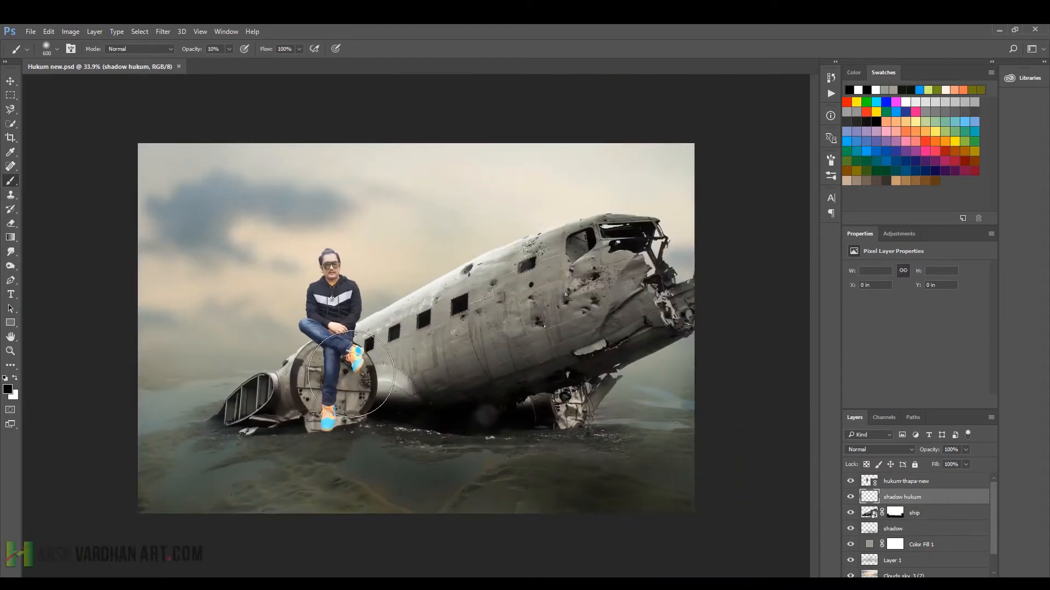
right_click(377, 257)
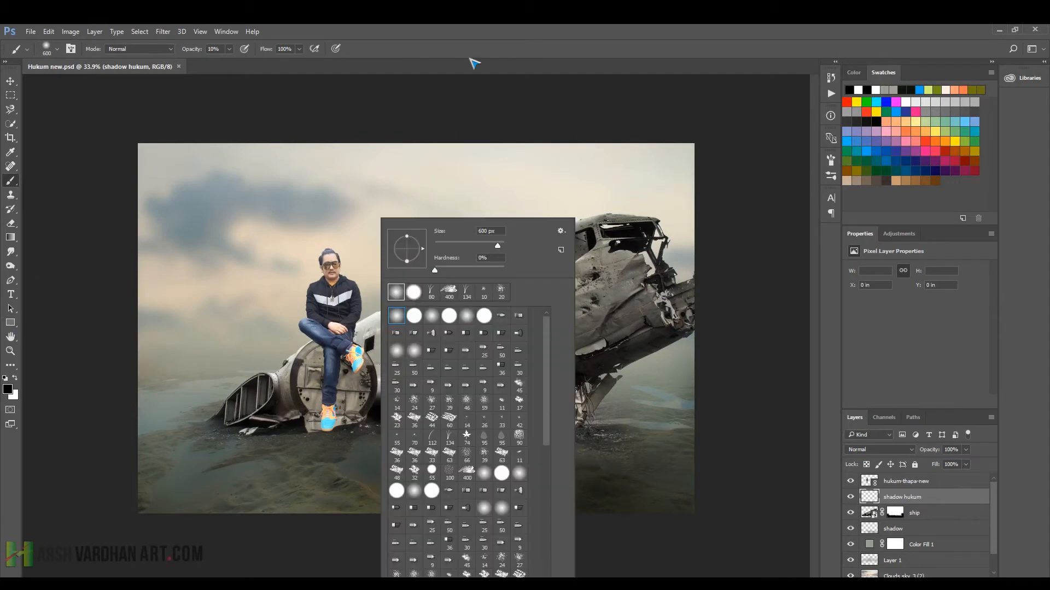
left_click(473, 63)
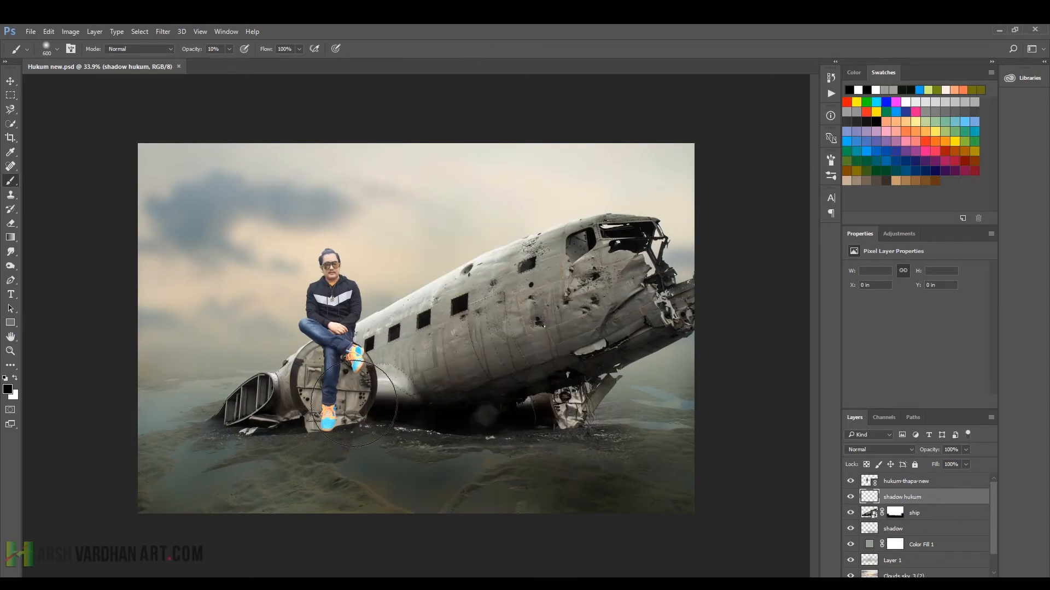
mouse_move(356, 379)
left_mouse_down()
mouse_move(417, 446)
mouse_move(372, 347)
mouse_move(397, 383)
mouse_move(383, 360)
mouse_move(394, 386)
mouse_move(366, 404)
mouse_move(371, 439)
mouse_move(413, 463)
left_mouse_up()
- Deepen the shadows behind the man's legs and around his feet with smaller soft brushes down to 175 px, and save the document
key("bracketleft")
key("bracketleft")
key("bracketleft")
key("bracketleft")
key("bracketleft")
key("bracketleft")
key("bracketleft")
key("bracketleft")
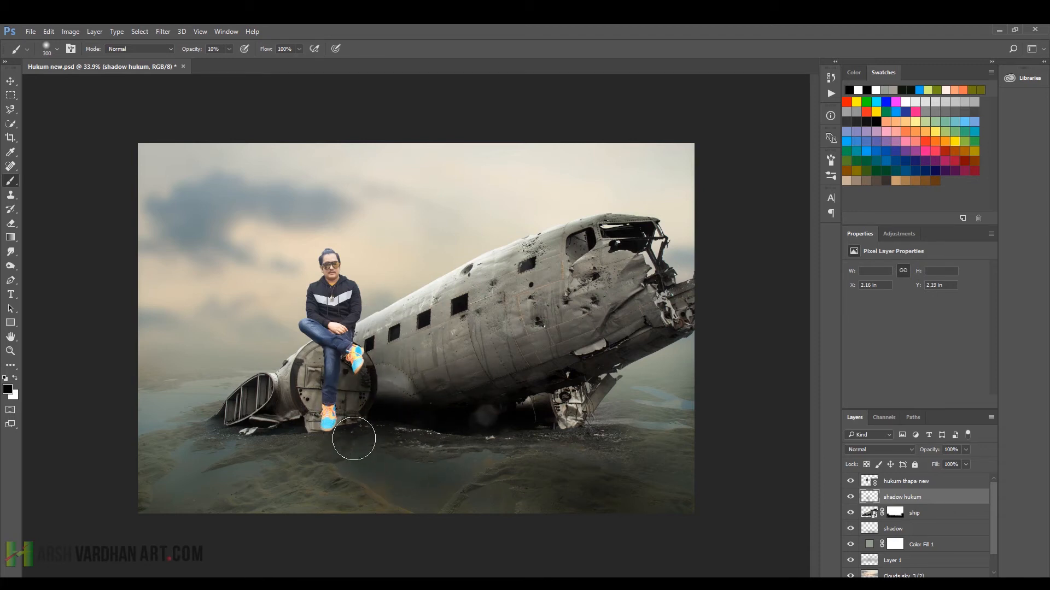
key("bracketright")
key("bracketright")
mouse_move(333, 352)
left_mouse_down()
mouse_move(312, 383)
mouse_move(326, 413)
mouse_move(322, 382)
mouse_move(342, 416)
mouse_move(339, 447)
mouse_move(342, 429)
mouse_move(330, 430)
mouse_move(339, 403)
mouse_move(346, 394)
mouse_move(371, 408)
mouse_move(359, 356)
mouse_move(382, 348)
mouse_move(355, 336)
mouse_move(392, 363)
mouse_move(373, 360)
mouse_move(402, 400)
mouse_move(457, 429)
mouse_move(458, 465)
mouse_move(445, 438)
mouse_move(352, 379)
mouse_move(403, 400)
mouse_move(384, 382)
mouse_move(456, 449)
left_mouse_up()
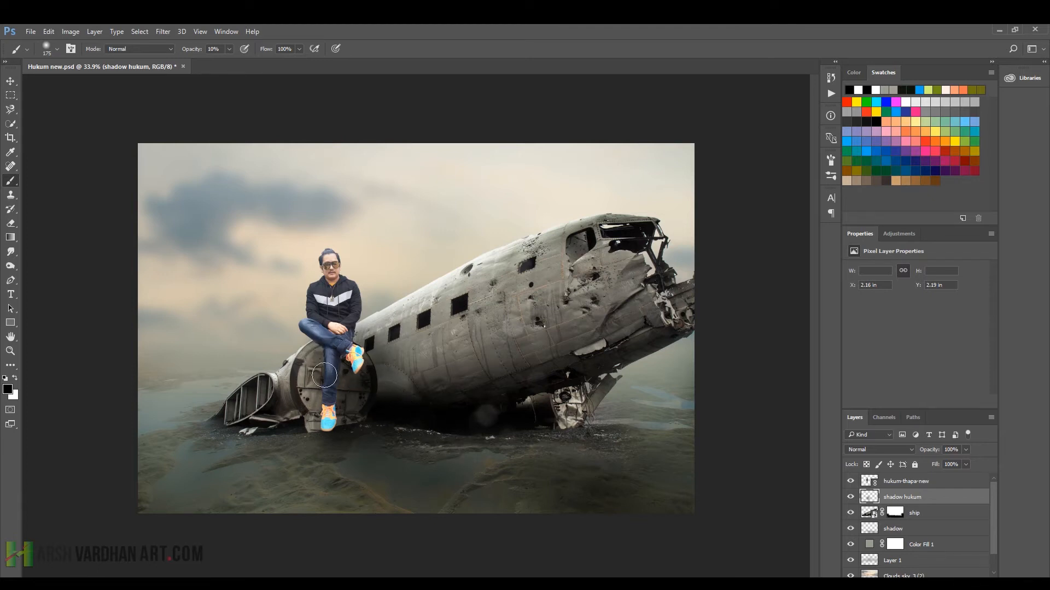
left_click_drag(344, 435, 311, 424)
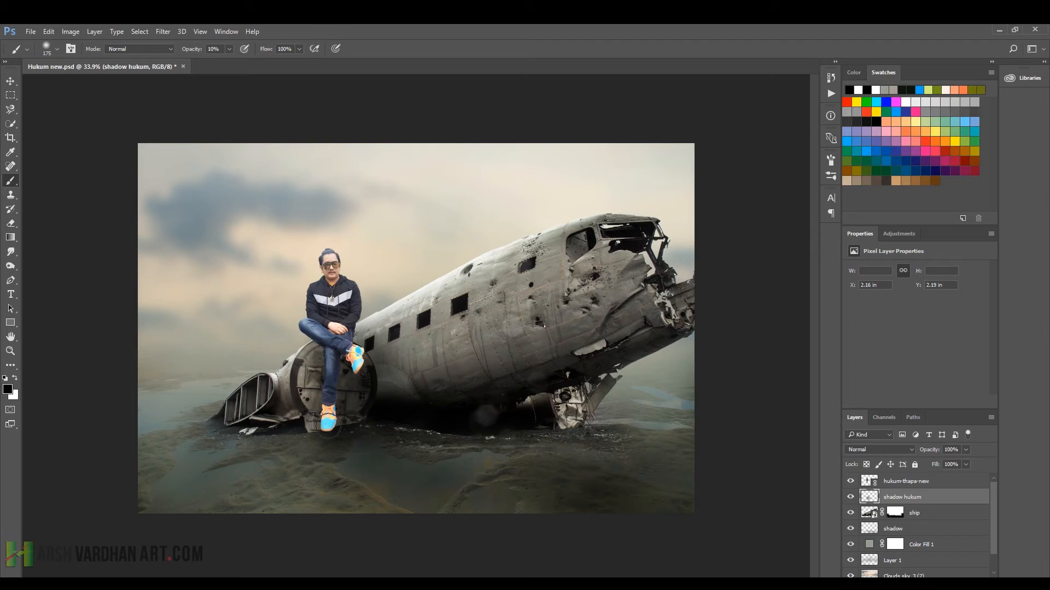
key("ctrl+s")
- Duplicate the seated man's layer and rename the copy with his first name followed by "reflection"
mouse_move(572, 306)
left_mouse_down()
mouse_move(492, 356)
mouse_move(505, 358)
left_mouse_up()
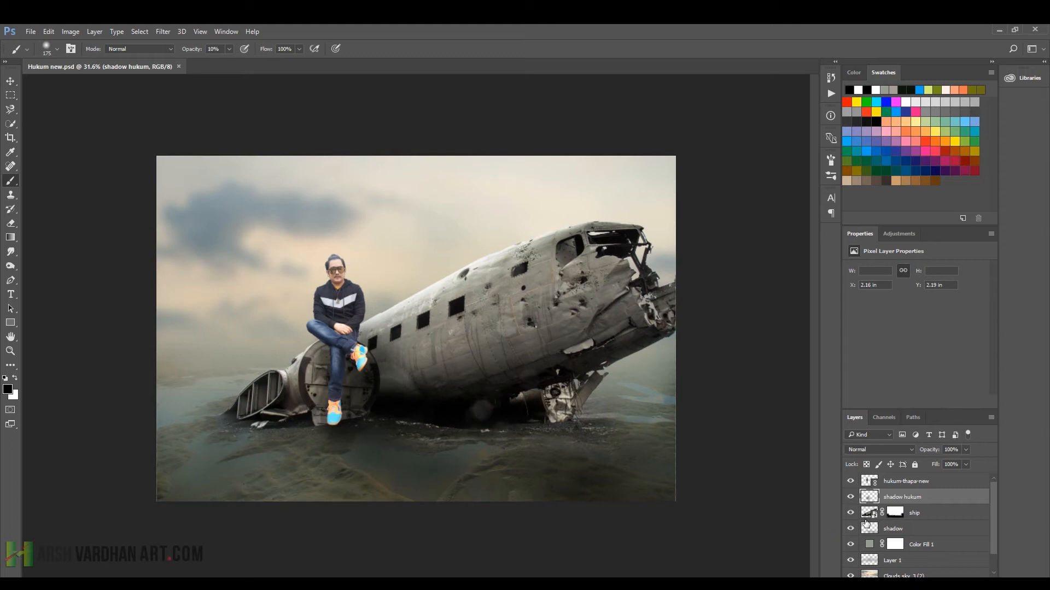
left_click(868, 481)
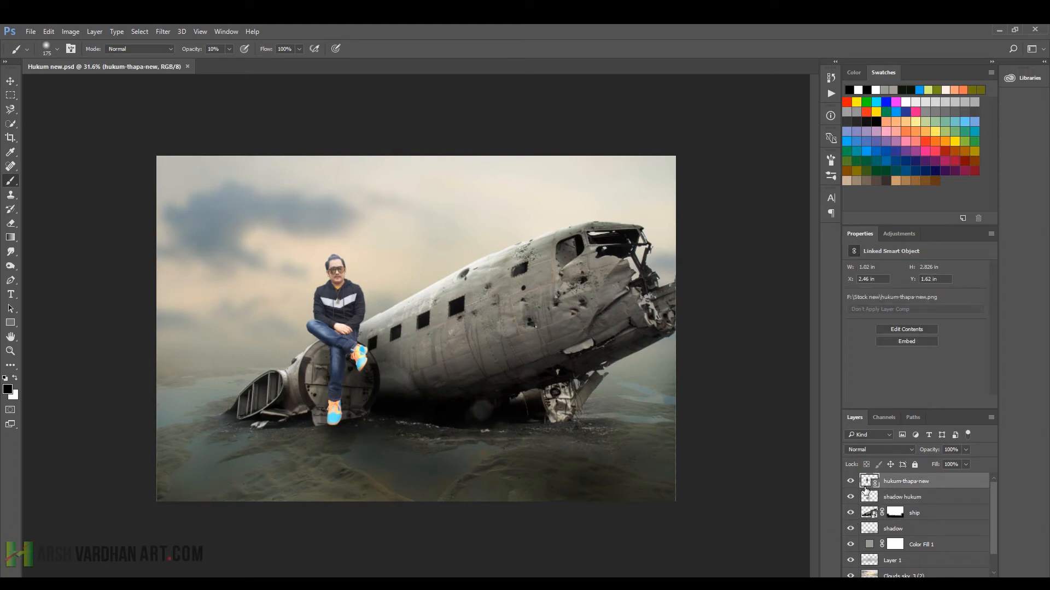
key("ctrl+j")
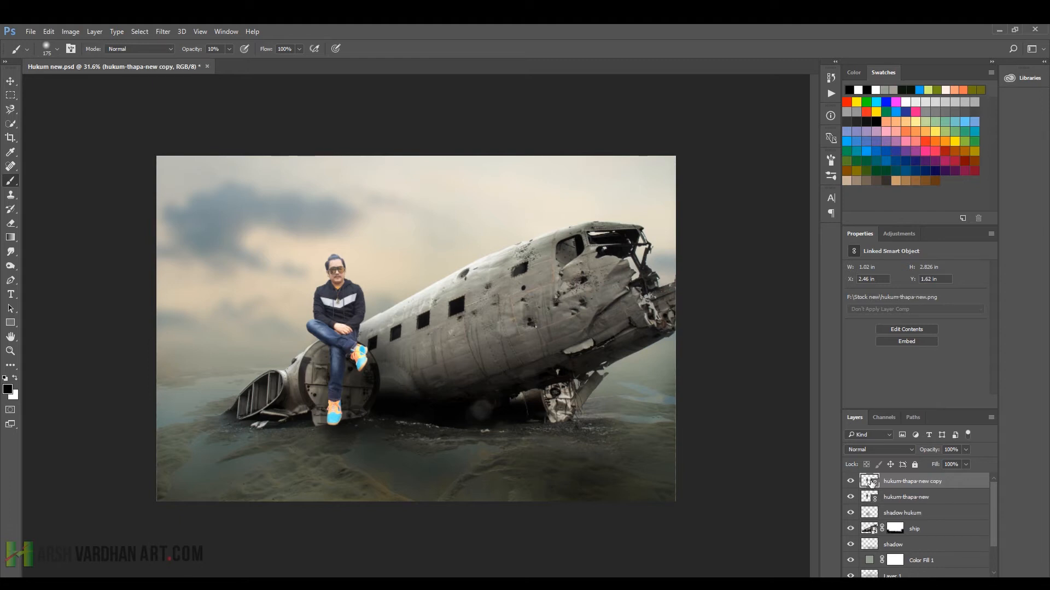
double_click(900, 481)
type("hukum reflection")
key("Return")
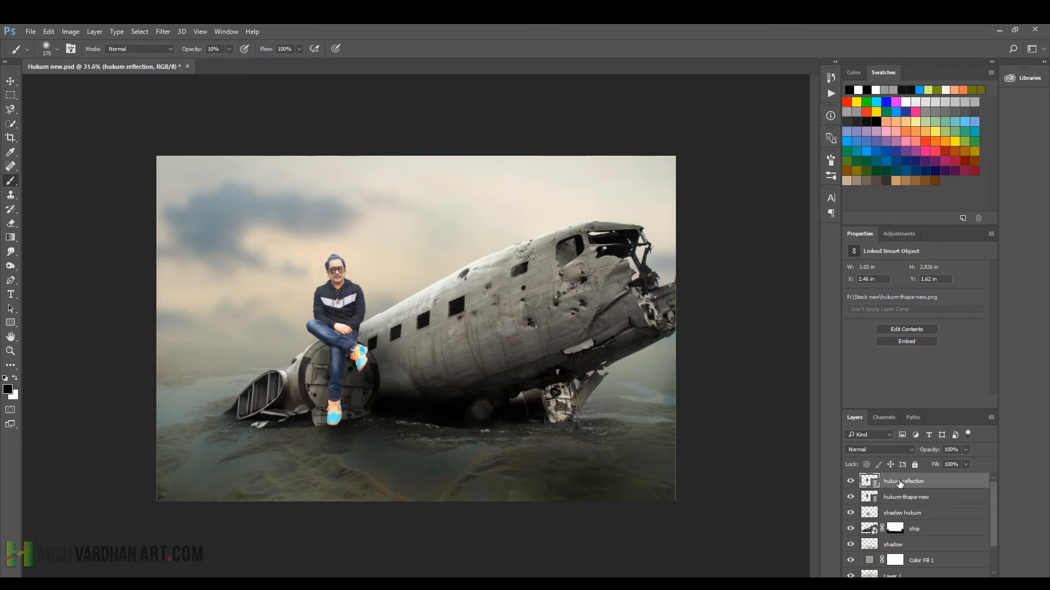
- Skew the reflection copy into a flattened, upside-down figure slanting diagonally right across the ground from the man's feet
key("ctrl+t")
right_click(344, 278)
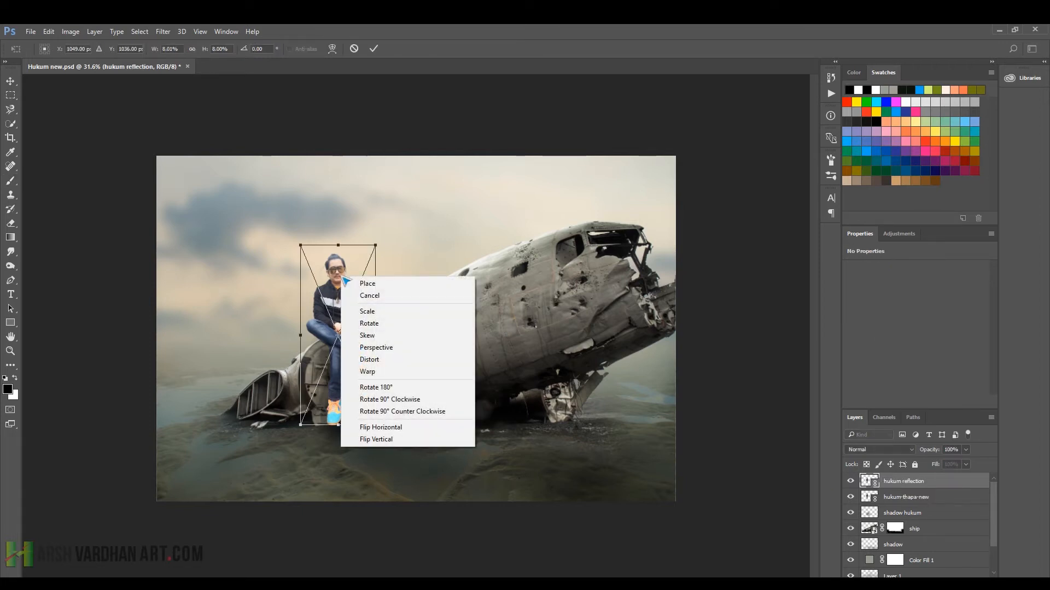
left_click(339, 329)
left_click_drag(343, 344, 340, 424)
right_click(339, 293)
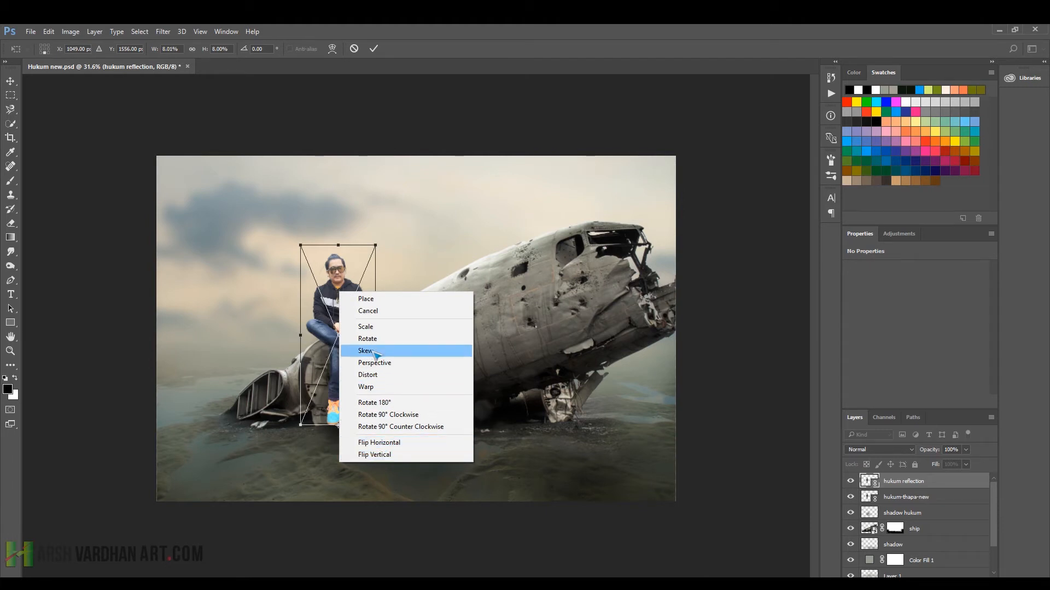
left_click(376, 352)
left_click_drag(339, 248, 465, 520)
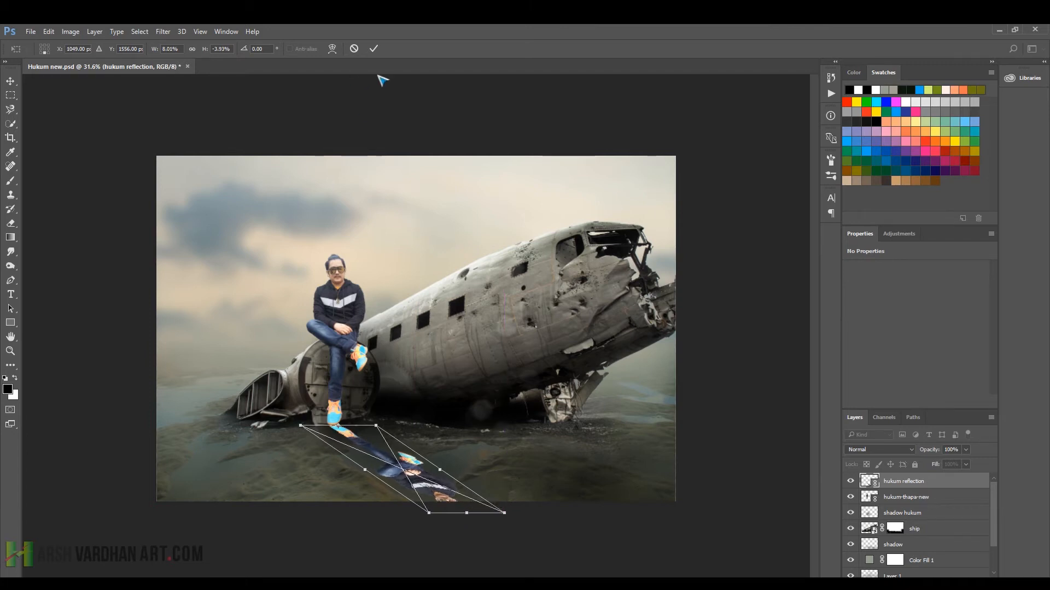
left_click(374, 49)
key("b")
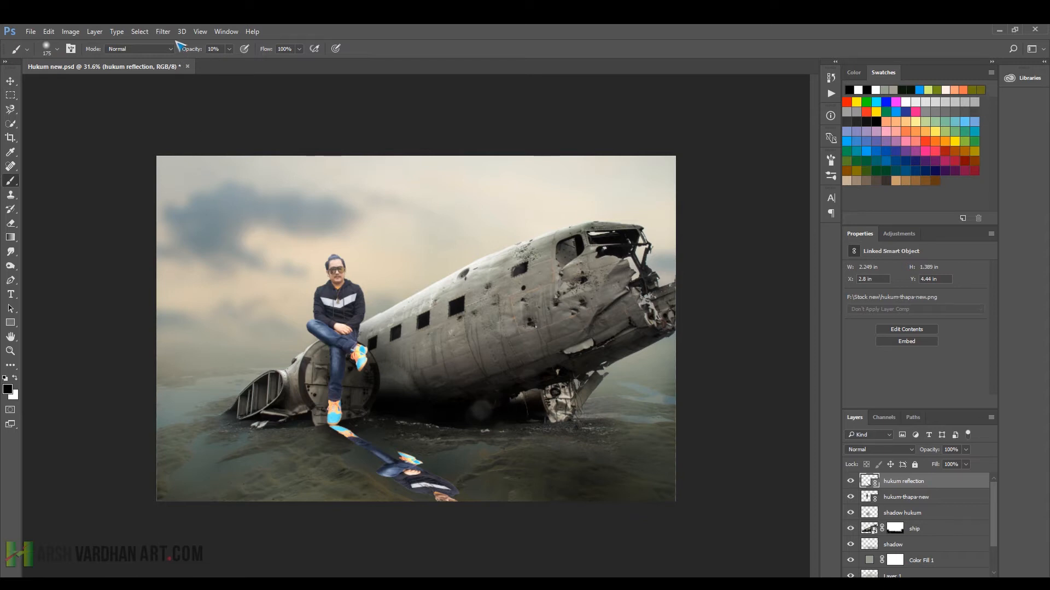
- Apply a Gaussian Blur with a radius of 6.4 pixels to the man's reflection layer
left_click(162, 31)
mouse_move(183, 145)
left_click(336, 192)
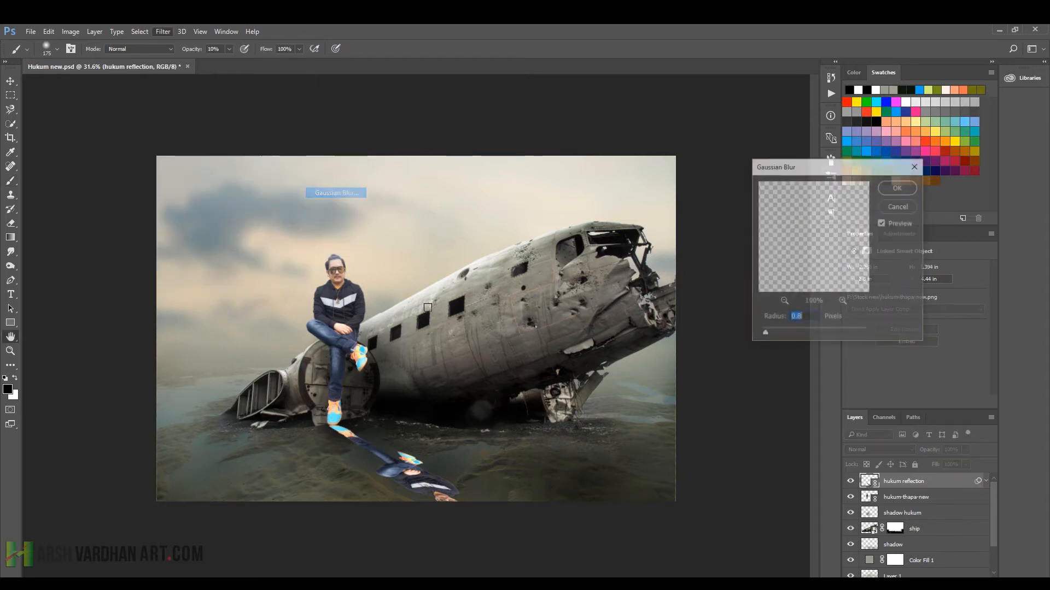
left_click_drag(779, 334, 797, 337)
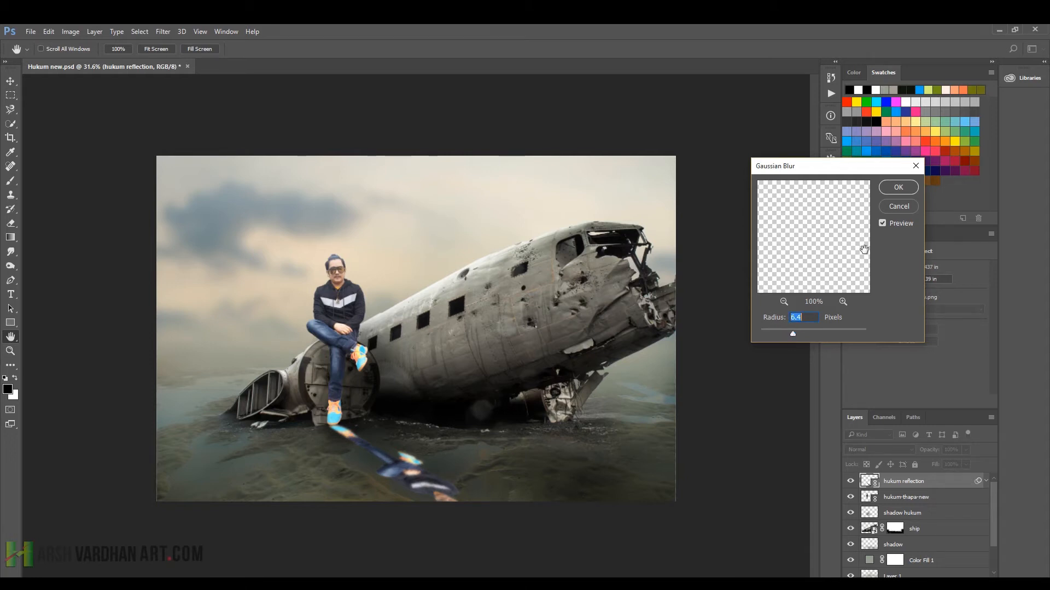
left_click(900, 188)
- Rasterize the man's reflection layer and lower its opacity to about 41%
right_click(937, 482)
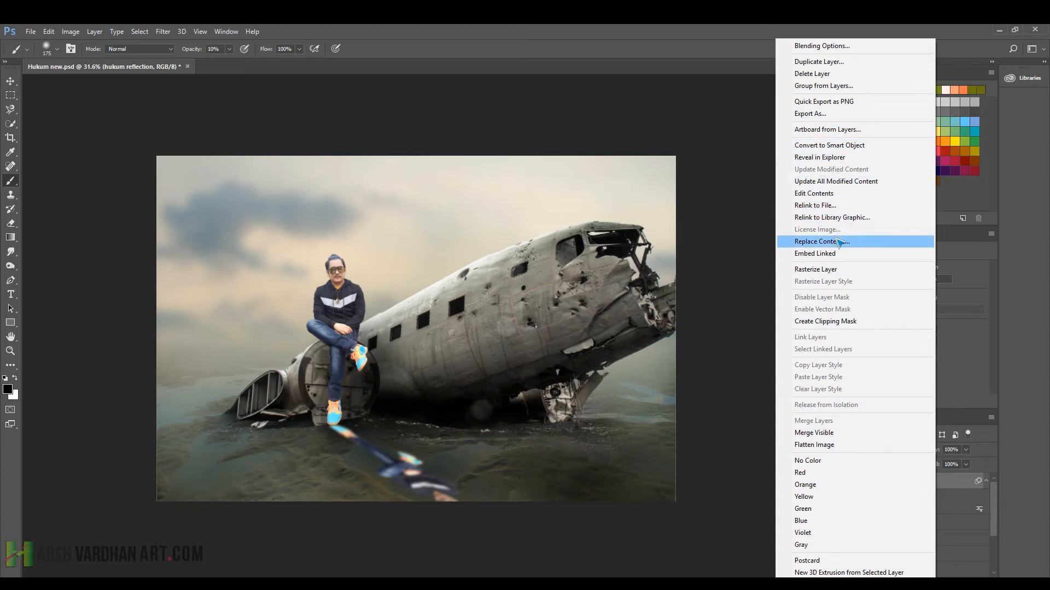
left_click(820, 270)
left_click(966, 449)
left_click_drag(966, 463, 935, 464)
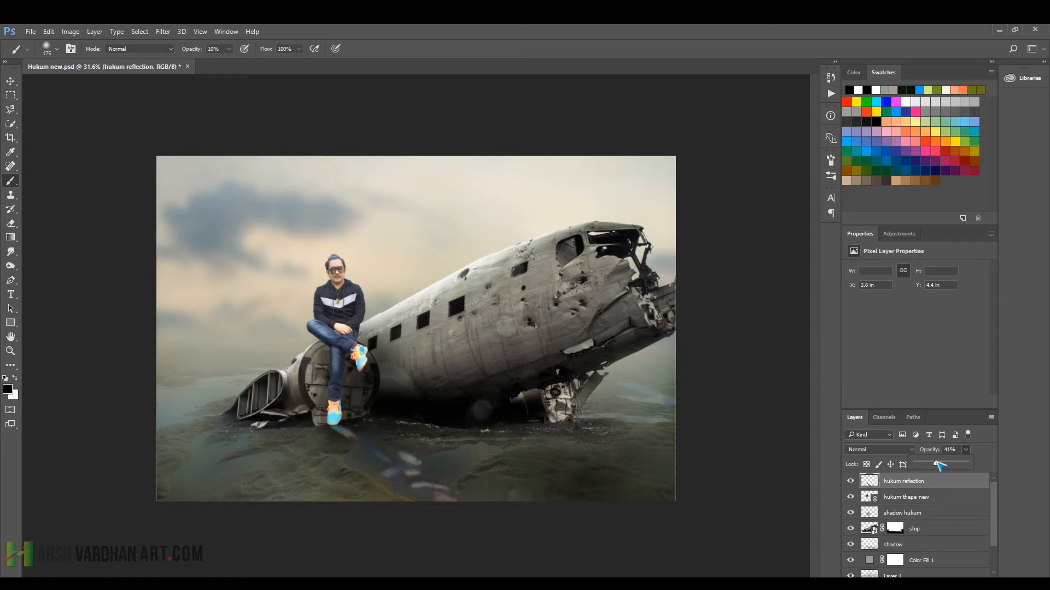
- Set the man's reflection layer to Soft Light blending, add a layer mask to it and reduce the brush size to 80
left_click(881, 450)
left_click(874, 346)
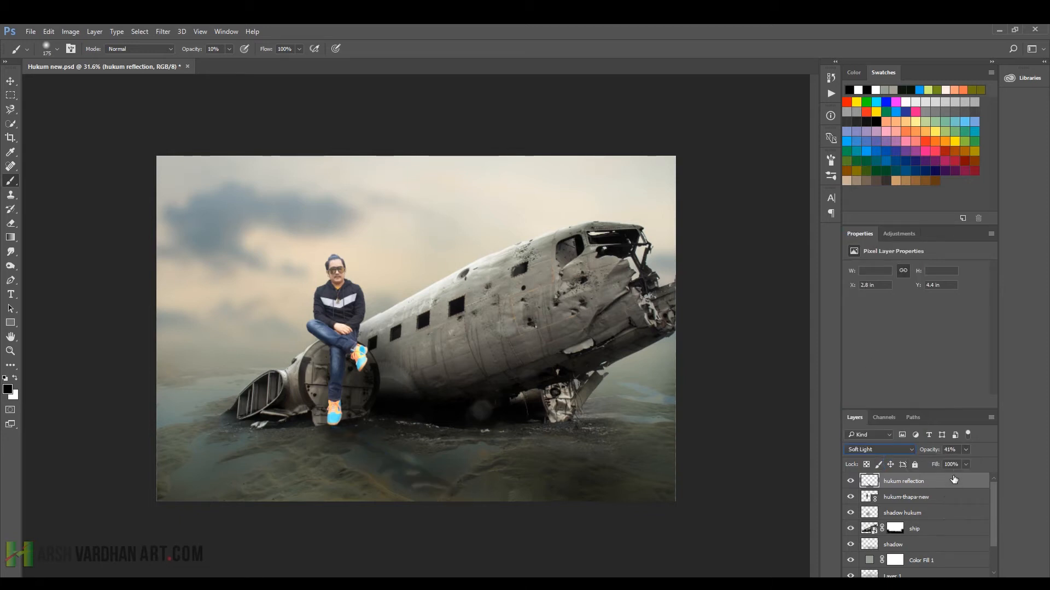
left_click(905, 584)
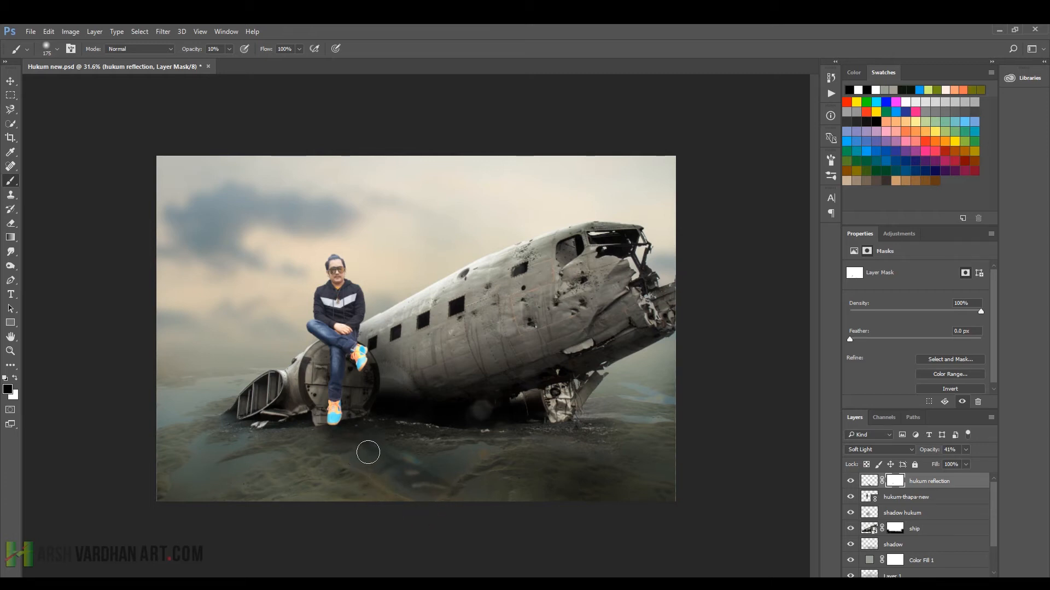
key("bracketleft")
key("bracketleft")
key("bracketleft")
key("bracketleft")
key("bracketleft")
- Lower the reflection layer's opacity to 34% and save the document
left_click(965, 450)
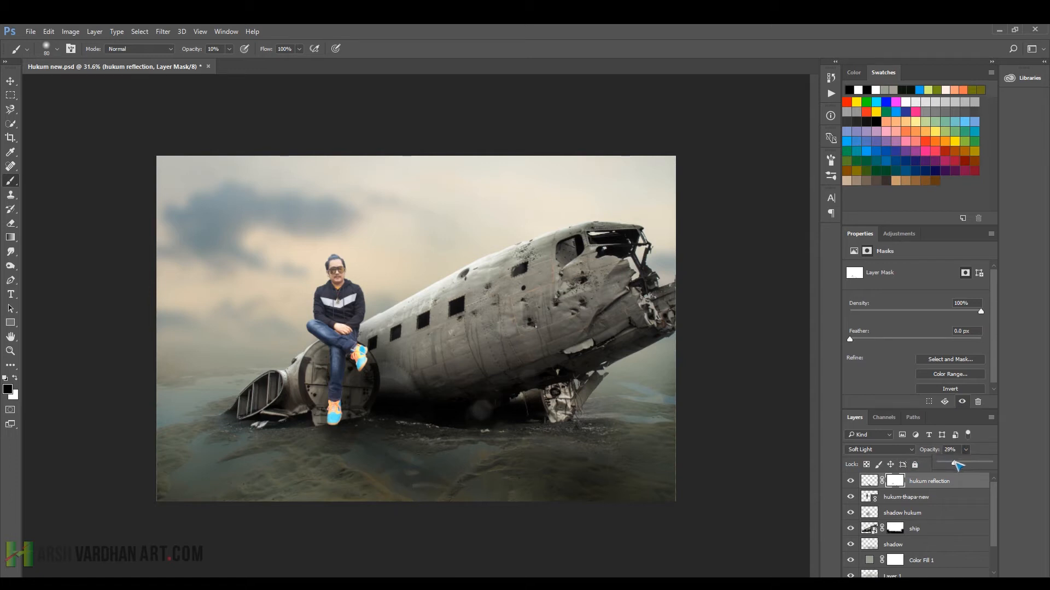
left_click(873, 482)
key("ctrl+s")
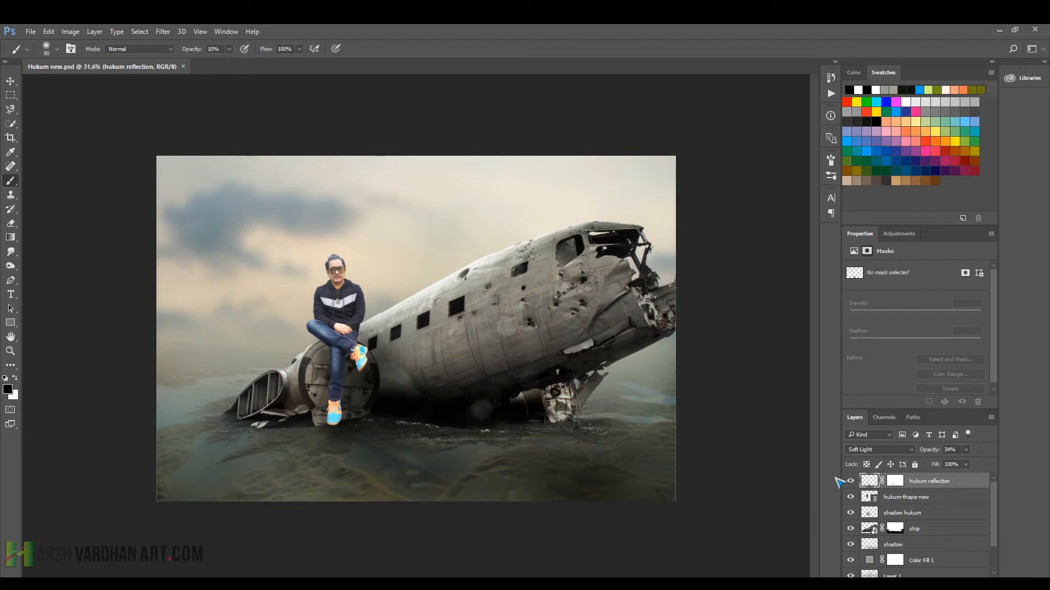
- Darken only the seated man with a clipped Curves adjustment, lowering the white point's output to 215 and mapping midtone input 104 to 77
left_click(871, 498)
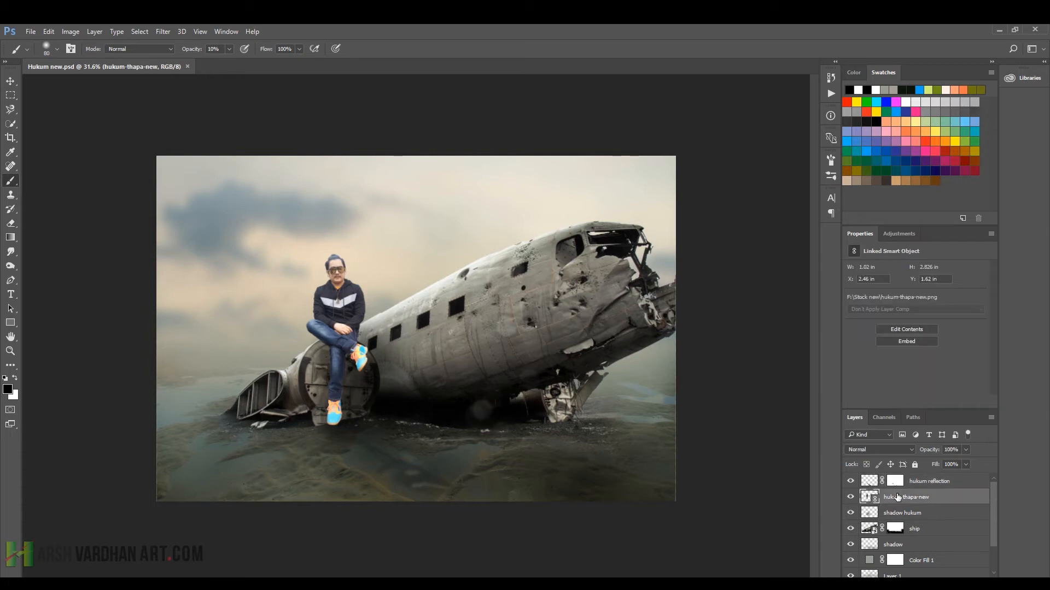
left_click(905, 234)
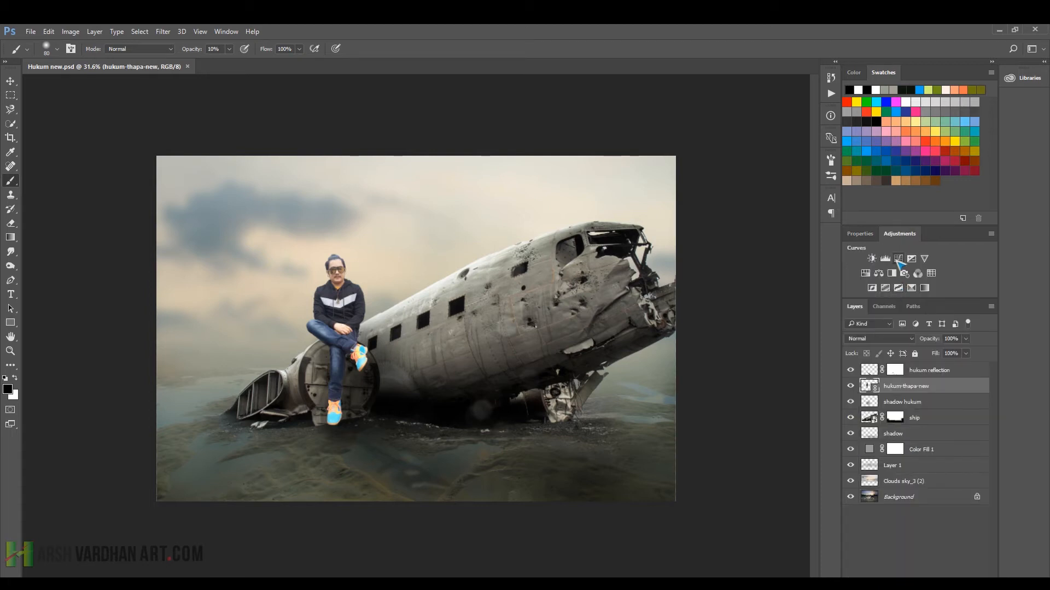
left_click(899, 259)
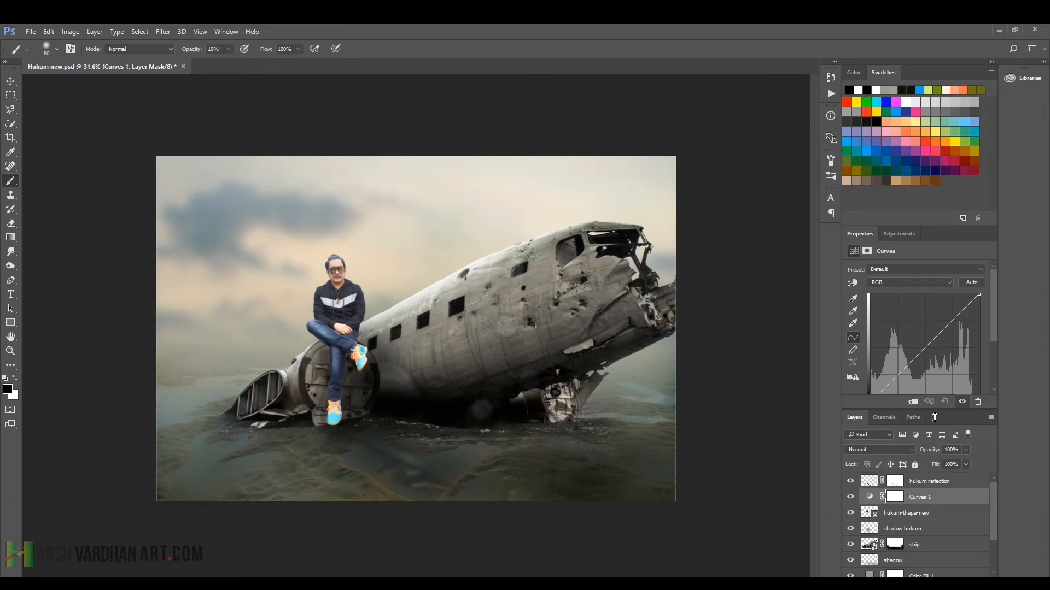
left_click_drag(935, 417, 935, 465)
left_click_drag(982, 297, 983, 311)
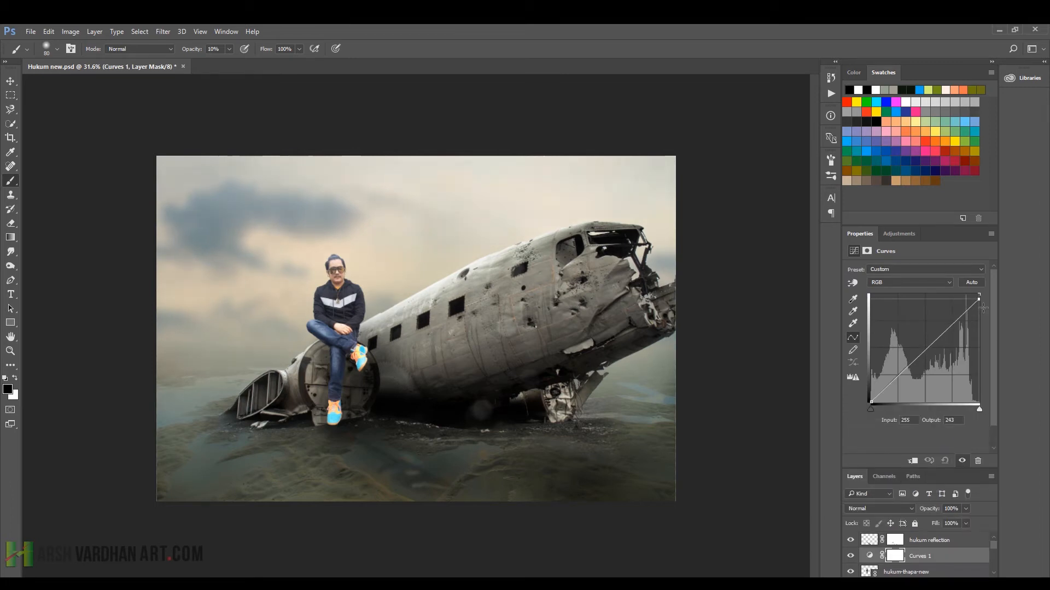
left_click(912, 461)
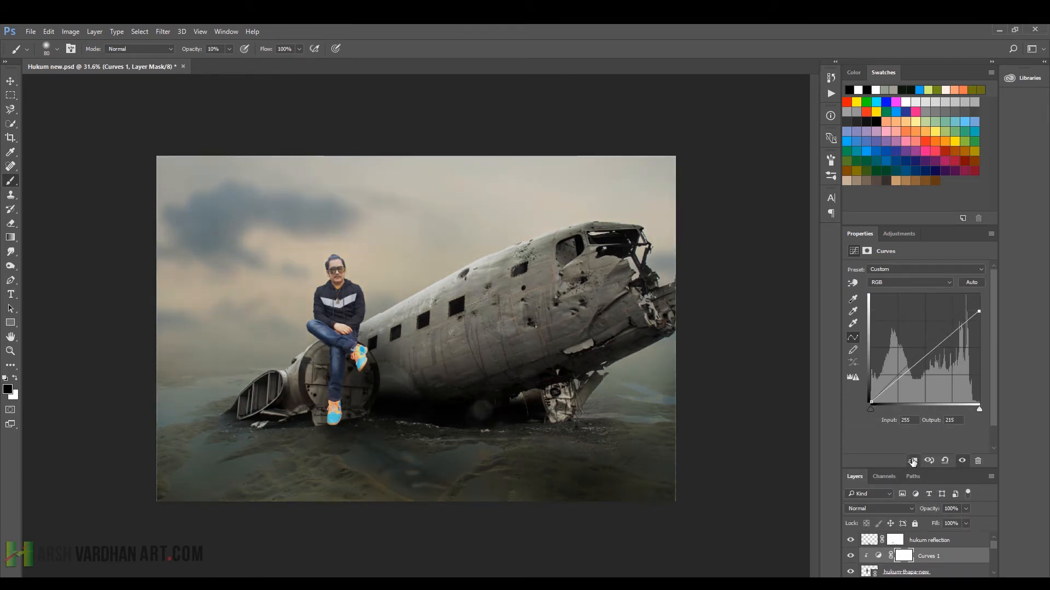
left_click_drag(912, 369, 915, 370)
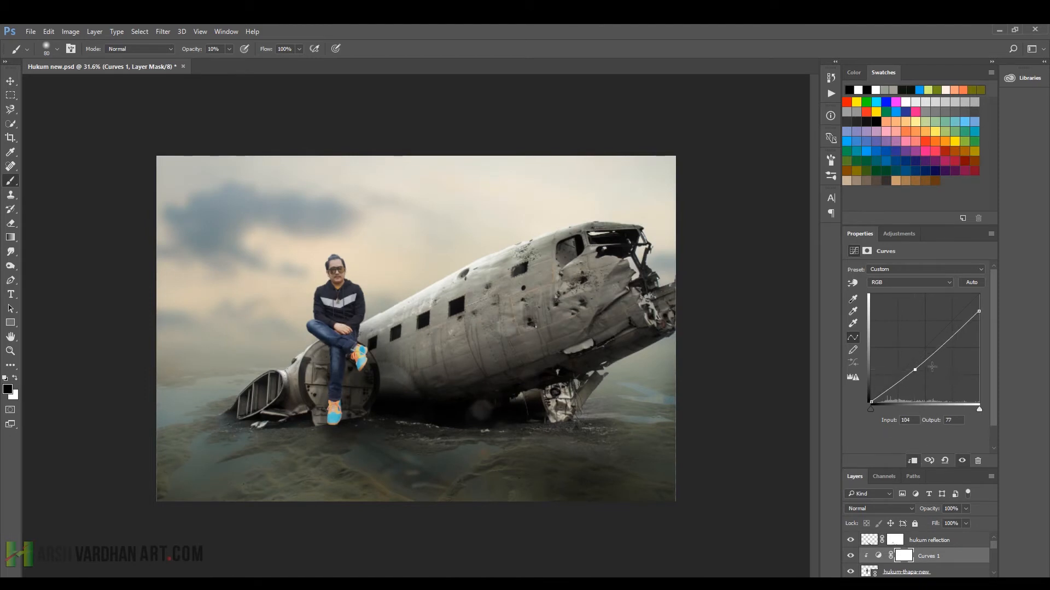
- Paint black at 34% brush opacity on the Curves mask to restore brightness on the man's face, shoulders and arms
left_click(906, 556)
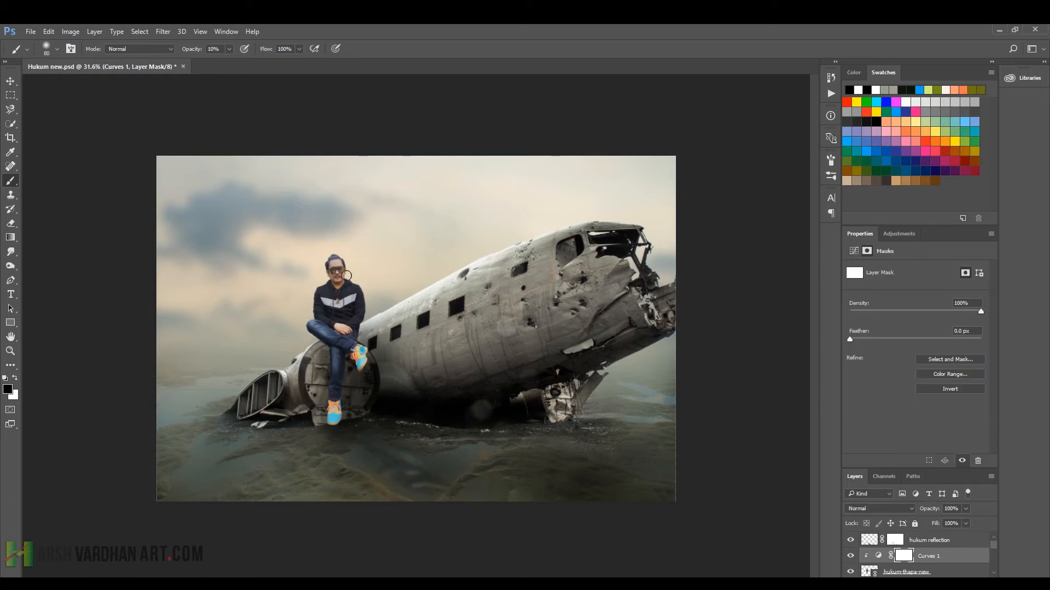
left_click_drag(332, 265, 363, 278)
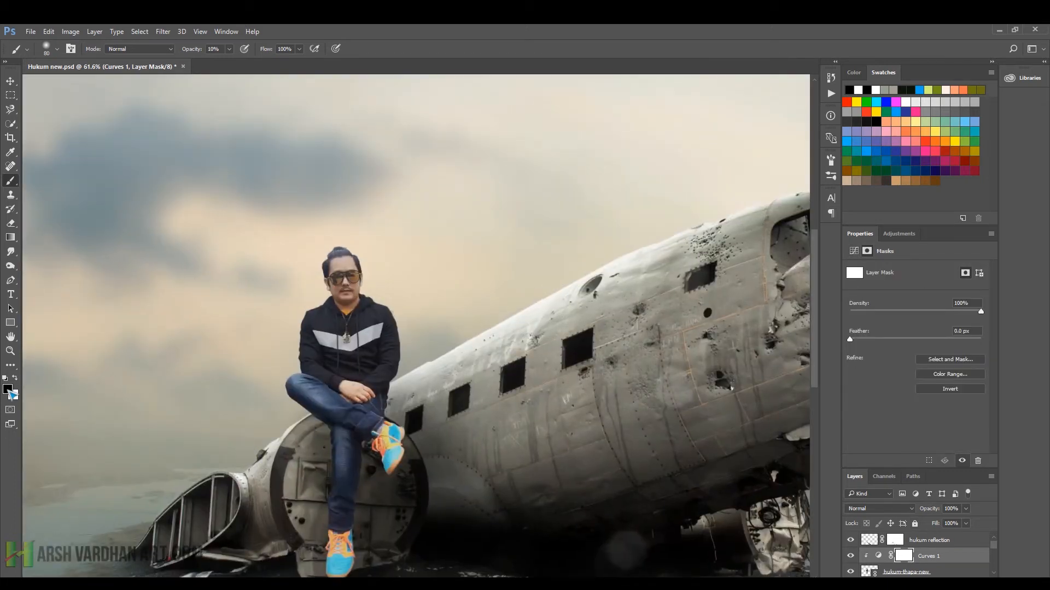
left_click(229, 50)
left_click_drag(231, 62, 240, 62)
left_click(334, 31)
mouse_move(364, 289)
left_mouse_down()
mouse_move(411, 339)
mouse_move(372, 298)
mouse_move(407, 300)
mouse_move(391, 307)
mouse_move(405, 366)
mouse_move(389, 396)
left_mouse_up()
mouse_move(323, 298)
left_mouse_down()
mouse_move(302, 315)
mouse_move(291, 379)
left_mouse_up()
mouse_move(339, 246)
left_mouse_down()
mouse_move(362, 272)
mouse_move(341, 281)
mouse_move(345, 289)
mouse_move(368, 286)
mouse_move(369, 273)
mouse_move(378, 305)
mouse_move(407, 330)
left_mouse_up()
- Add a second Curves adjustment clipped to the man, with the white point's input at 177, and invert its mask to black
left_click(899, 234)
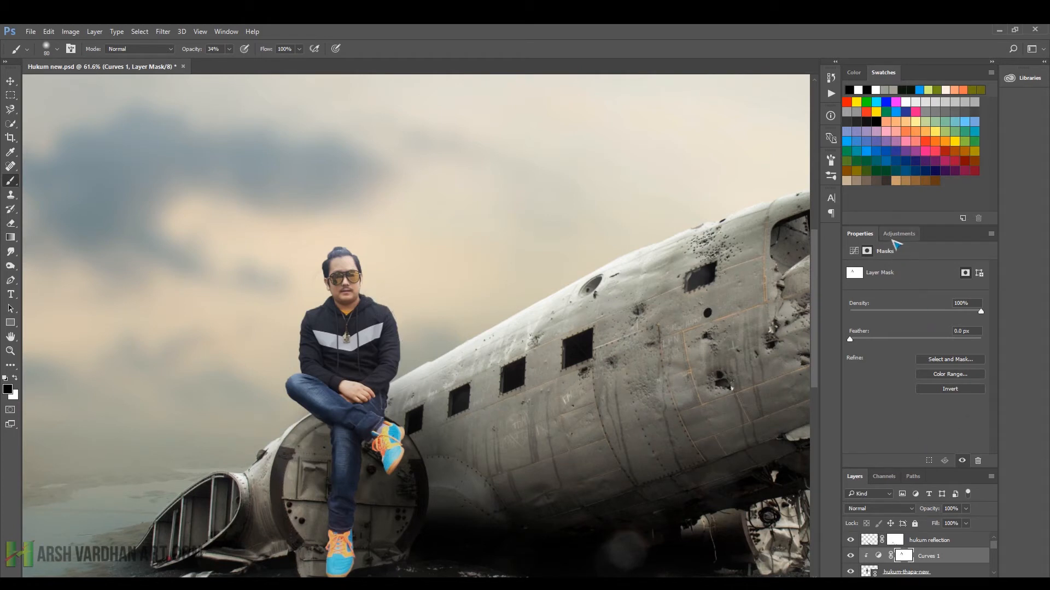
left_click(898, 259)
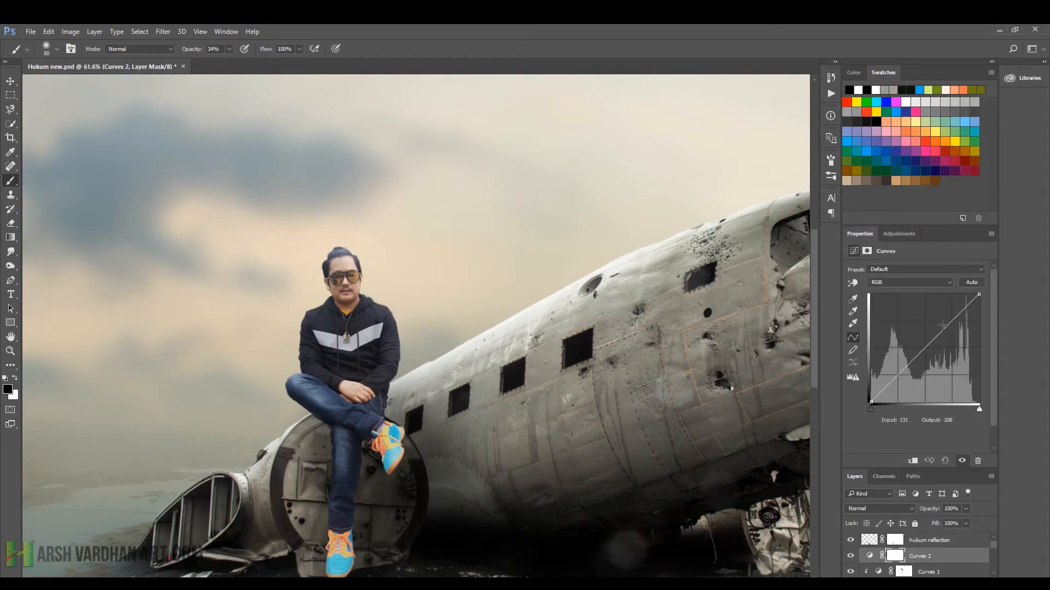
left_click_drag(980, 295, 946, 294)
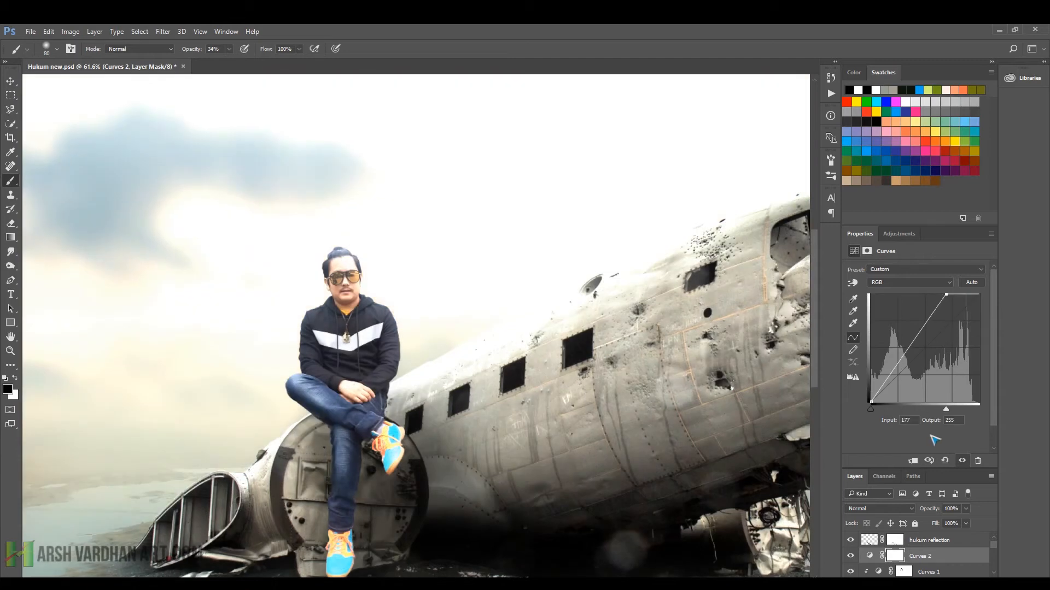
left_click(913, 460)
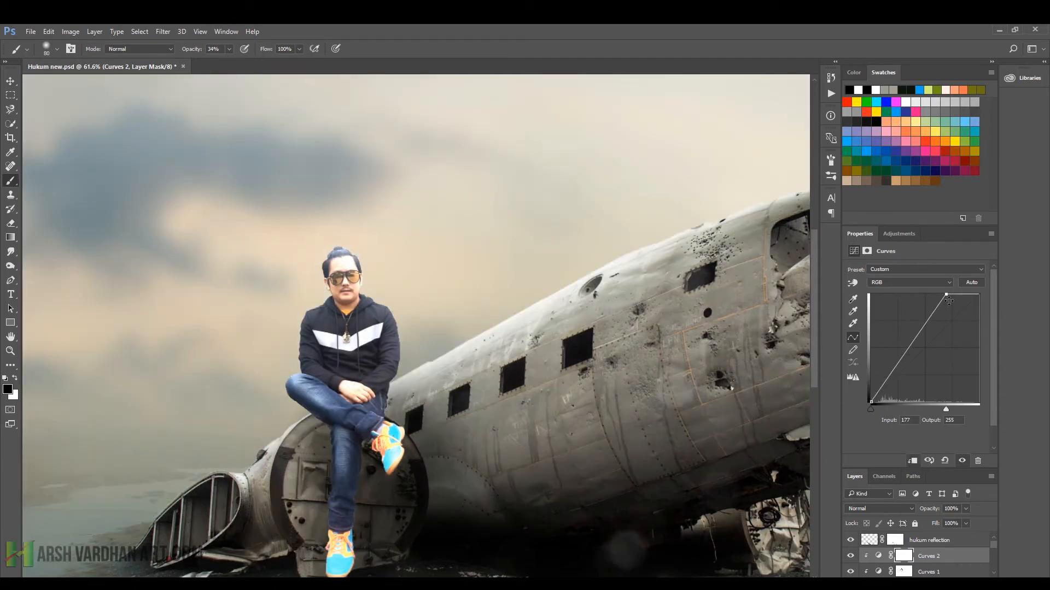
left_click(902, 556)
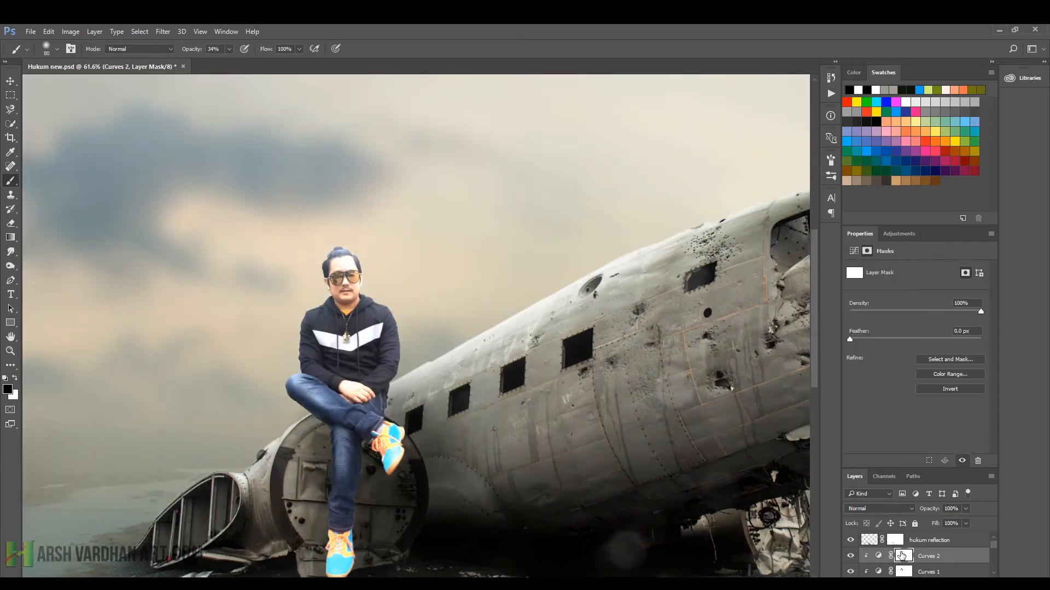
key("ctrl+i")
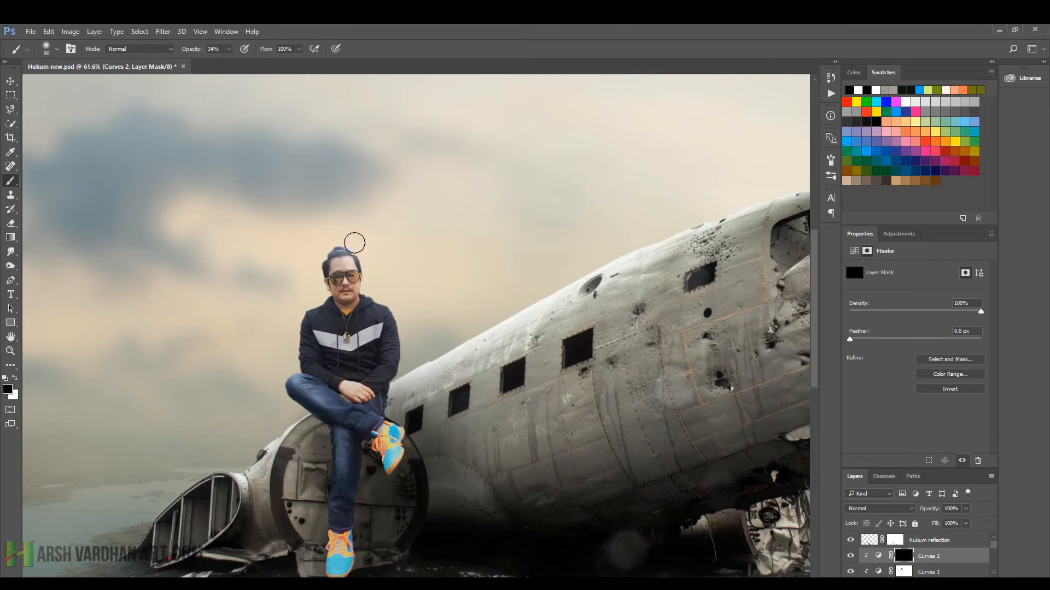
- Paint white on the brightening Curves mask to add highlights along the right side of the man's head and torso
key("x")
mouse_move(360, 249)
left_mouse_down()
mouse_move(350, 274)
mouse_move(368, 257)
mouse_move(370, 295)
mouse_move(401, 307)
mouse_move(406, 357)
mouse_move(383, 393)
left_mouse_up()
left_click_drag(374, 287, 353, 237)
- Brighten the man's sunglasses, face and white chest stripe by painting white on the same Curves mask with a smaller brush
key("bracketleft")
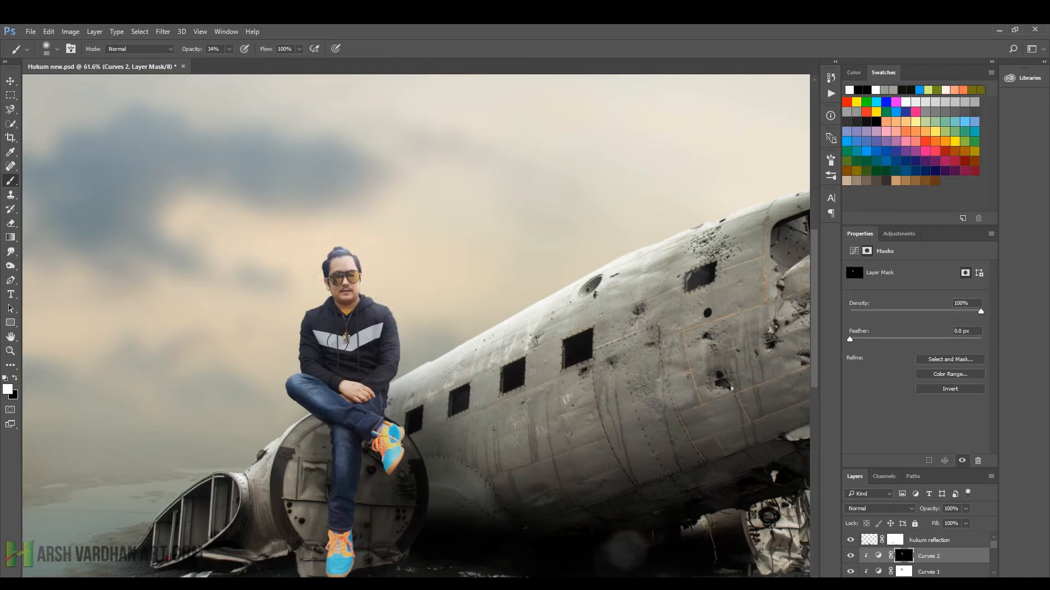
key("bracketleft")
key("bracketleft")
key("bracketleft")
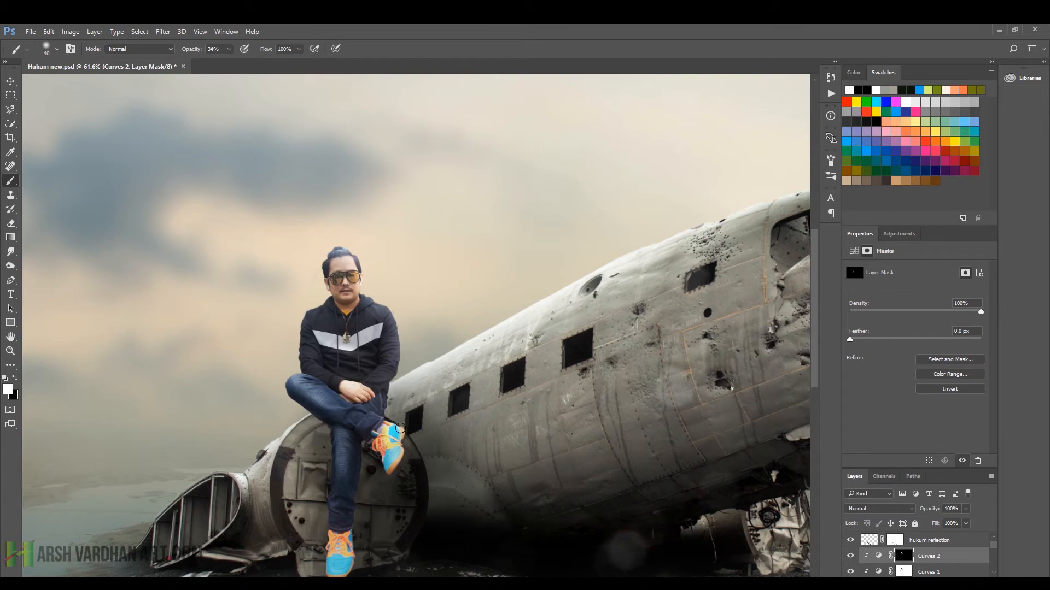
key("bracketright")
key("bracketright")
key("bracketright")
key("bracketleft")
key("bracketleft")
key("bracketleft")
left_click_drag(522, 300, 459, 330)
left_click_drag(371, 325, 490, 322)
left_click_drag(290, 207, 307, 225)
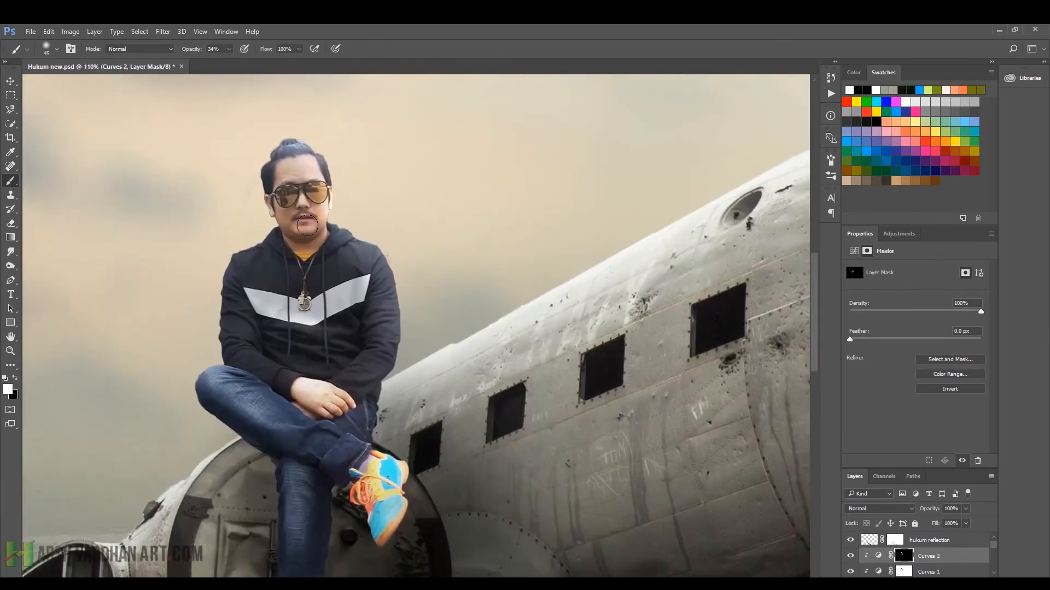
left_click_drag(303, 195, 318, 188)
mouse_move(280, 205)
left_mouse_down()
mouse_move(284, 227)
mouse_move(312, 233)
mouse_move(294, 247)
mouse_move(325, 250)
mouse_move(323, 235)
mouse_move(309, 253)
left_mouse_up()
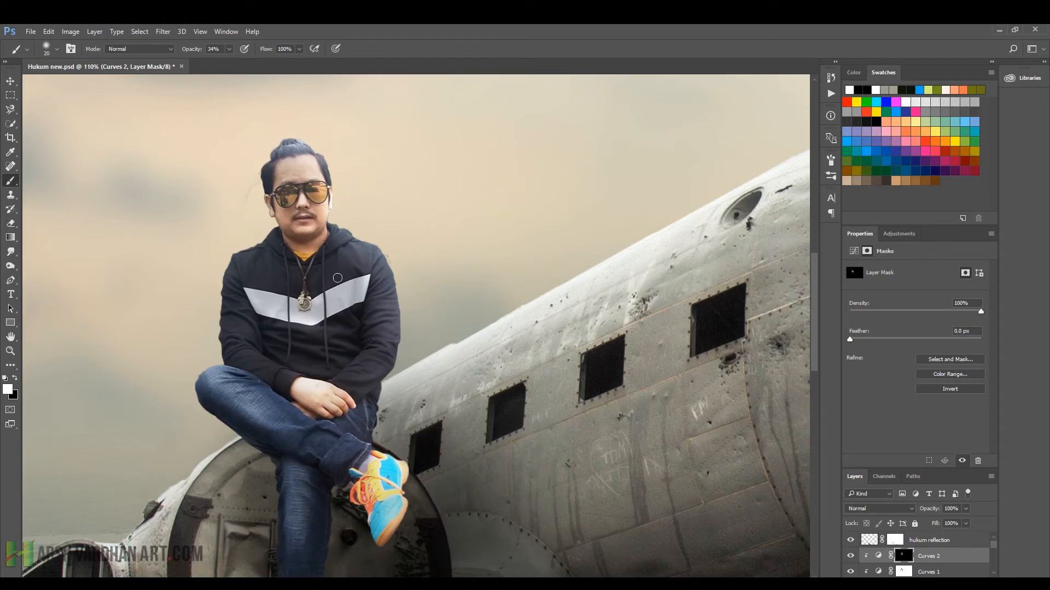
left_click_drag(327, 302, 352, 285)
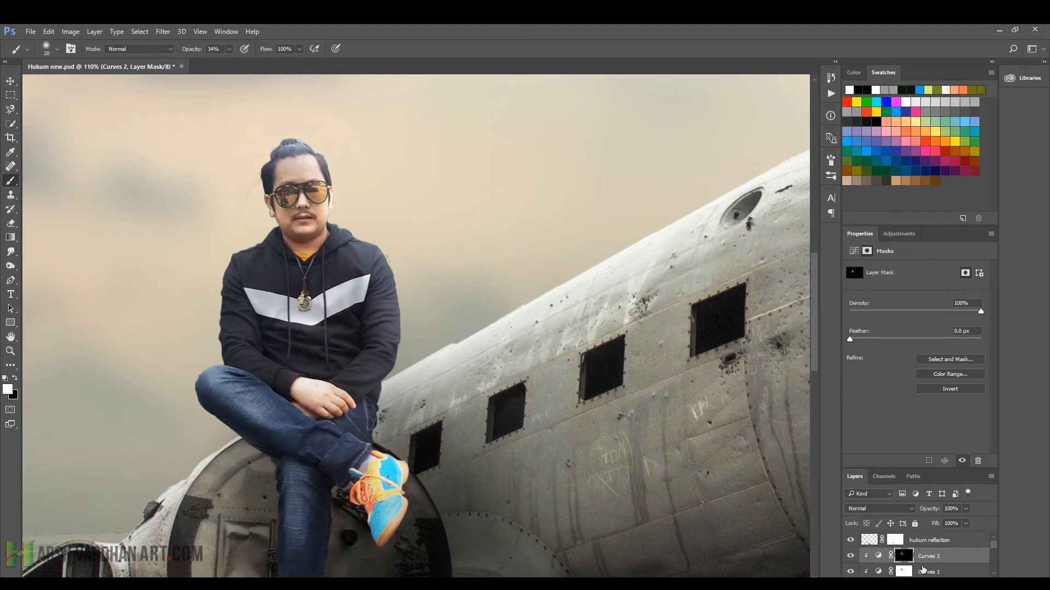
- Add a layer mask to the seated man's layer and paint out the stray hair line beside his head in black at 100% opacity
scroll(930, 556, "down", 1)
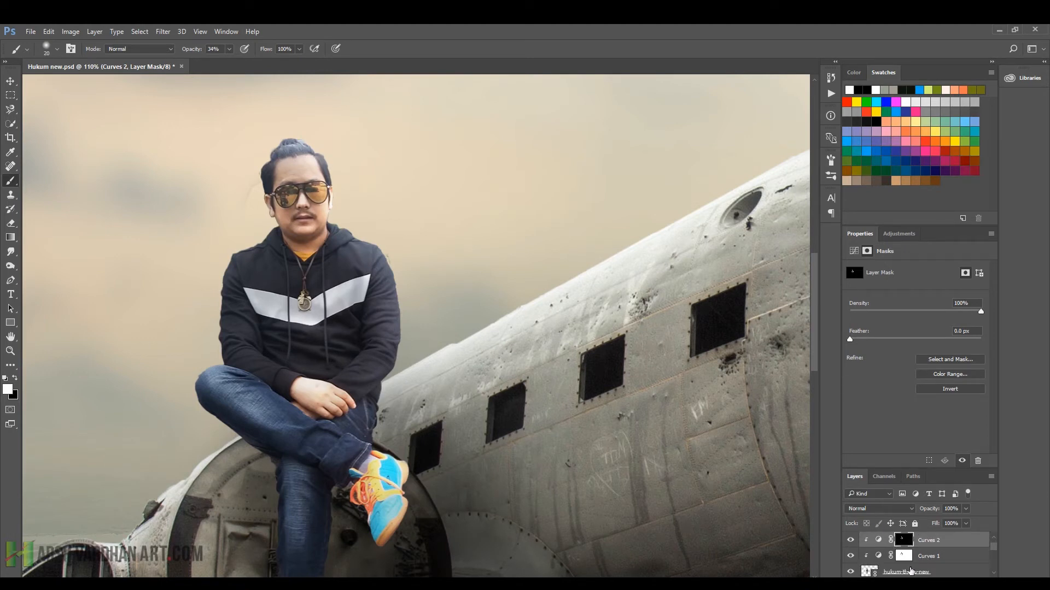
scroll(910, 572, "down", 1)
left_click(866, 556)
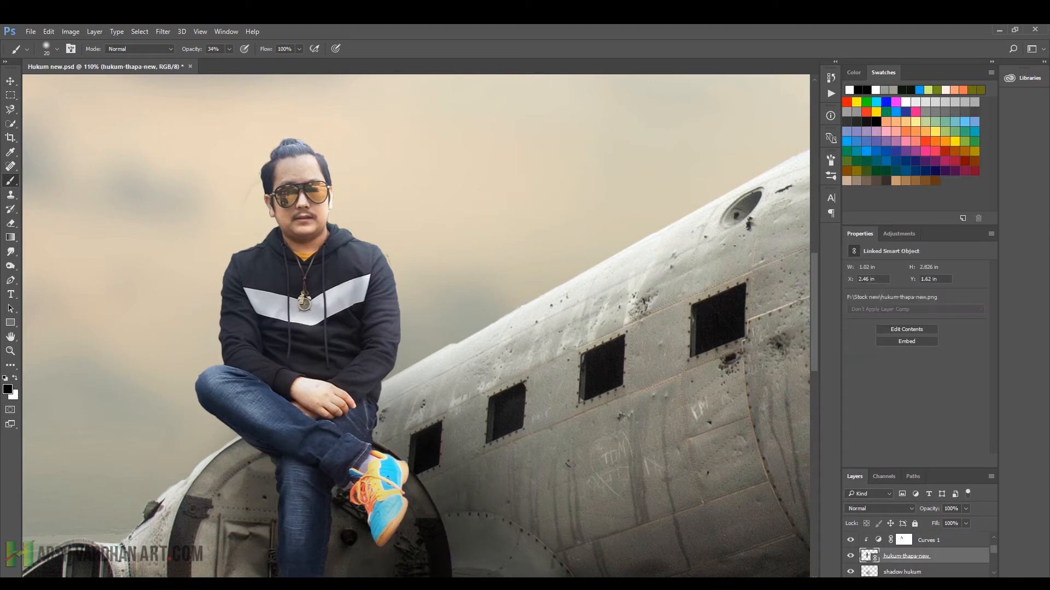
left_click(913, 584)
scroll(235, 193, "up", 4)
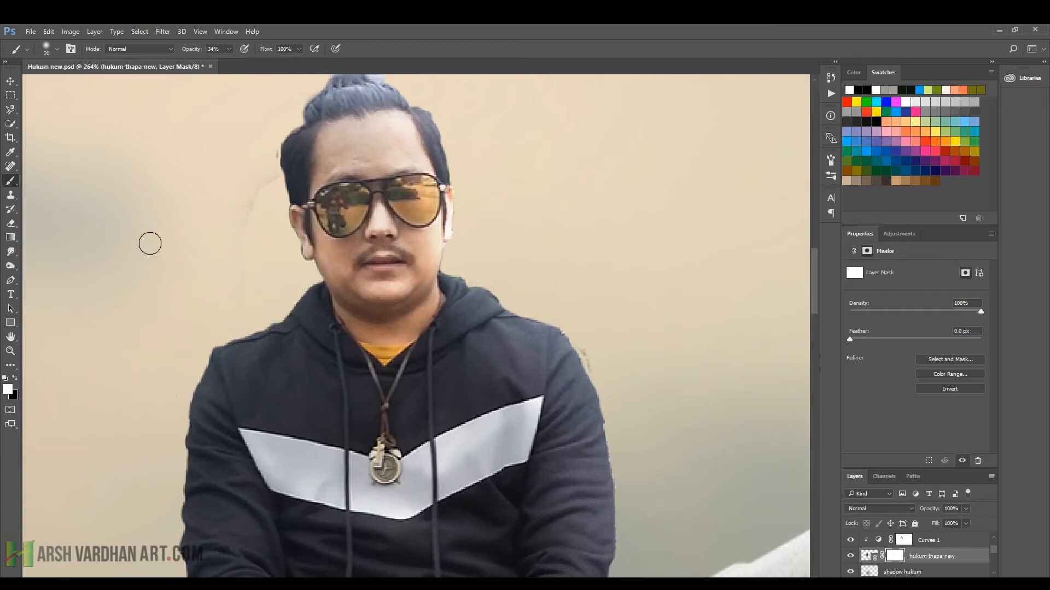
left_click(15, 378)
key("0")
left_click_drag(241, 237, 266, 182)
- Clean up leftover cutout fringe around the man's hair, shoulder and arm on his layer mask with a small black brush
key("bracketleft")
key("bracketleft")
key("bracketleft")
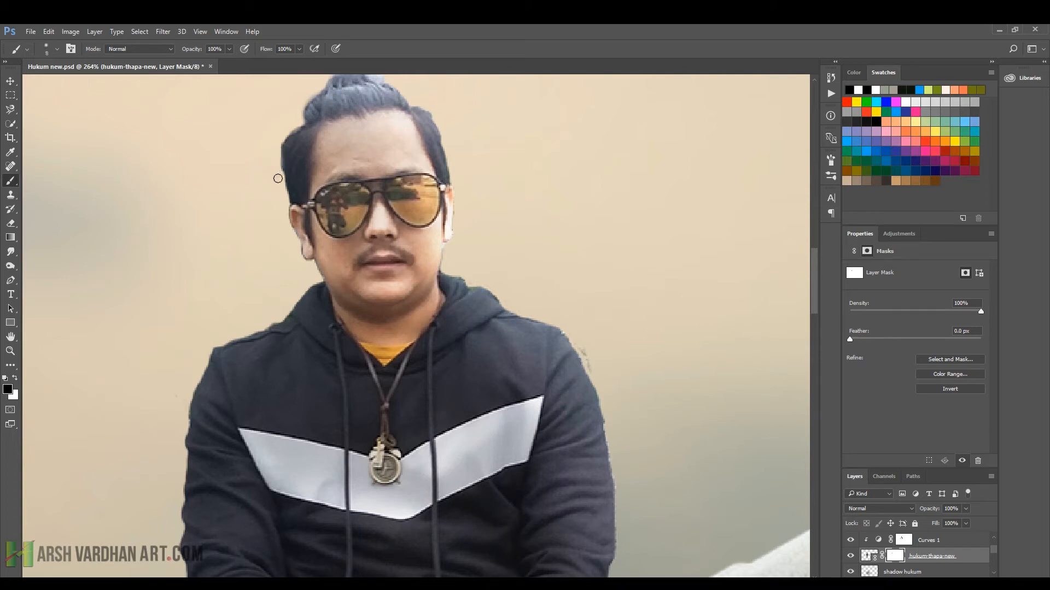
scroll(432, 172, "up", 5)
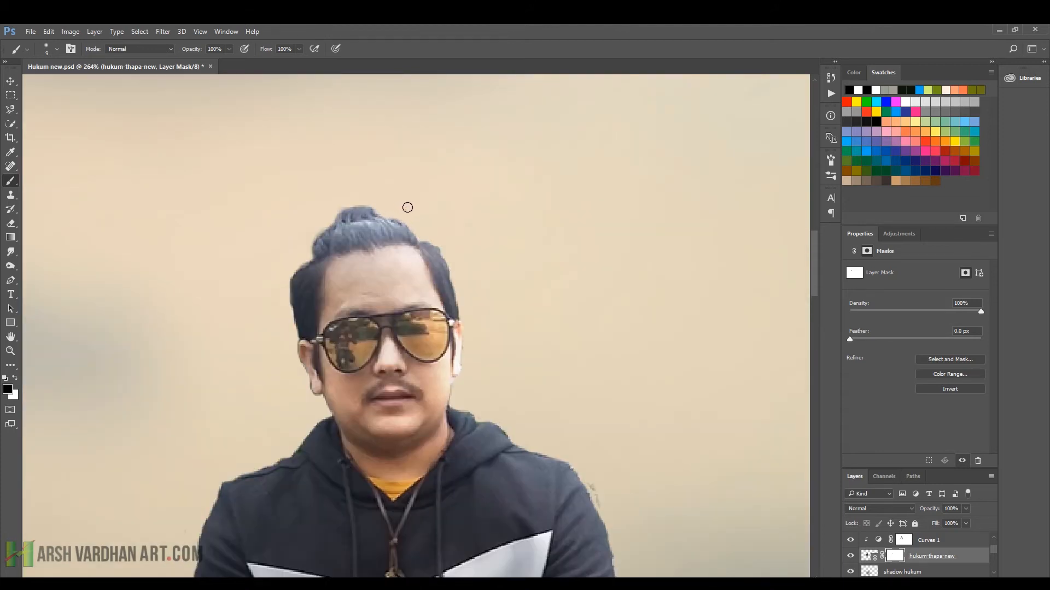
scroll(497, 293, "down", 5)
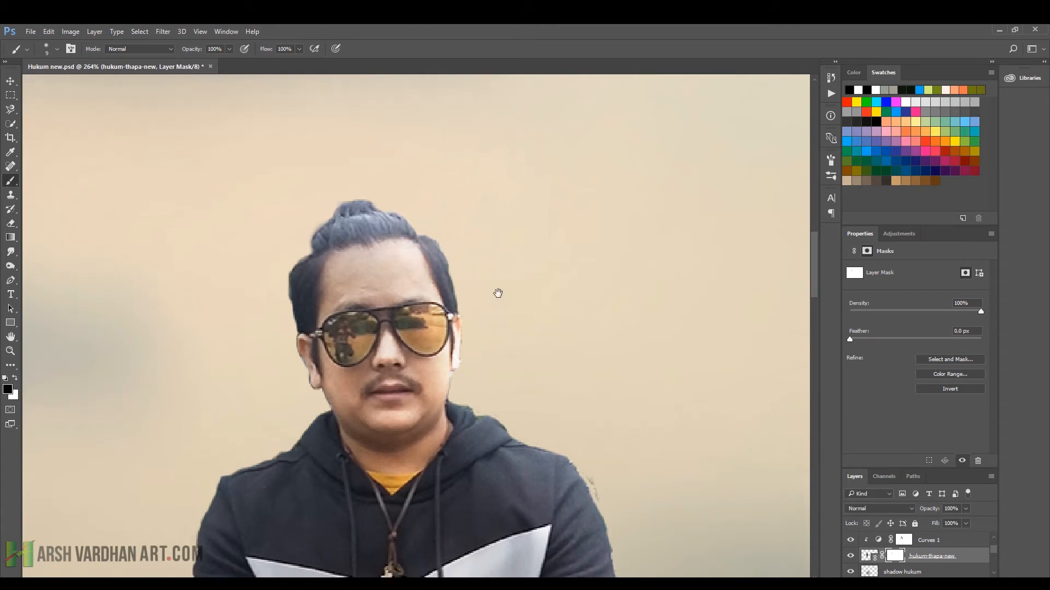
left_click_drag(559, 342, 583, 377)
left_click_drag(595, 426, 602, 228)
left_click_drag(346, 462, 391, 285)
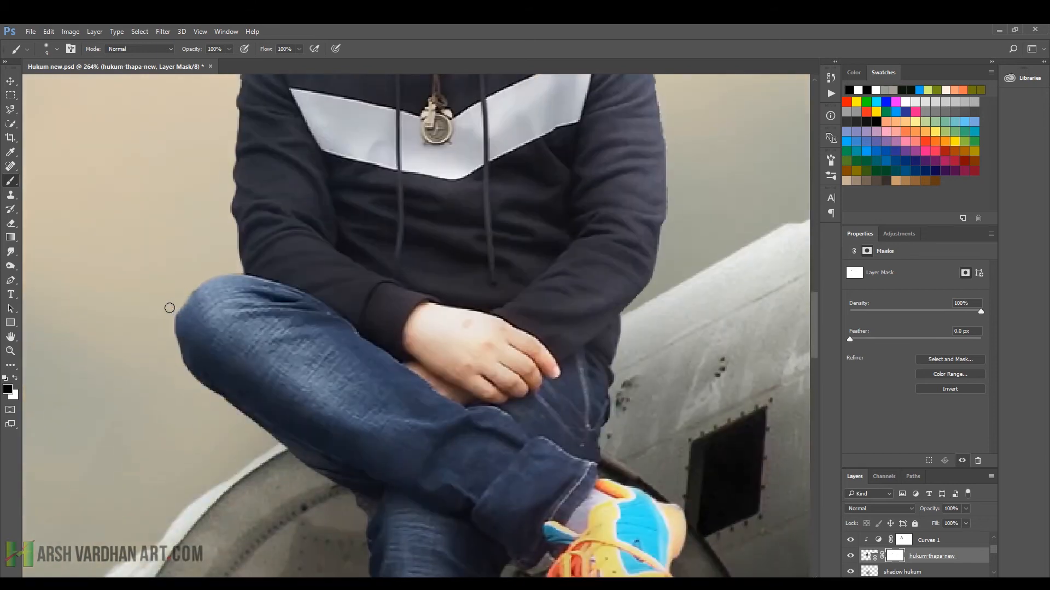
scroll(594, 358, "down", 3)
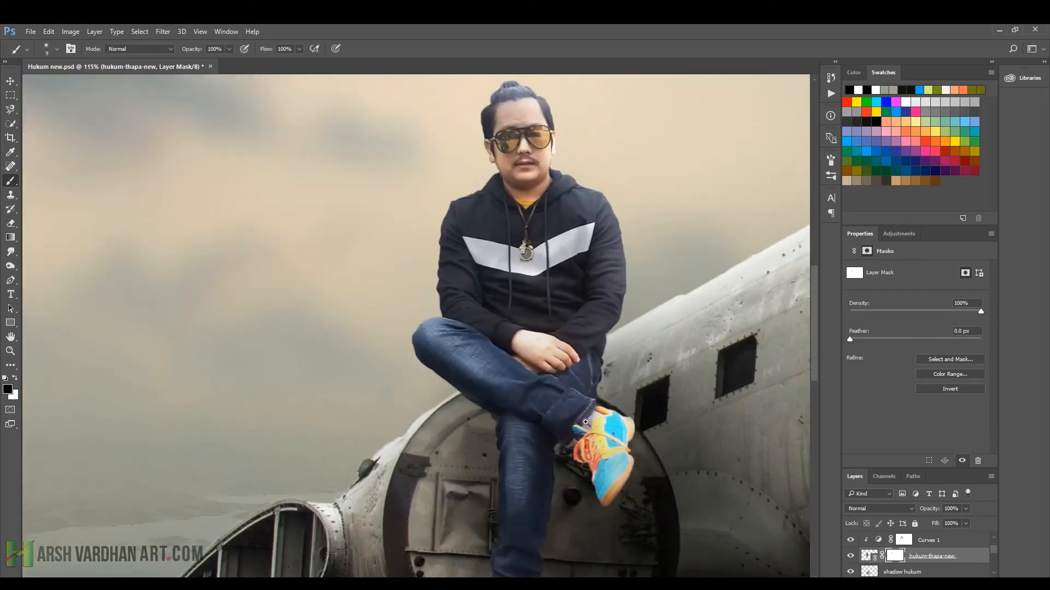
scroll(580, 428, "down", 1)
left_click_drag(569, 448, 550, 412)
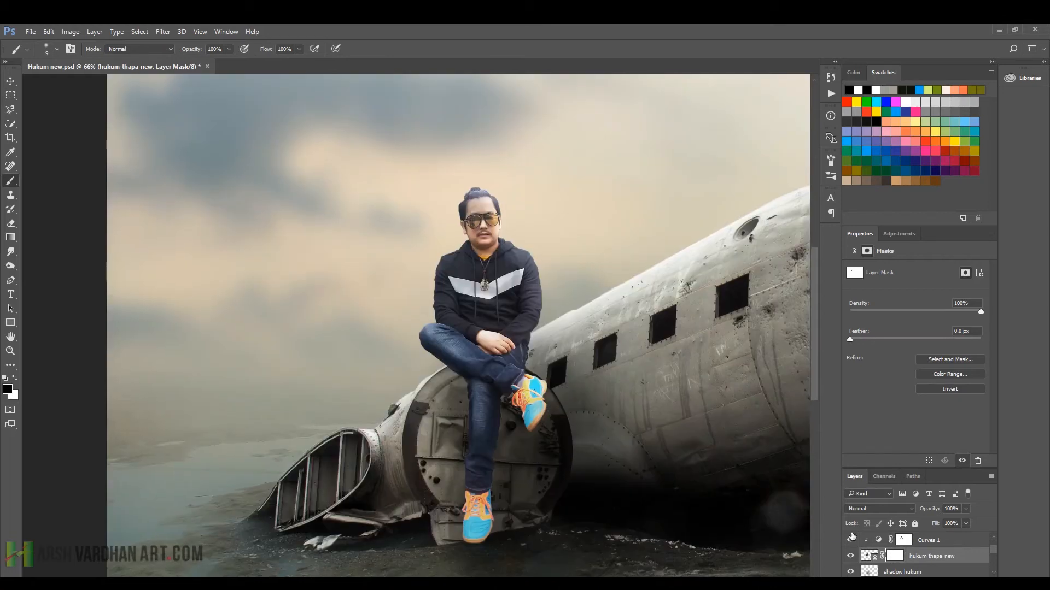
- Enlarge the layer list area to show more layers and save the document
scroll(924, 555, "up", 1)
left_click_drag(914, 466, 916, 421)
left_click_drag(924, 226, 923, 170)
left_click_drag(918, 421, 918, 390)
key("ctrl+s")
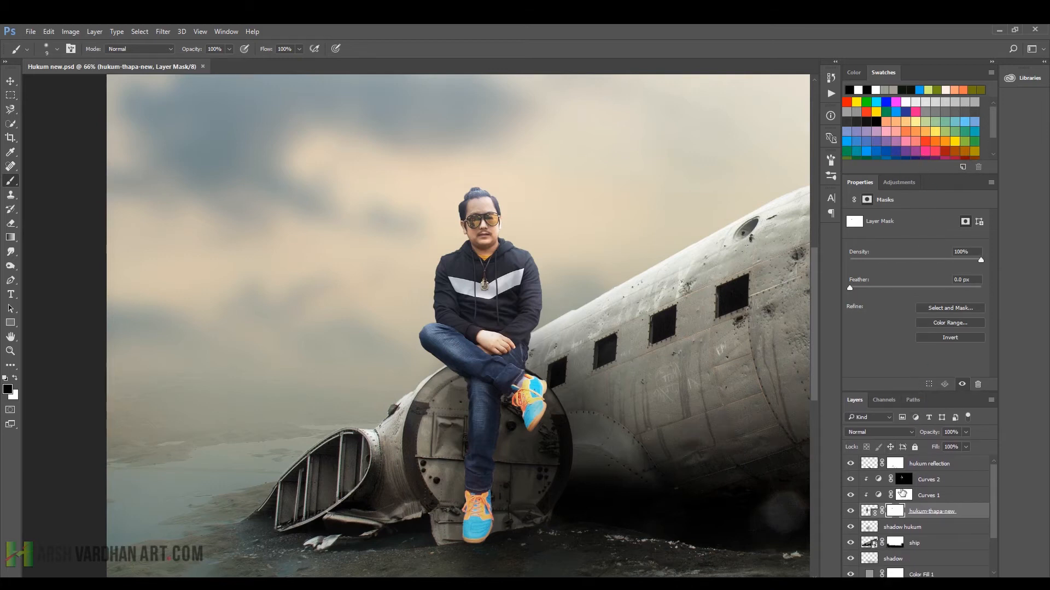
- Paint white at 40% brush opacity on the brightening Curves mask to add highlights to the man's jeans
left_click(904, 479)
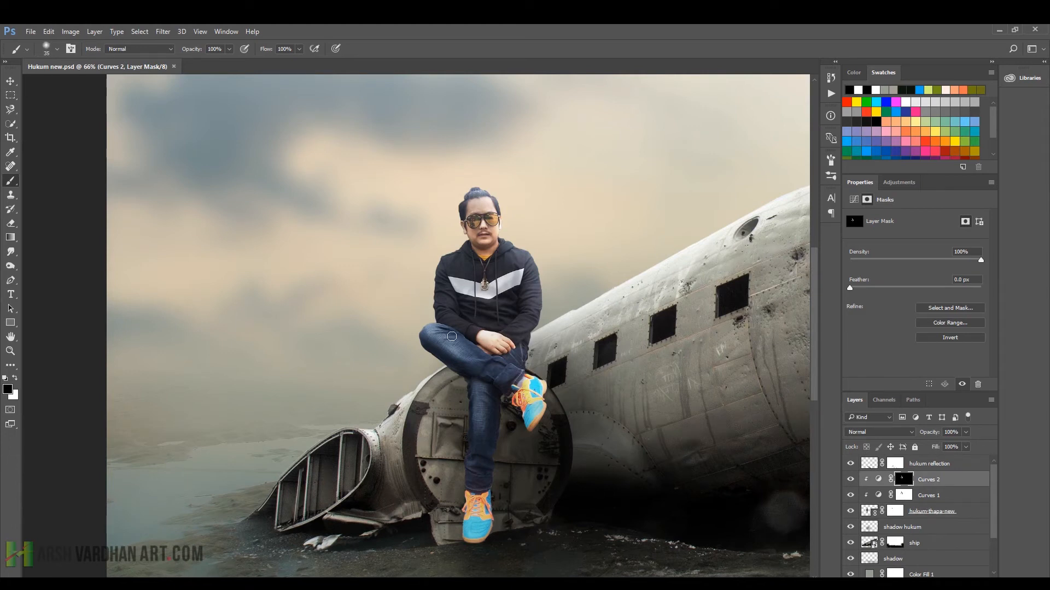
left_click_drag(444, 339, 486, 362)
key("x")
left_click_drag(524, 352, 522, 368)
left_click_drag(456, 342, 507, 364)
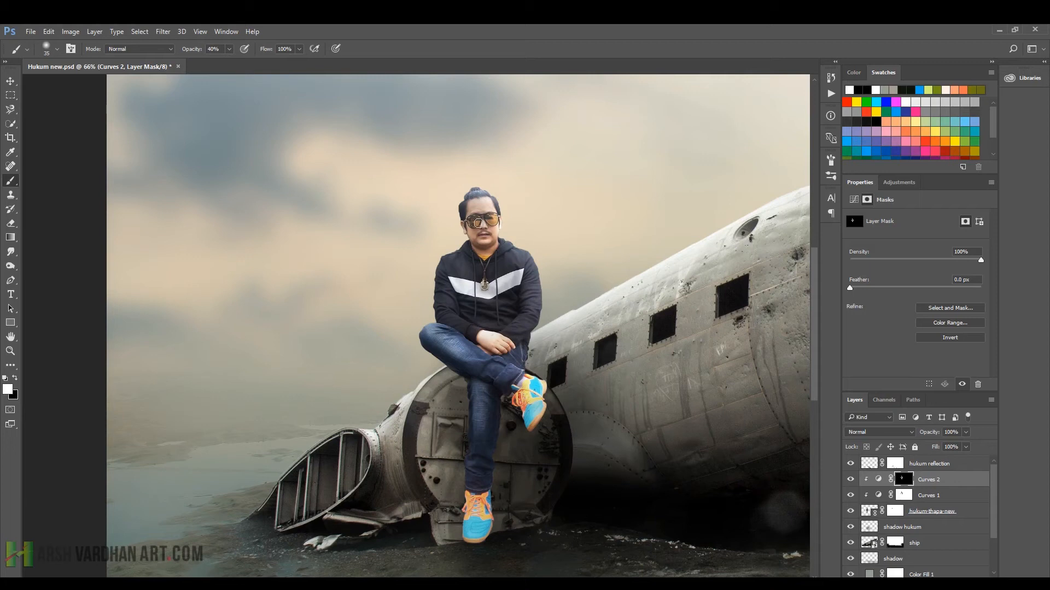
- Add a Color Balance adjustment clipped to the man's layer and shift its midtones to green +10 and blue +6
scroll(572, 288, "down", 2)
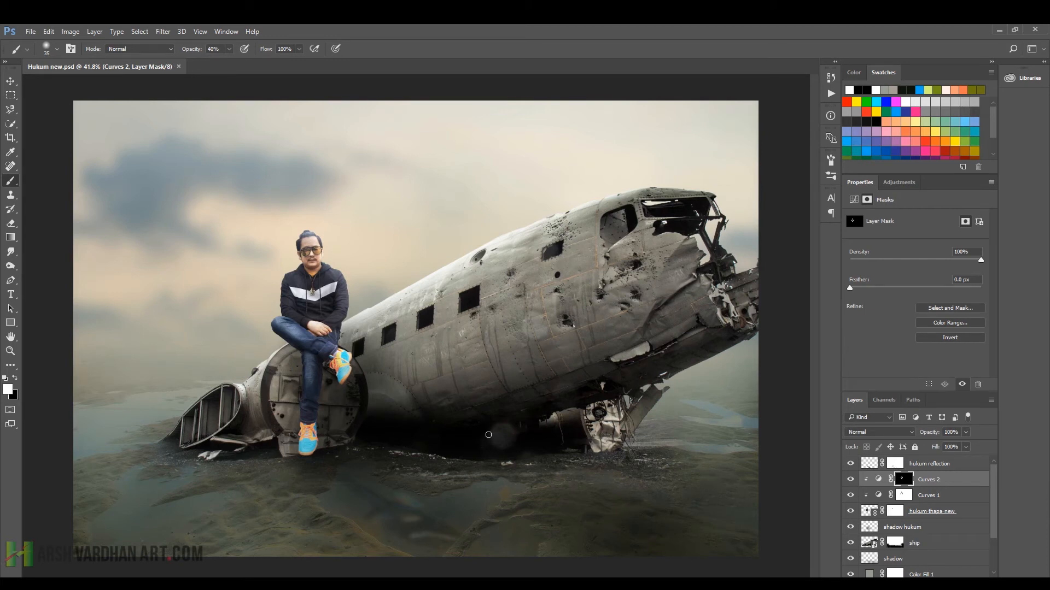
left_click(899, 182)
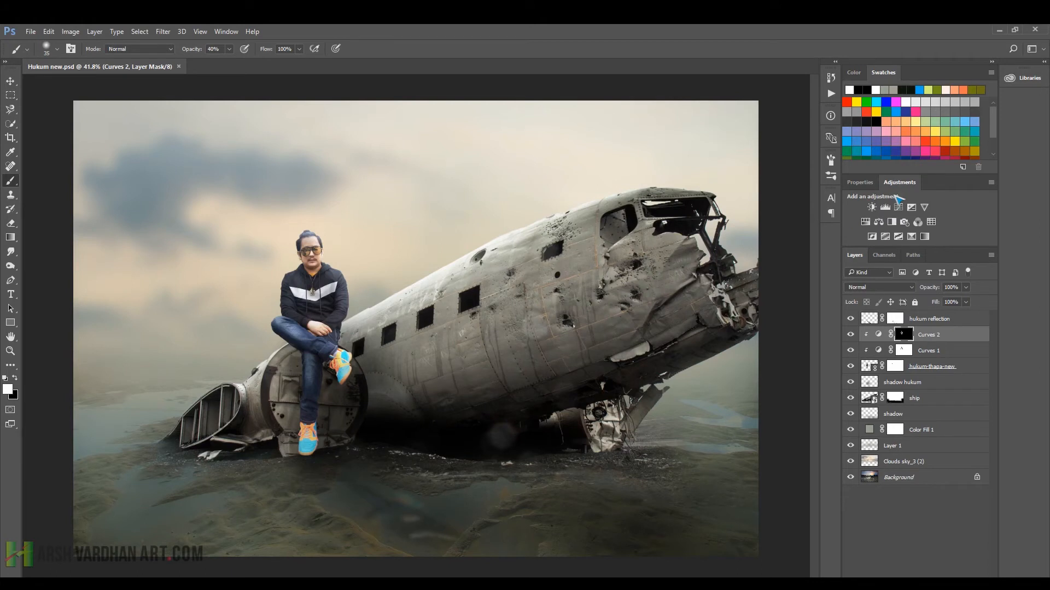
left_click(879, 221)
left_click(912, 384)
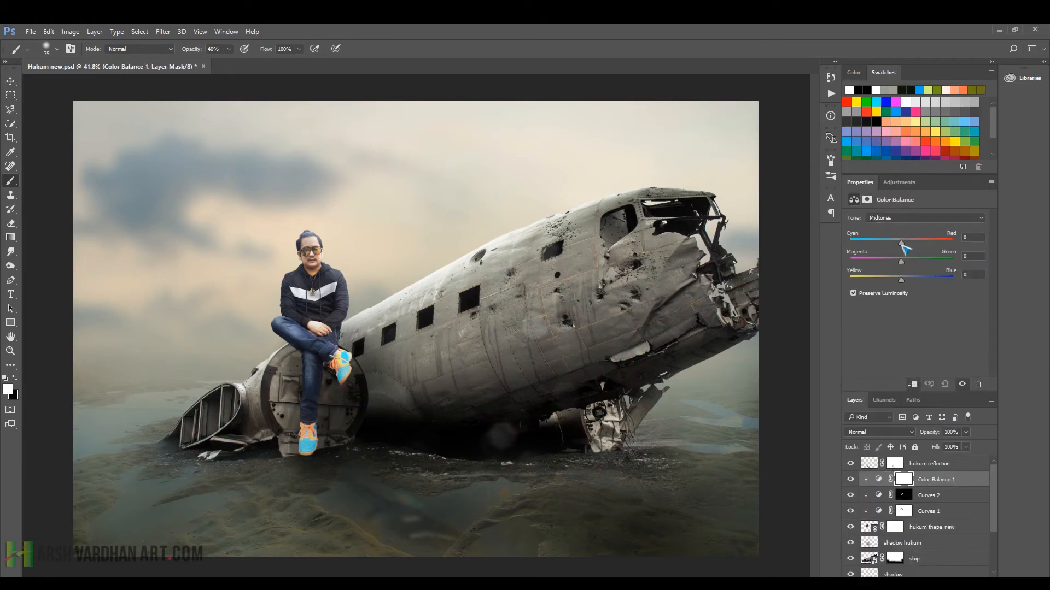
left_click_drag(901, 244, 904, 278)
- Set the Color Balance shadows to cyan -22, green +13 and blue about +21
left_click(910, 224)
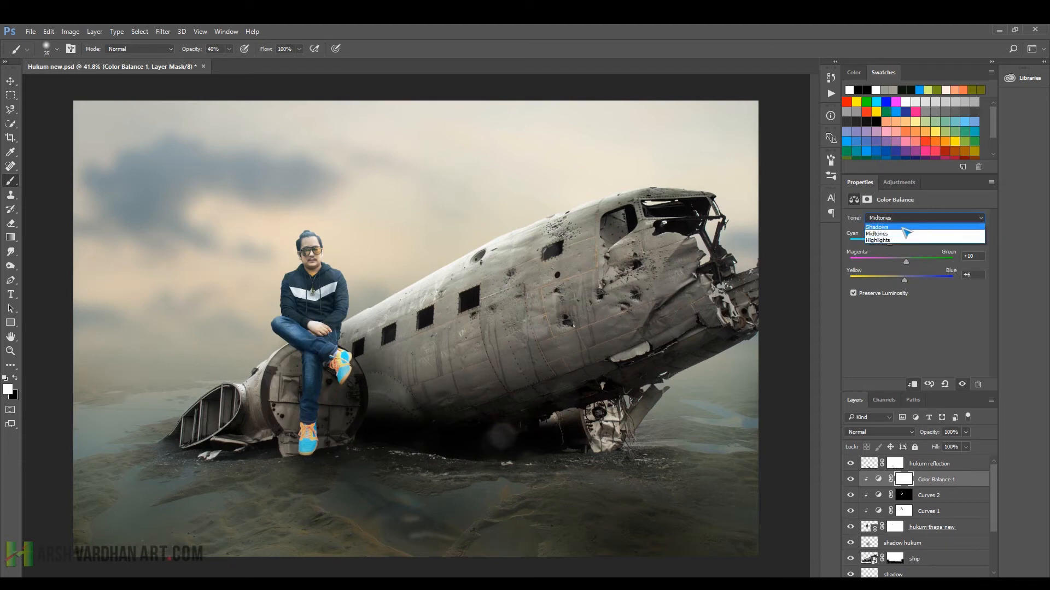
left_click(903, 227)
left_click_drag(902, 244, 890, 244)
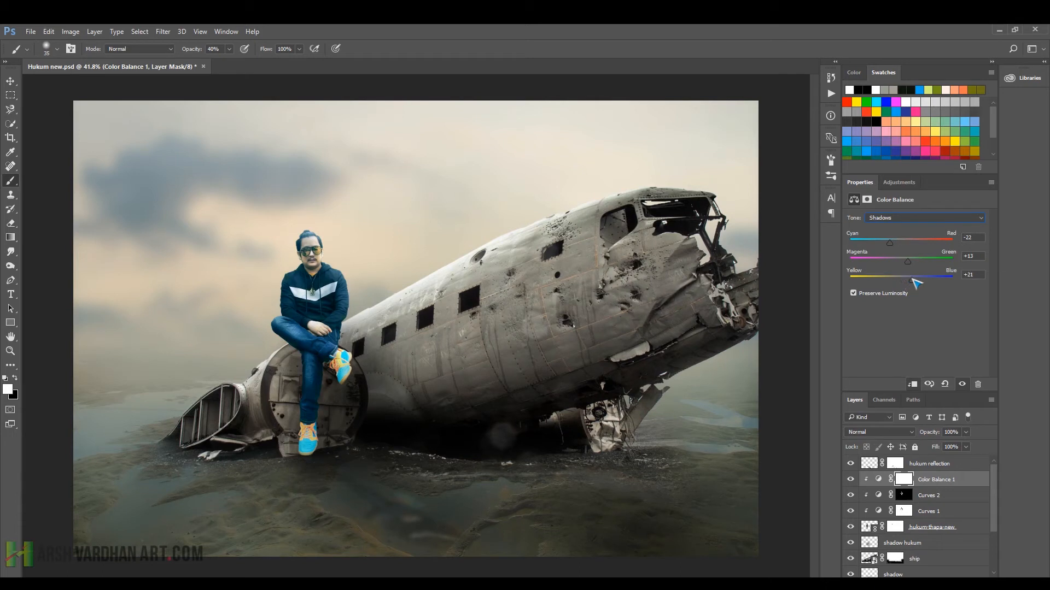
mouse_move(914, 282)
left_mouse_down()
mouse_move(923, 282)
mouse_move(913, 283)
left_mouse_up()
- Set the Color Balance highlights to red +16, green +10 and blue +10, and save the document
left_click(908, 218)
left_click(892, 240)
left_click_drag(901, 242, 907, 279)
left_click_drag(469, 332, 408, 360)
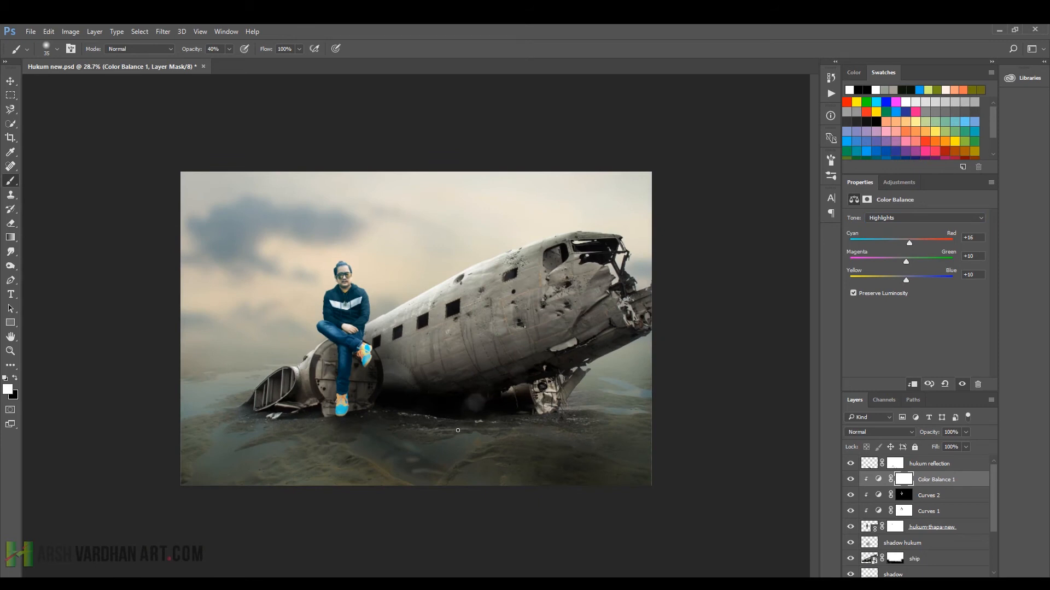
key("ctrl+s")
- Add a new layer above the man's reflection layer, set its blend mode to Overlay and name it light
left_click_drag(250, 331, 276, 335)
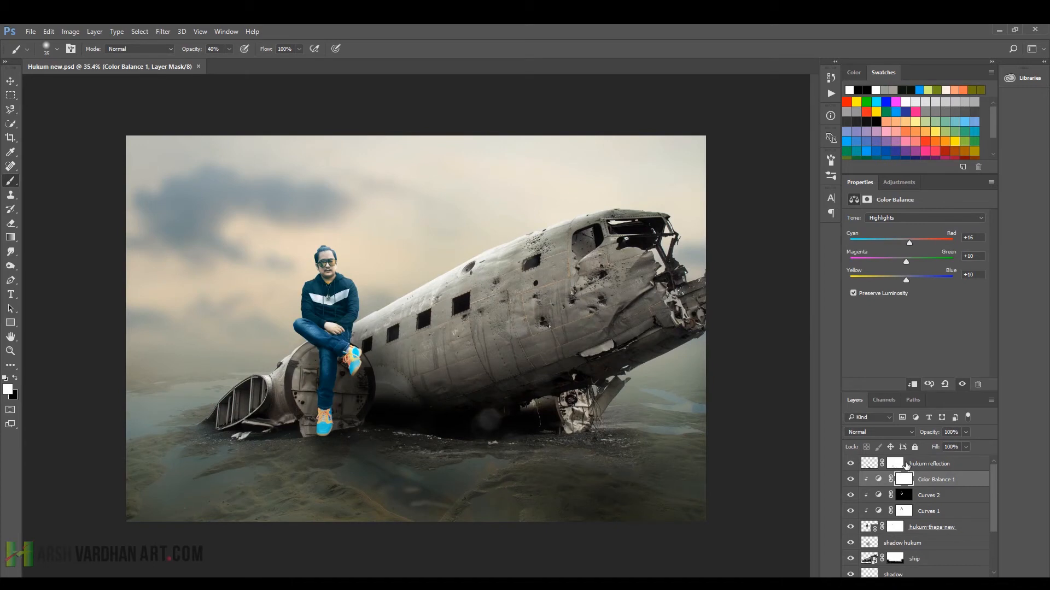
key("alt+bracketright")
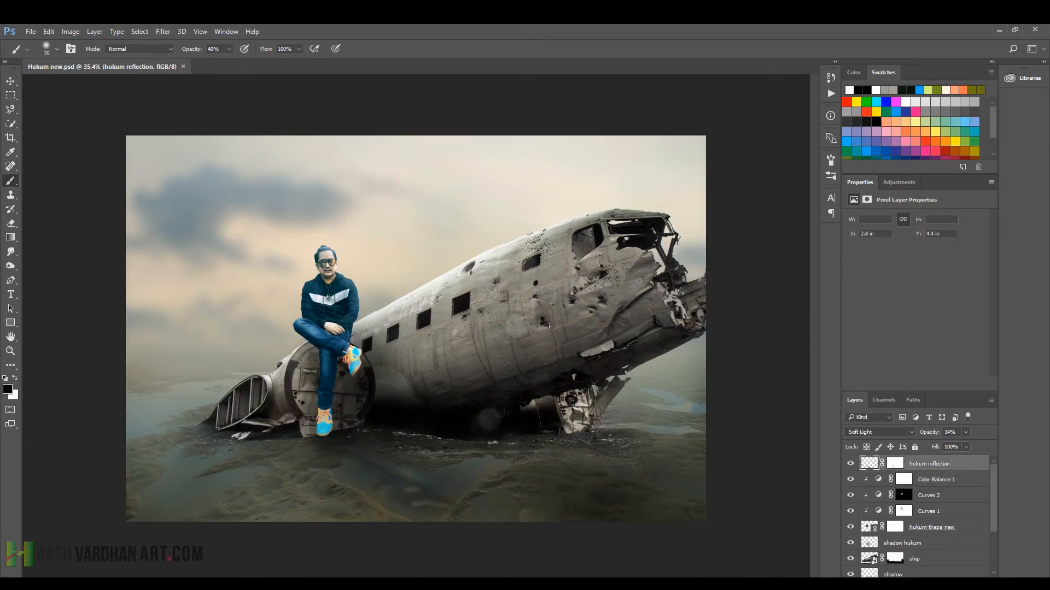
key("ctrl+shift+alt+n")
left_click(879, 432)
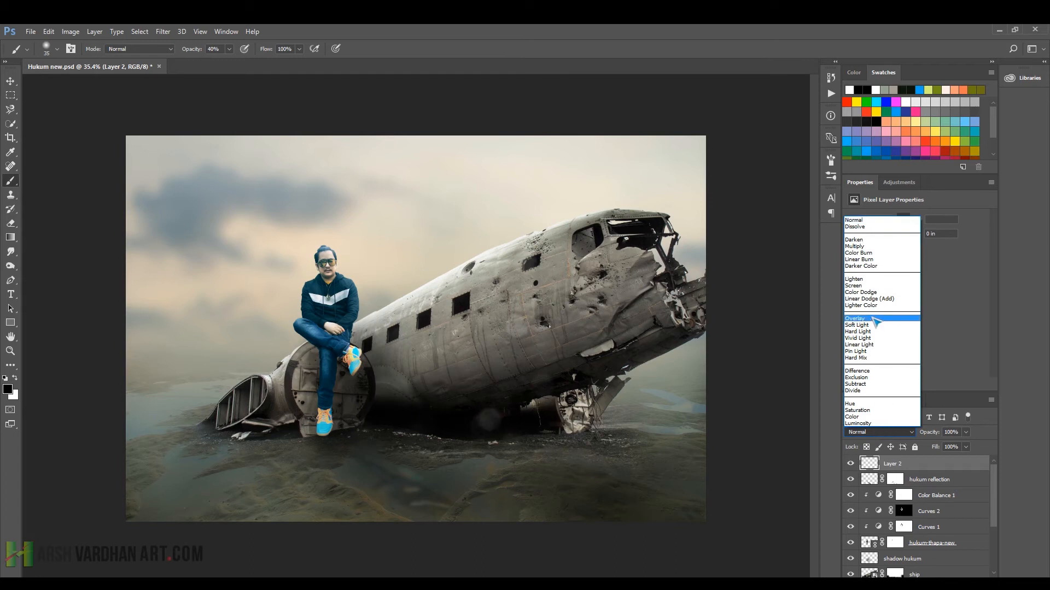
left_click(874, 319)
double_click(890, 464)
type("light")
key("Return")
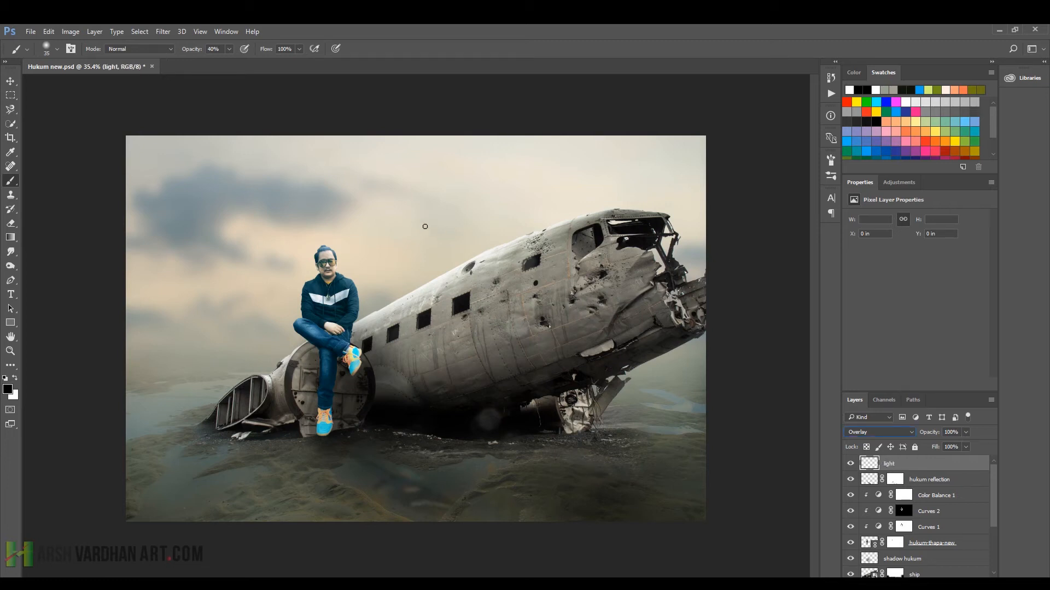
- Paint a light orange glow in the sky behind the fuselage using a soft round brush of 1000 px at 100% opacity
right_click(391, 264)
left_click(414, 323)
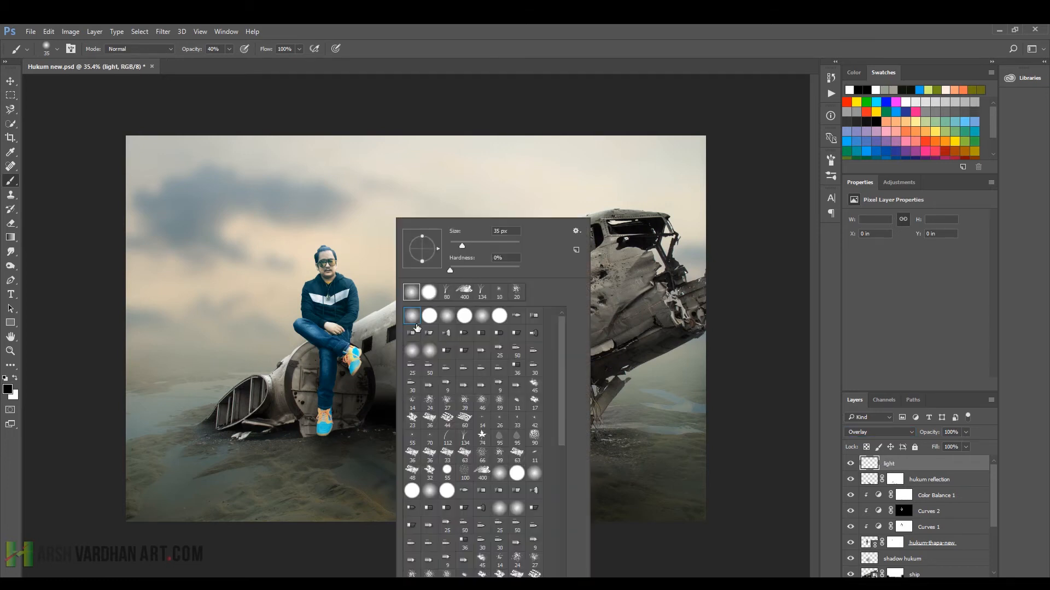
left_click(444, 53)
left_click(230, 49)
left_click_drag(233, 65, 295, 66)
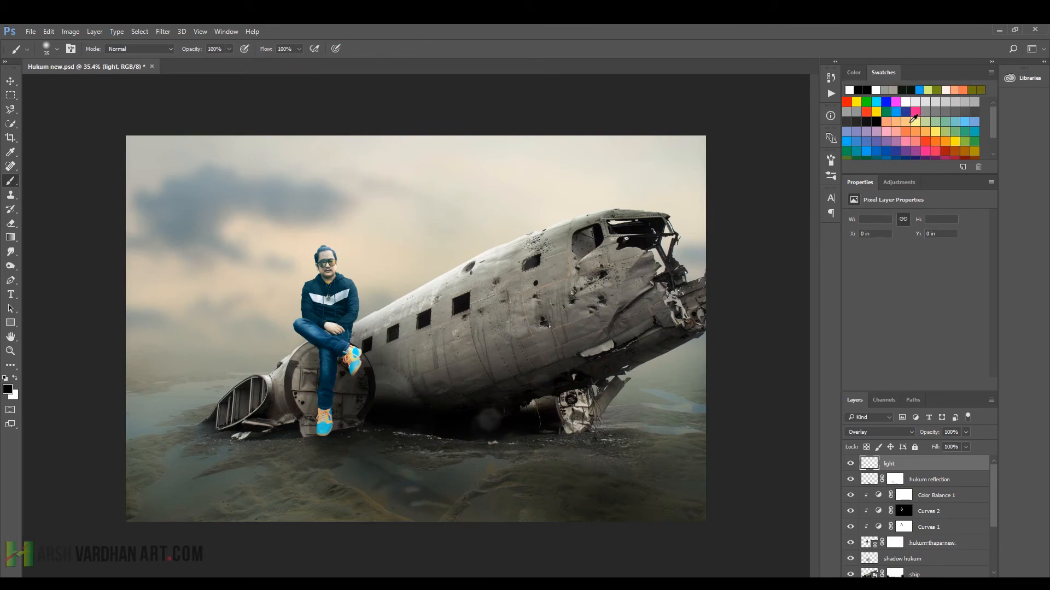
left_click(886, 122)
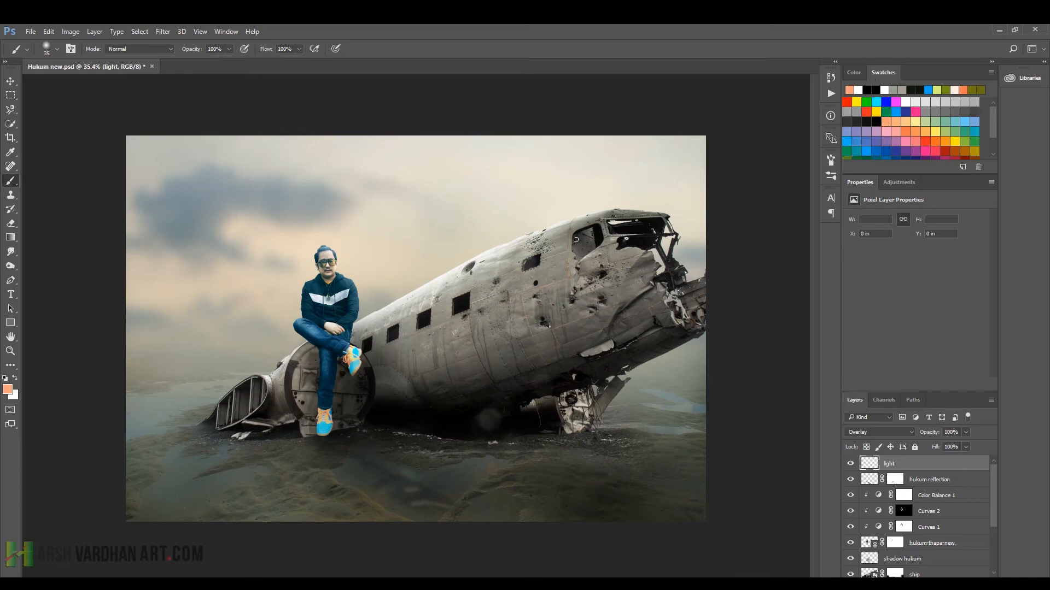
key("bracketright")
key("bracketright")
key("bracketright")
key("bracketright")
key("bracketright")
key("bracketright")
key("bracketright")
key("bracketright")
key("bracketright")
key("bracketright")
key("bracketright")
key("bracketright")
key("bracketright")
key("bracketright")
key("bracketright")
key("bracketright")
key("bracketright")
key("bracketright")
key("bracketright")
key("bracketright")
key("bracketleft")
key("bracketleft")
key("bracketleft")
key("bracketleft")
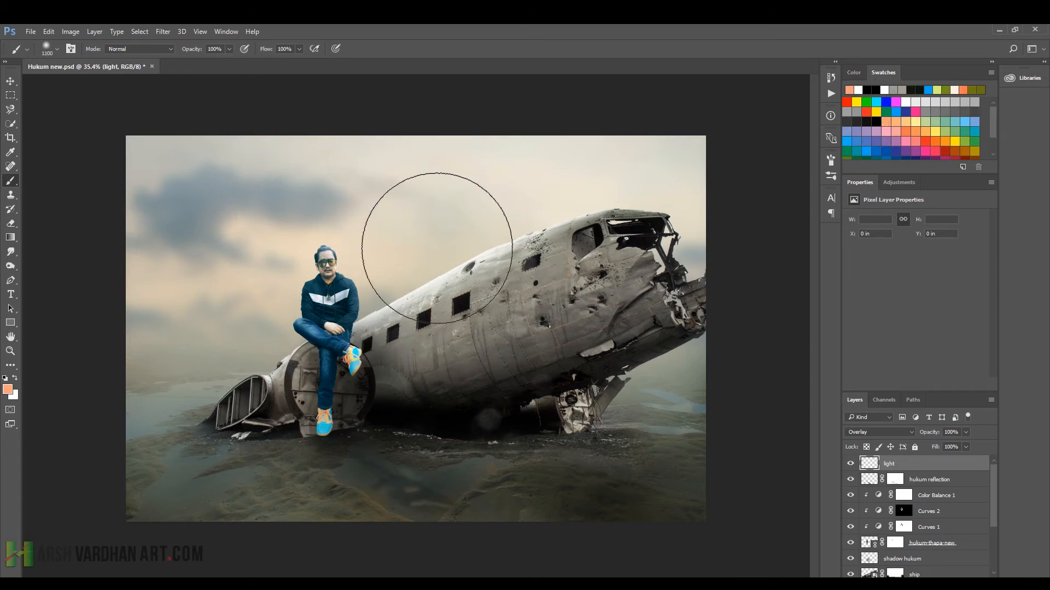
left_click(425, 249)
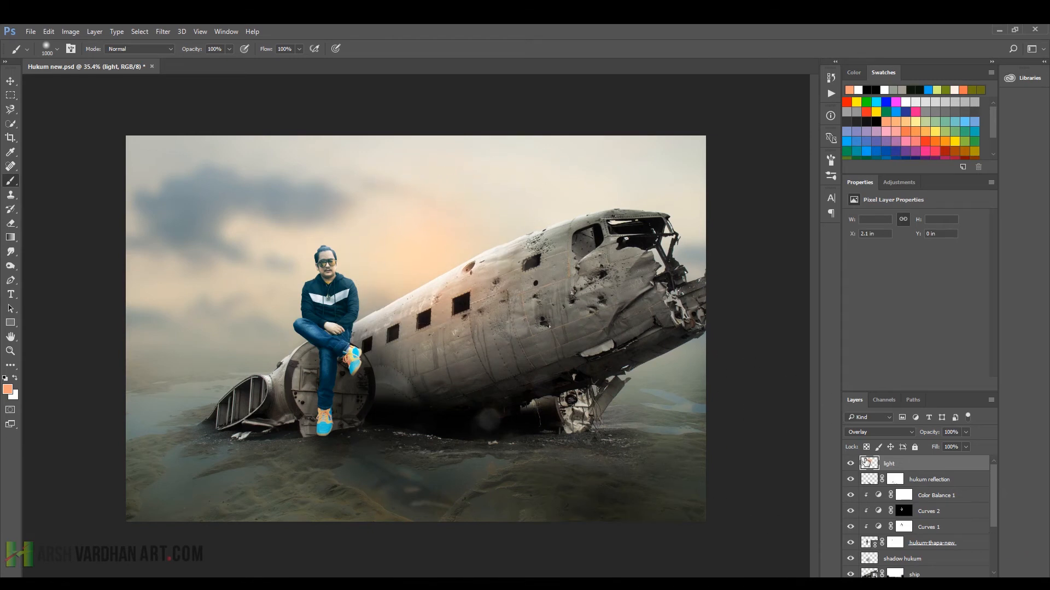
- Move the light layer below the airplane's shadow layer and toggle its visibility to compare the glow
left_click_drag(866, 465, 883, 548)
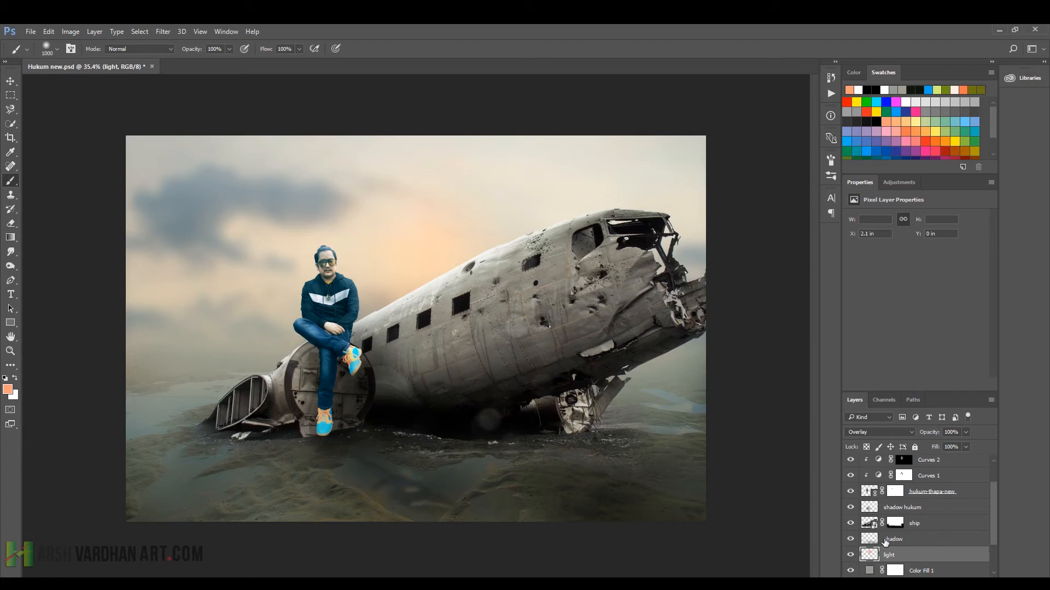
double_click(891, 541)
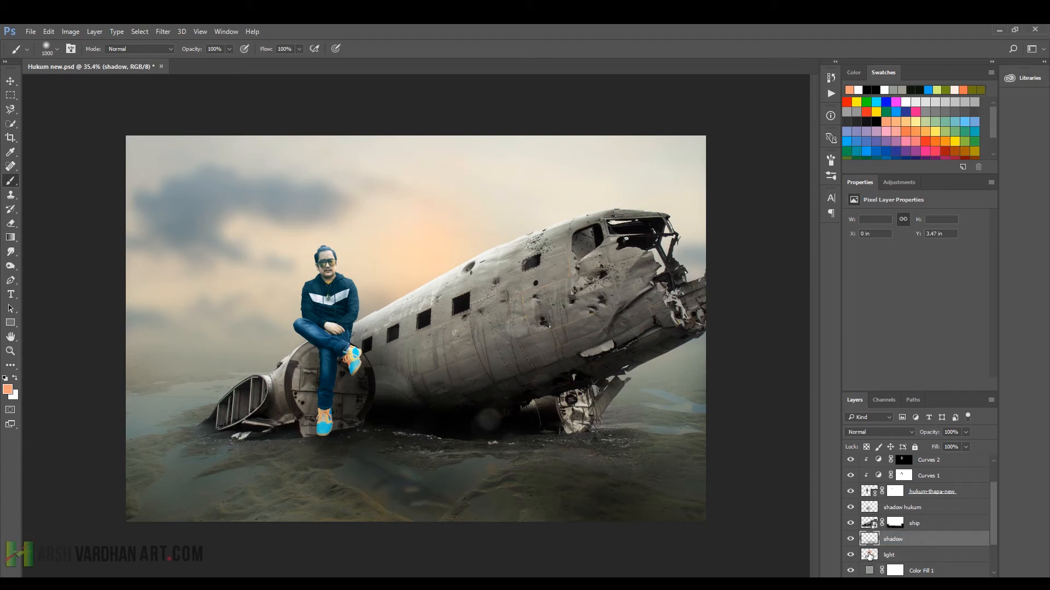
left_click(869, 555)
left_click(850, 556)
left_click(851, 556)
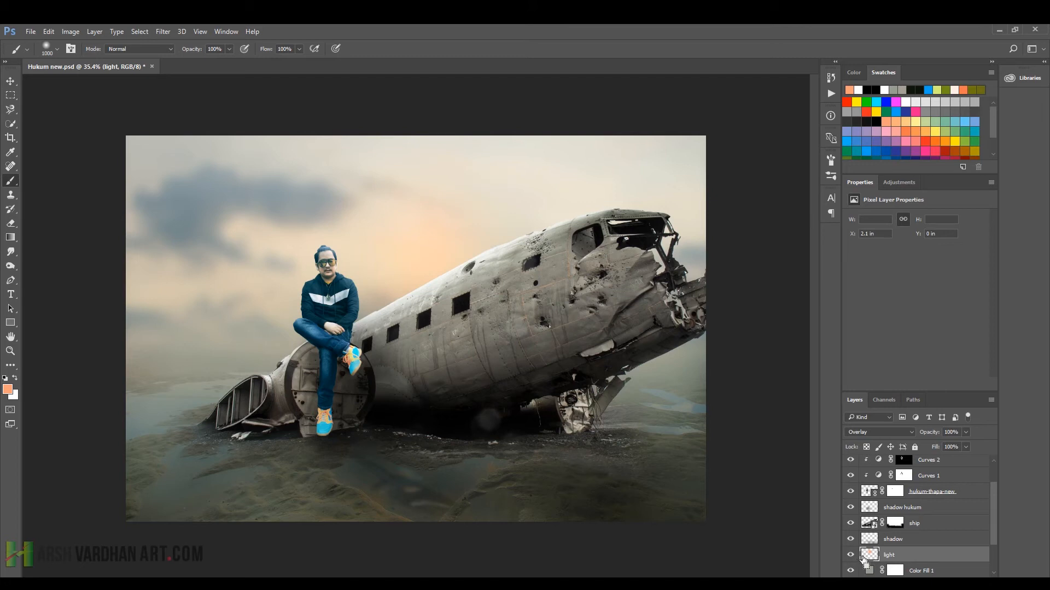
- Enlarge the orange glow and shift it upward in the sky with Free Transform, and make white the brush colour
key("ctrl+t")
left_click_drag(583, 407, 677, 431)
mouse_move(550, 341)
left_mouse_down()
mouse_move(558, 283)
mouse_move(547, 316)
left_mouse_up()
key("Return")
key("b")
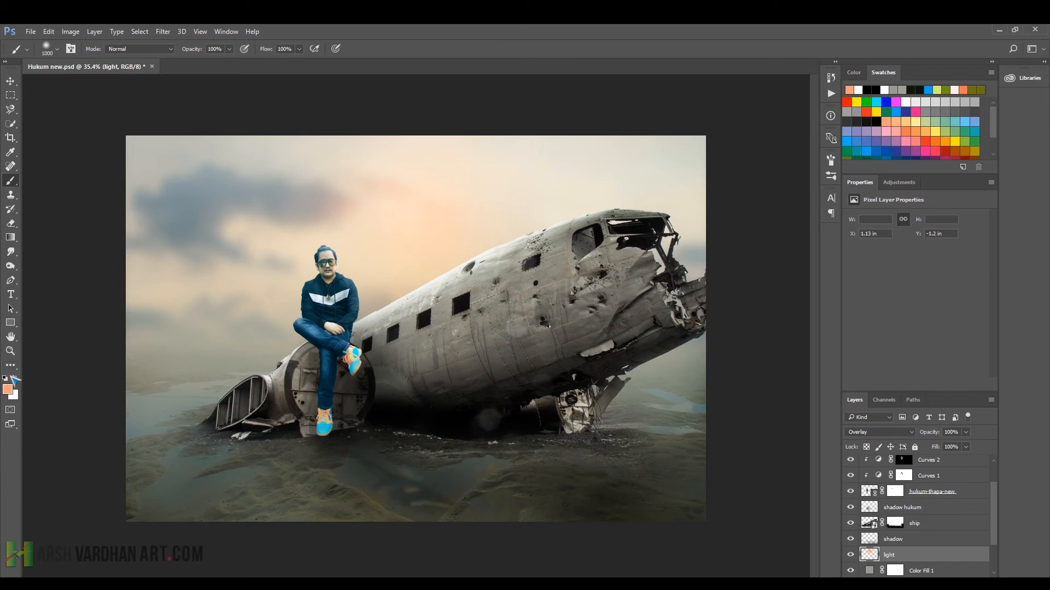
left_click(15, 378)
- Try a white glow at 100% brush opacity over the orange light, comparing with the layer hidden, and undo it
left_click_drag(430, 220, 404, 239)
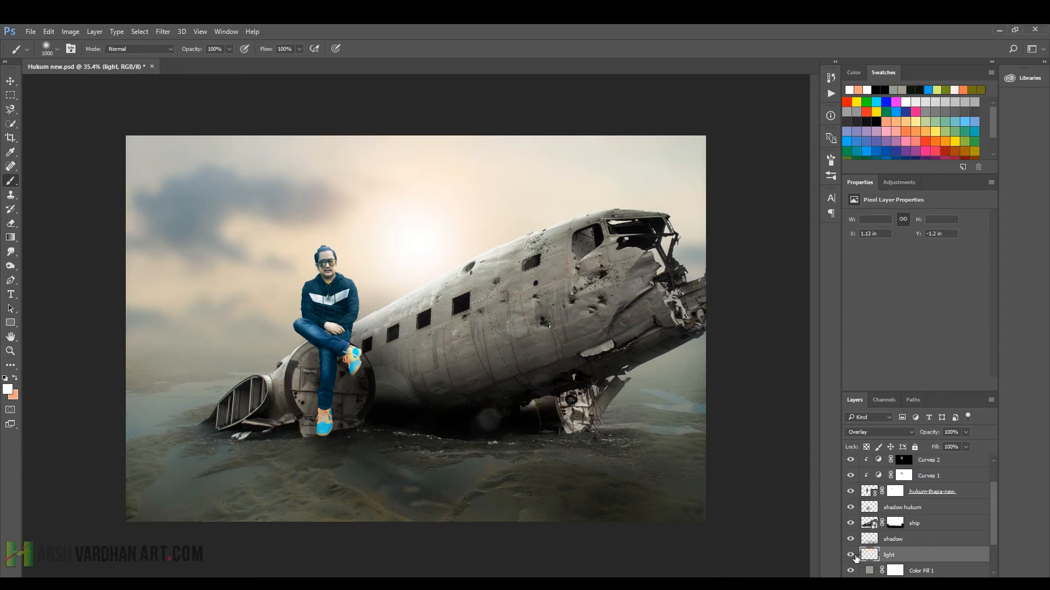
left_click(850, 555)
left_click(851, 555)
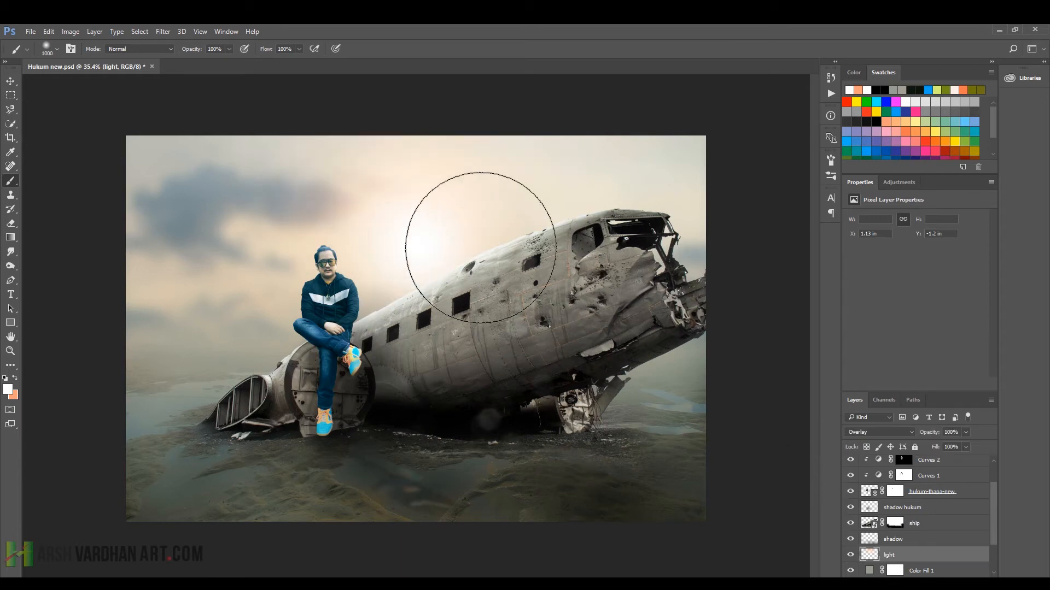
key("ctrl+z")
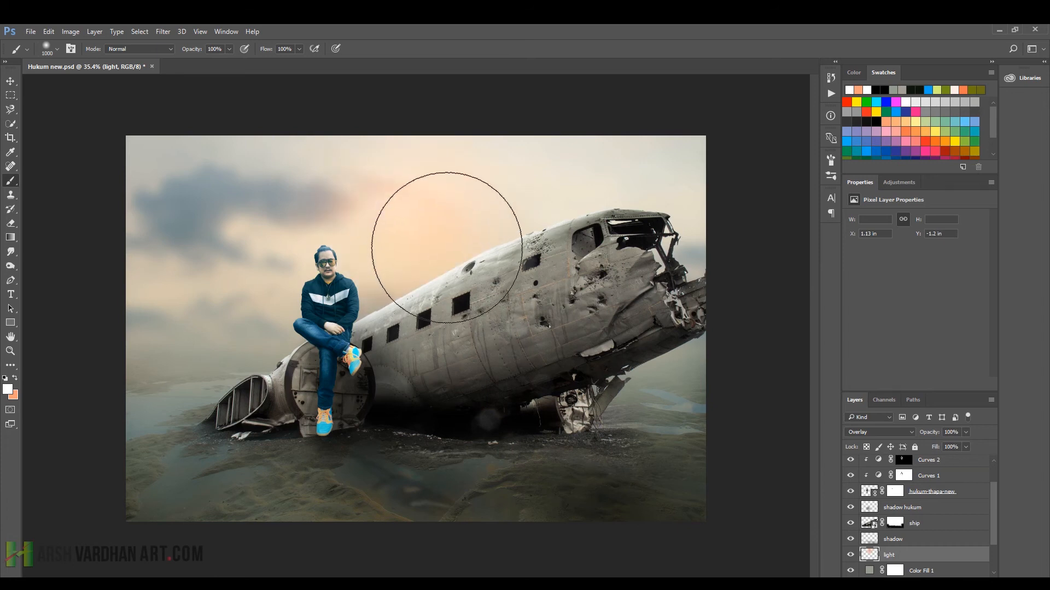
- Paint soft white light at 20% brush opacity in the sky above the fuselage and pick the light orange swatch
key("2")
left_click(476, 222)
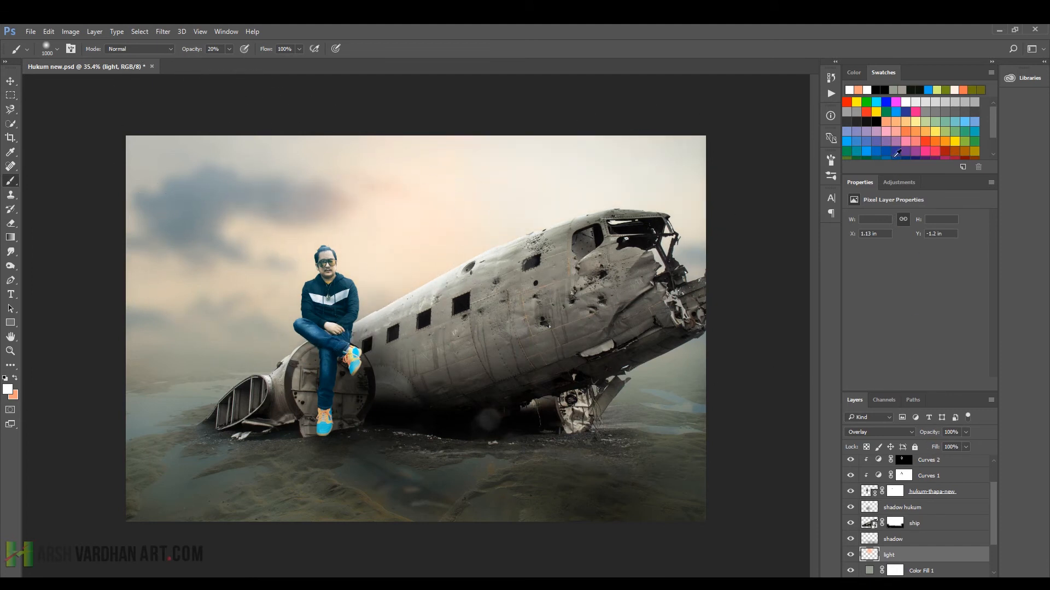
left_click(893, 122)
left_click_drag(580, 327, 567, 326)
- Add a new layer above the light layer and name it fog
scroll(931, 514, "up", 2)
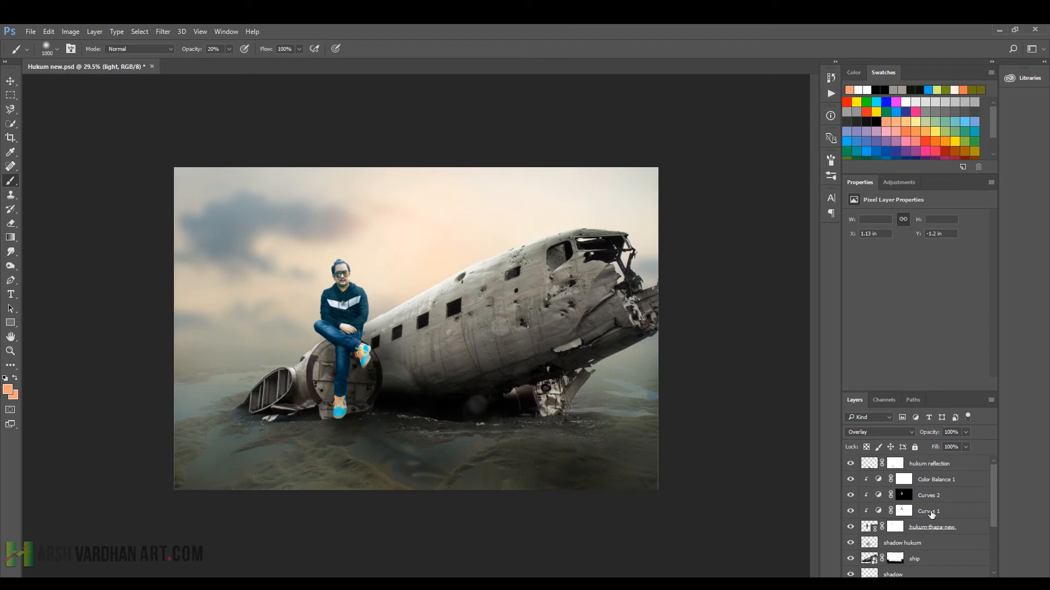
scroll(932, 473, "down", 2)
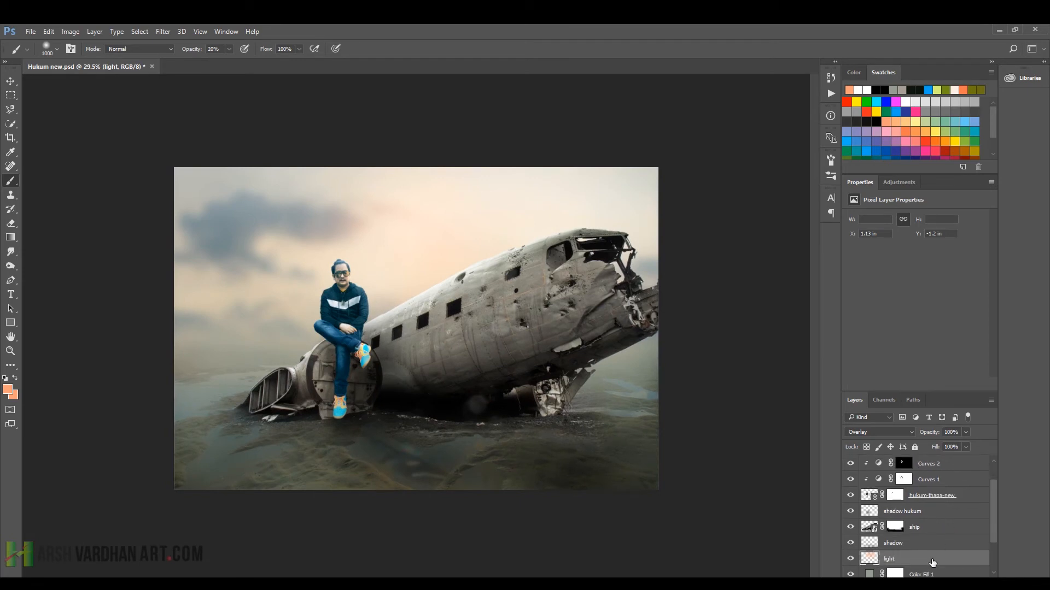
key("ctrl+shift+alt+n")
double_click(898, 559)
type("fog")
key("Return")
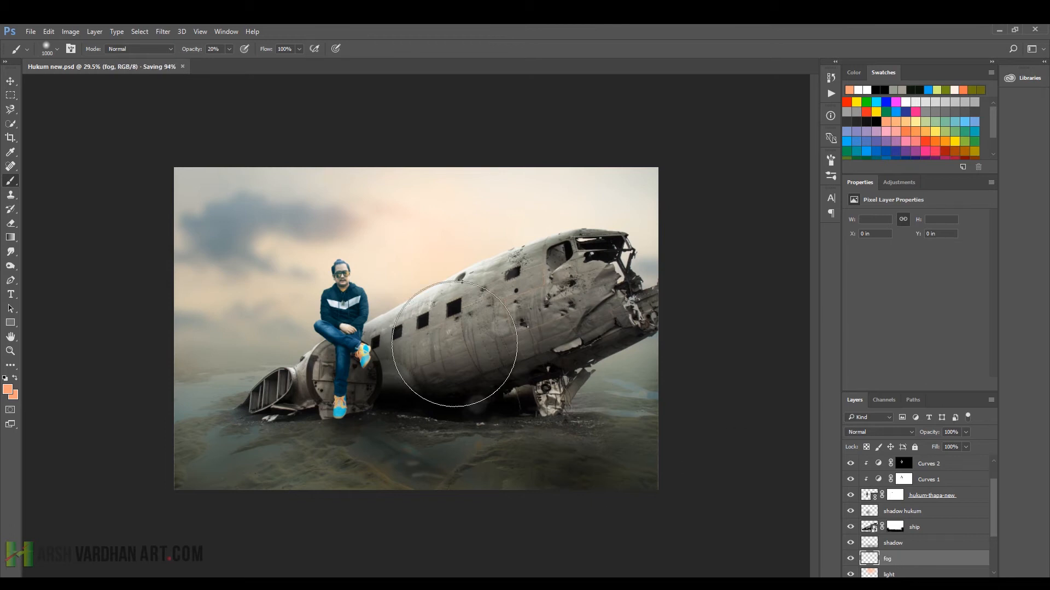
- Paint white fog along the horizon beside the airplane's tail using the 400 px cloud-textured brush at 10% flow
right_click(456, 344)
left_click(522, 296)
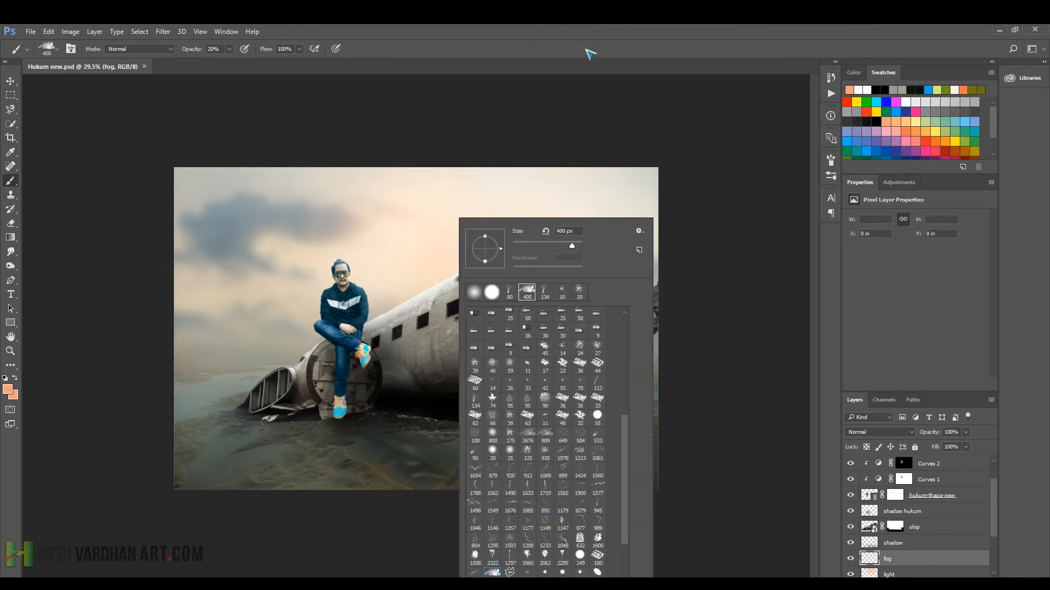
left_click(589, 53)
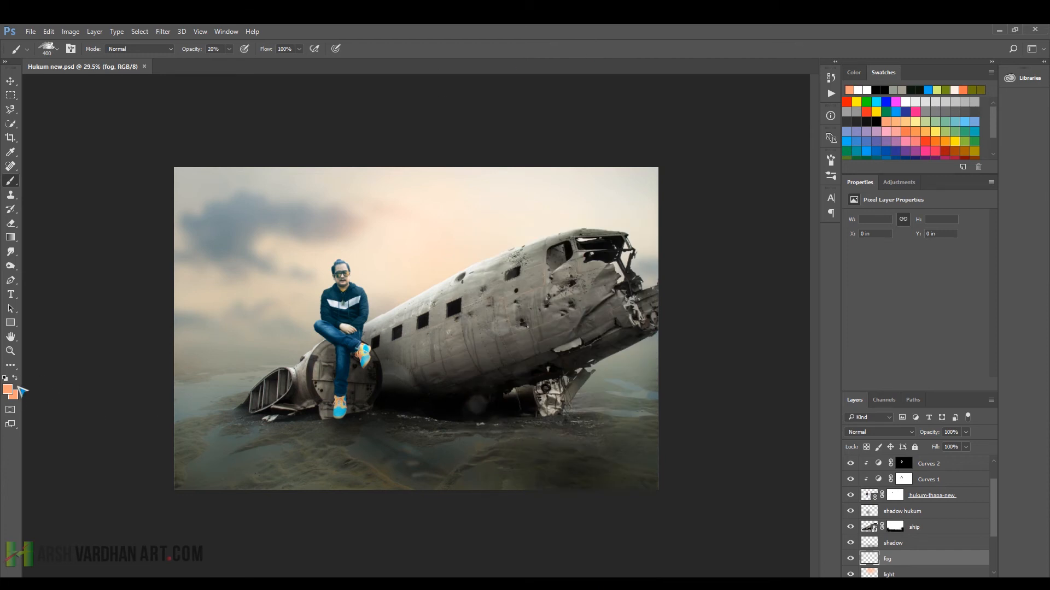
key("d")
key("x")
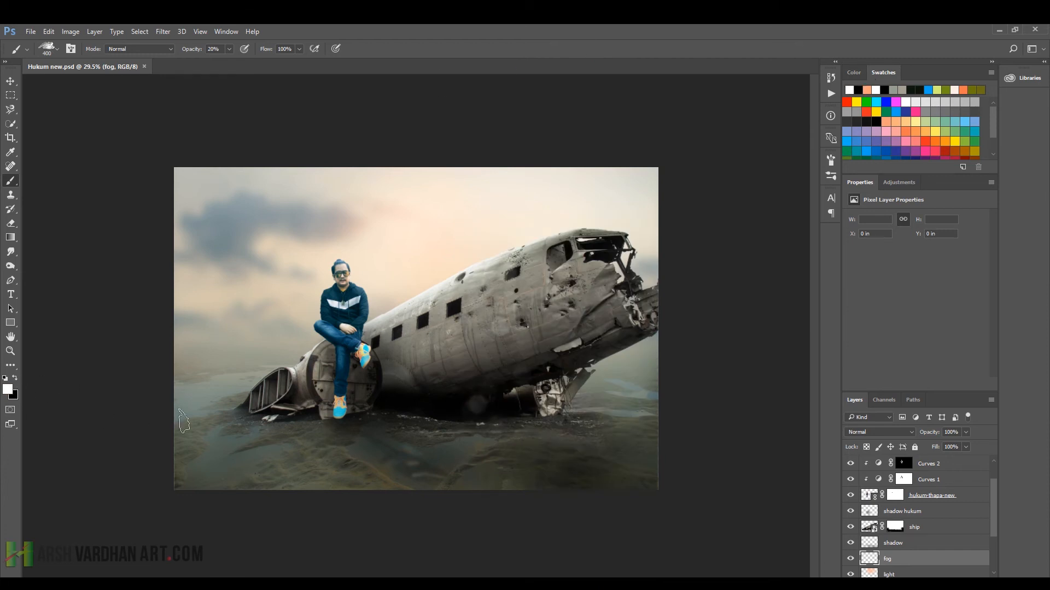
left_click(191, 425)
key("ctrl+z")
key("shift+1")
mouse_move(230, 424)
left_mouse_down()
mouse_move(204, 434)
mouse_move(367, 447)
mouse_move(203, 387)
mouse_move(246, 360)
mouse_move(220, 346)
mouse_move(251, 355)
mouse_move(209, 374)
mouse_move(235, 358)
mouse_move(247, 377)
mouse_move(254, 348)
mouse_move(228, 351)
mouse_move(240, 367)
mouse_move(280, 366)
left_mouse_up()
- Build up more fog along the horizon on both sides of the airplane with a 175 px brush at 40% opacity
key("4")
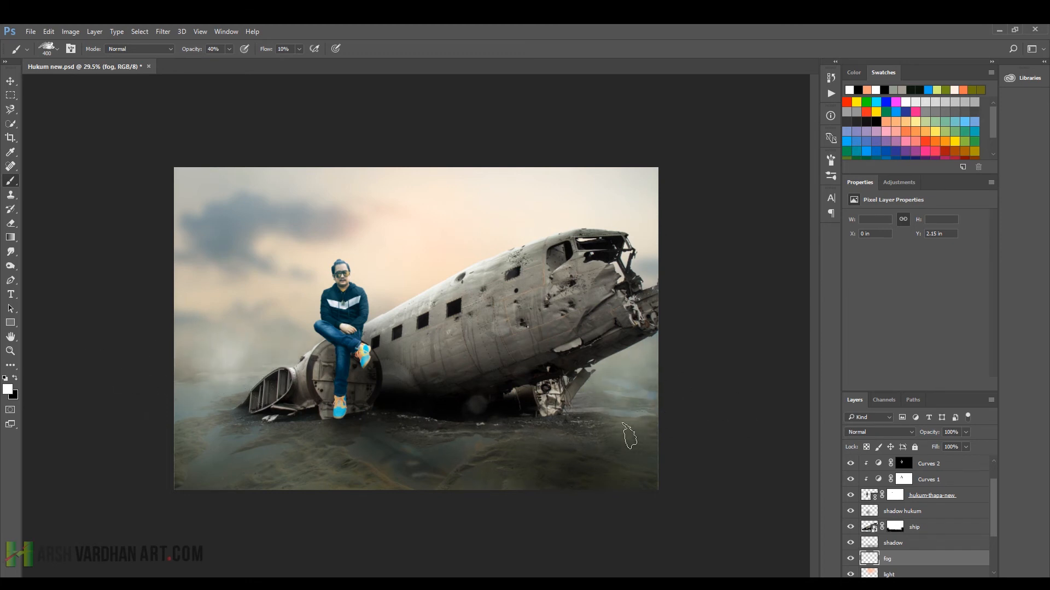
key("bracketleft")
key("bracketleft")
key("bracketleft")
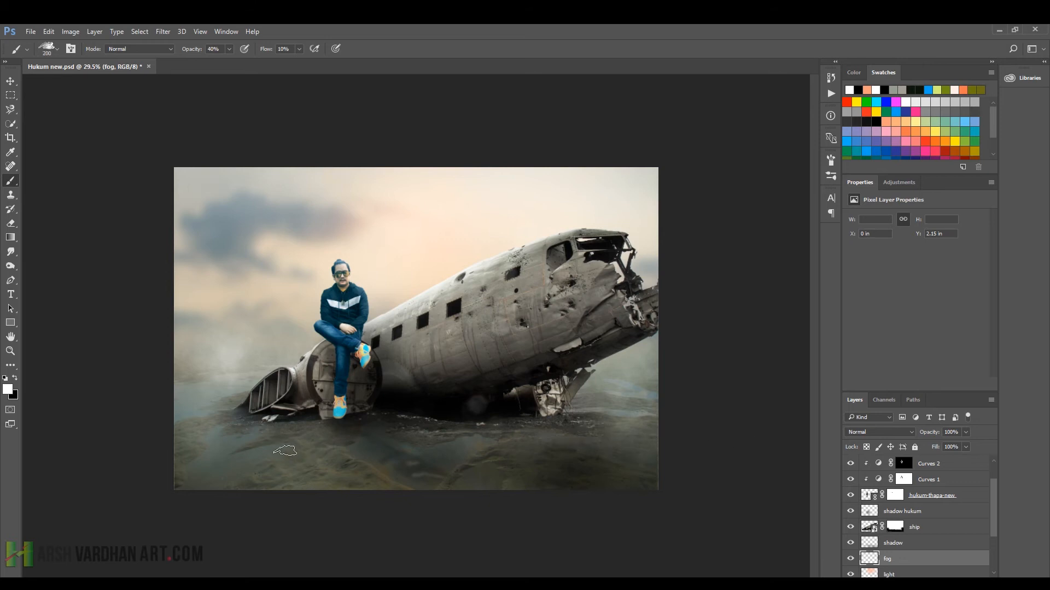
key("bracketleft")
mouse_move(270, 331)
left_mouse_down()
mouse_move(253, 323)
mouse_move(391, 284)
mouse_move(396, 299)
mouse_move(371, 317)
mouse_move(274, 304)
mouse_move(282, 329)
mouse_move(497, 277)
mouse_move(706, 380)
left_mouse_up()
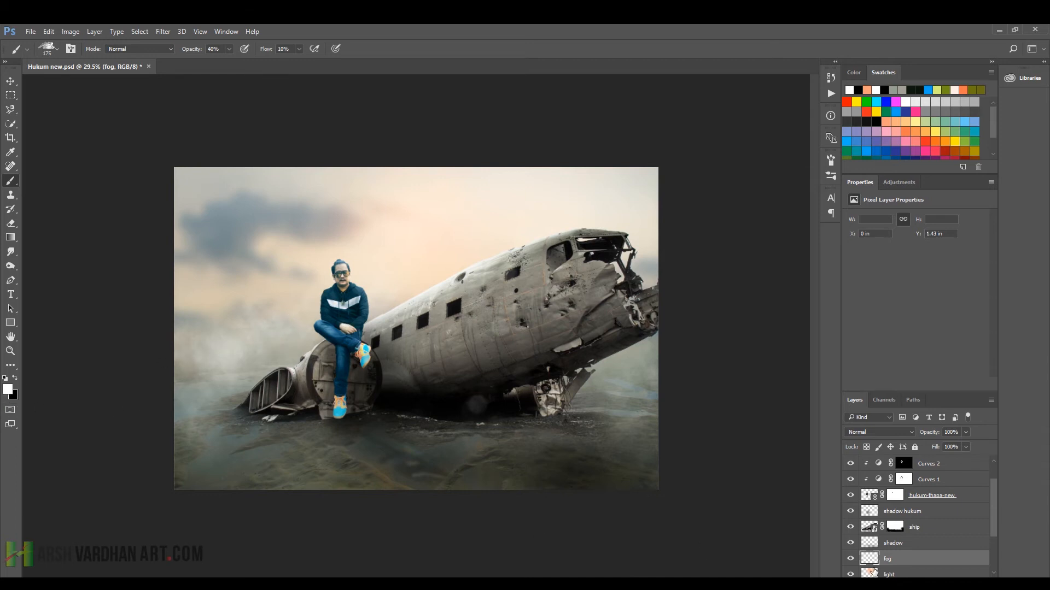
- Darken the hull around the man's lower leg on his shadow layer using a soft black 175 px brush at 12% opacity
left_click(896, 513)
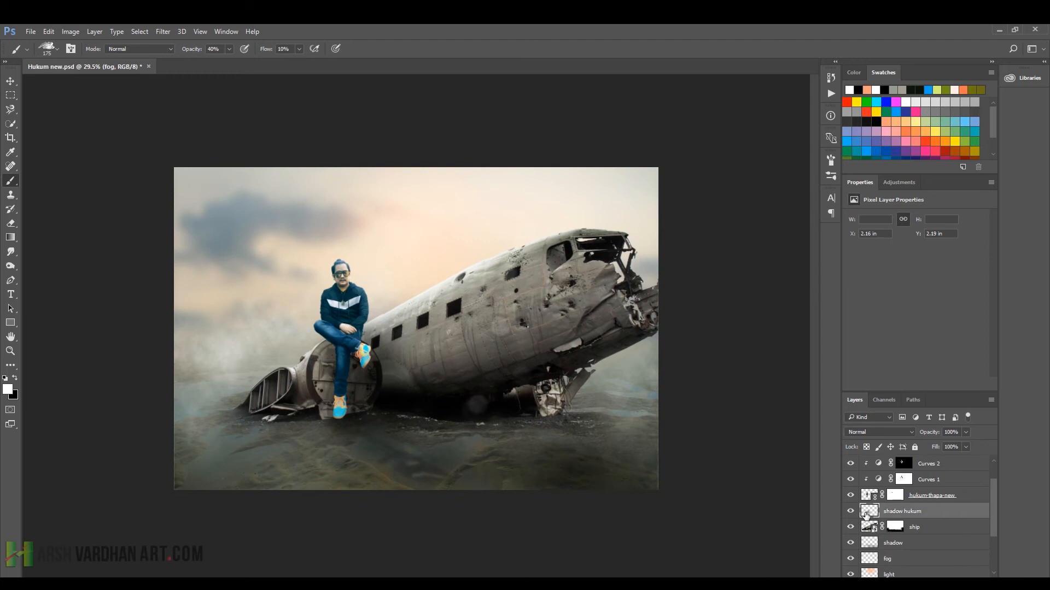
left_click(851, 511)
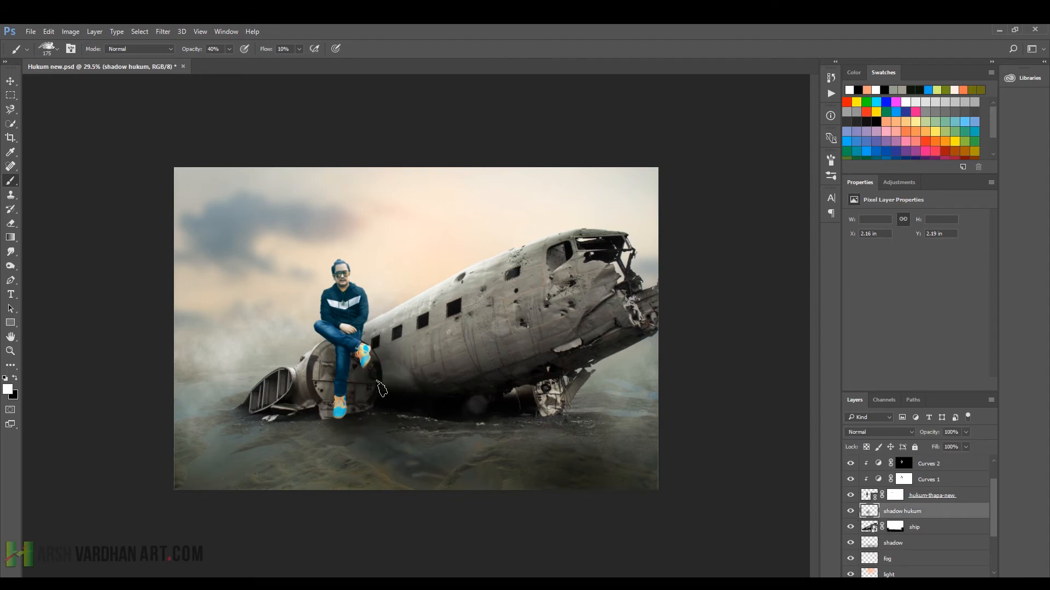
right_click(382, 344)
left_click(441, 294)
left_click(457, 173)
key("1")
key("2")
key("x")
mouse_move(331, 373)
left_mouse_down()
mouse_move(329, 401)
mouse_move(319, 417)
mouse_move(328, 366)
mouse_move(309, 416)
mouse_move(316, 365)
mouse_move(311, 400)
mouse_move(319, 377)
left_mouse_up()
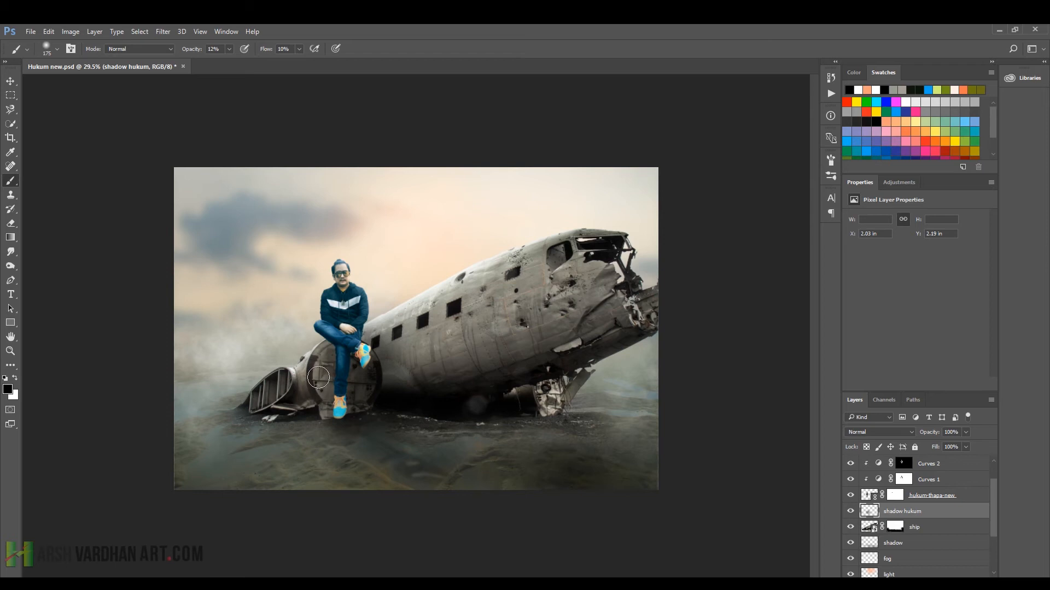
- Deepen the shadow around the man's leg on the shadow hukum layer with the soft black brush at 100% opacity
mouse_move(229, 49)
left_mouse_down()
mouse_move(255, 66)
mouse_move(409, 33)
left_mouse_up()
mouse_move(324, 355)
left_mouse_down()
mouse_move(305, 407)
mouse_move(331, 397)
mouse_move(311, 427)
mouse_move(327, 367)
mouse_move(304, 403)
mouse_move(310, 353)
mouse_move(312, 425)
mouse_move(319, 414)
mouse_move(245, 444)
mouse_move(273, 474)
mouse_move(316, 475)
mouse_move(280, 446)
mouse_move(259, 451)
left_mouse_up()
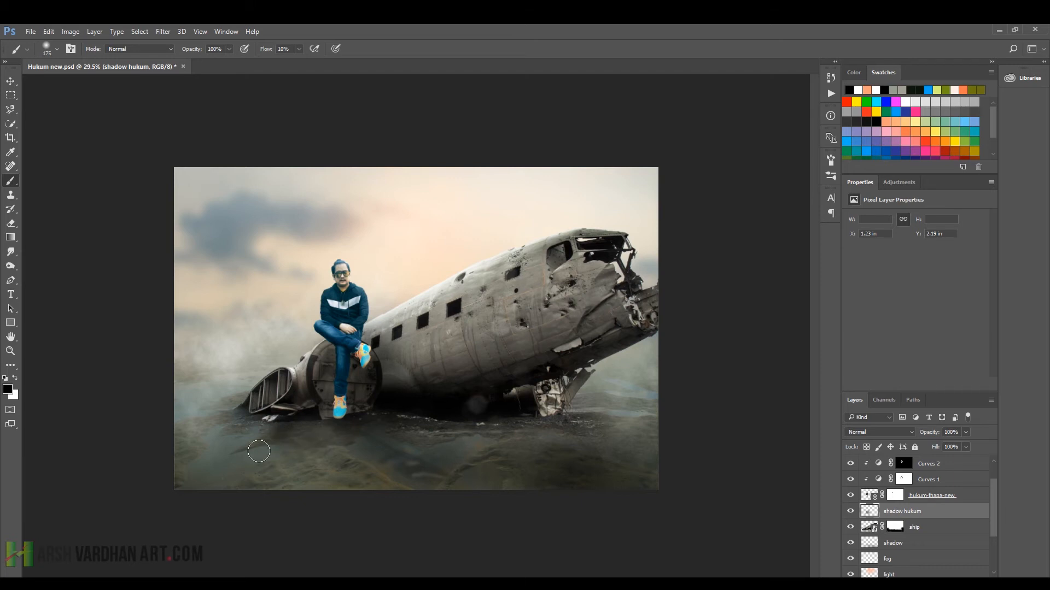
- Darken the foreground ground below the man and airplane with a soft black 600 px brush at 20% opacity, and save the document
key("bracketright")
key("bracketright")
key("bracketright")
key("bracketright")
key("bracketright")
key("bracketright")
key("2")
left_click_drag(330, 458, 148, 476)
left_click_drag(368, 445, 111, 512)
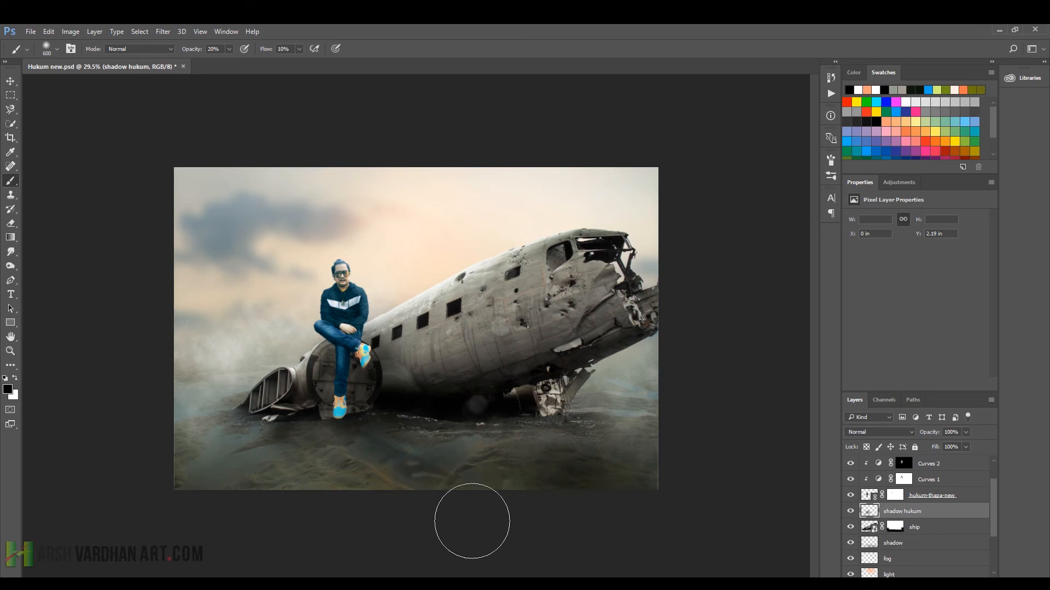
mouse_move(508, 468)
left_mouse_down()
mouse_move(497, 432)
mouse_move(600, 465)
mouse_move(564, 421)
mouse_move(487, 393)
mouse_move(402, 385)
mouse_move(427, 427)
mouse_move(409, 480)
left_mouse_up()
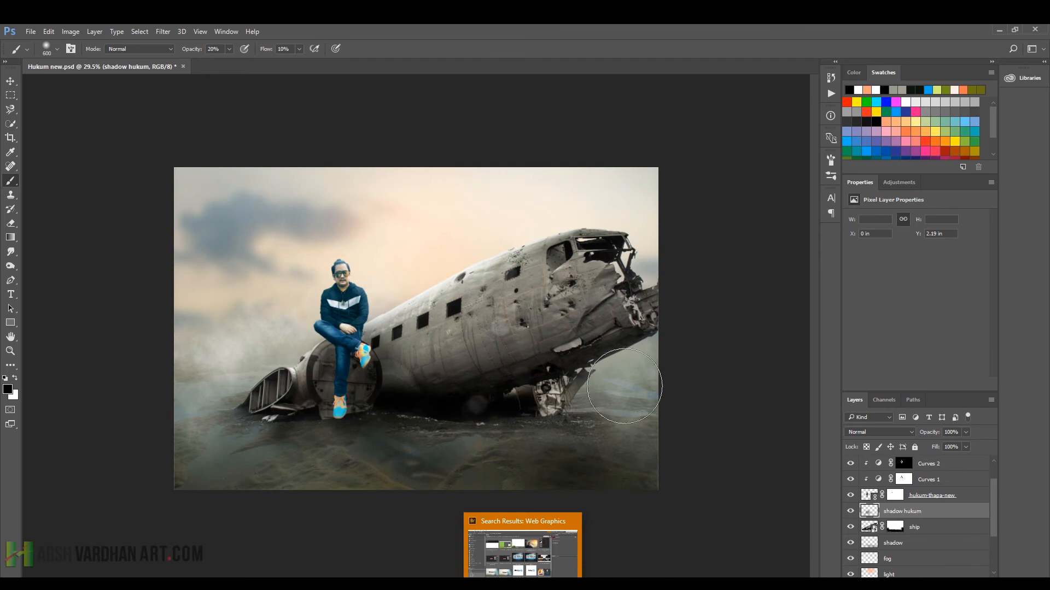
key("ctrl+s")
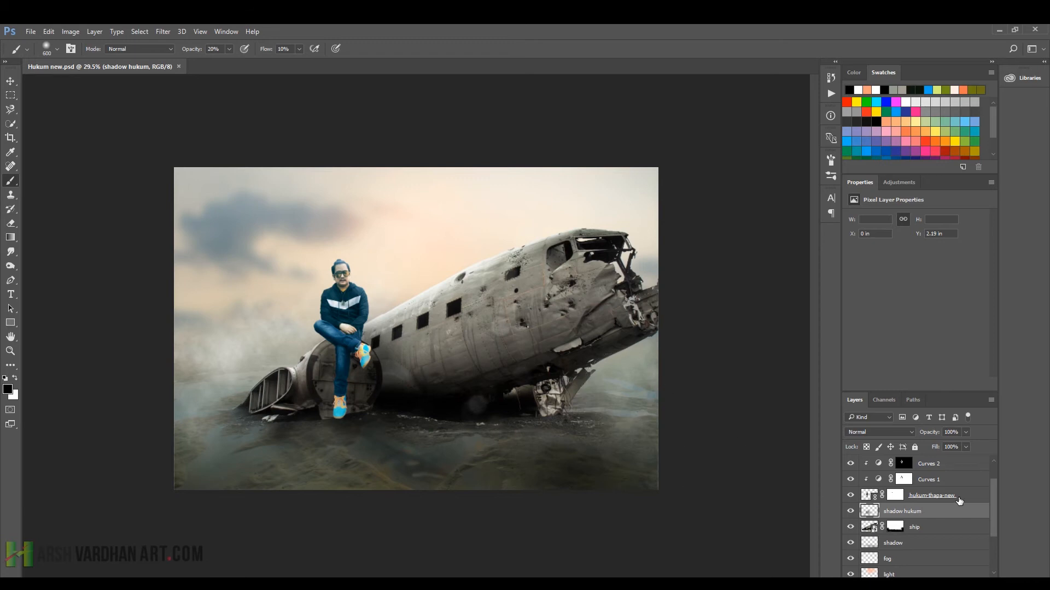
- Add a Gradient Map adjustment layer above the hukum reflection layer using the Violet, Orange preset
scroll(959, 502, "up", 2)
left_click(936, 464)
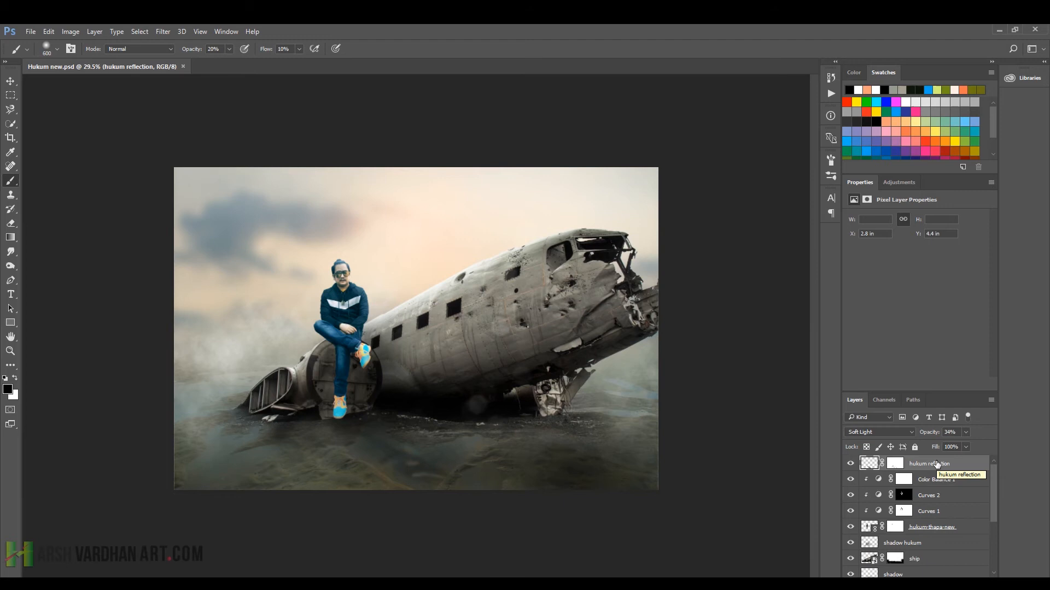
left_click(916, 584)
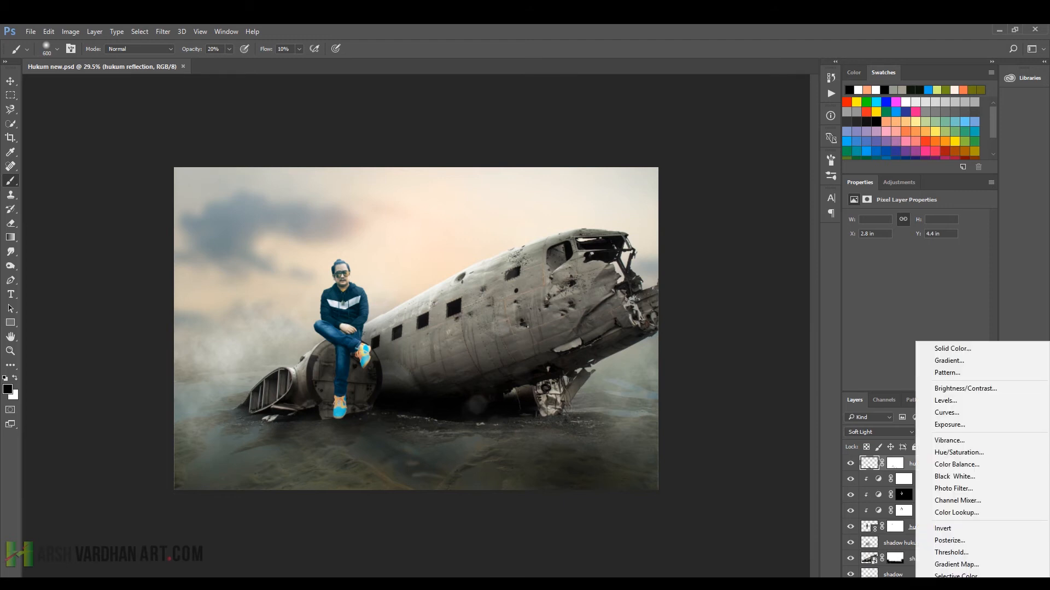
left_click(954, 564)
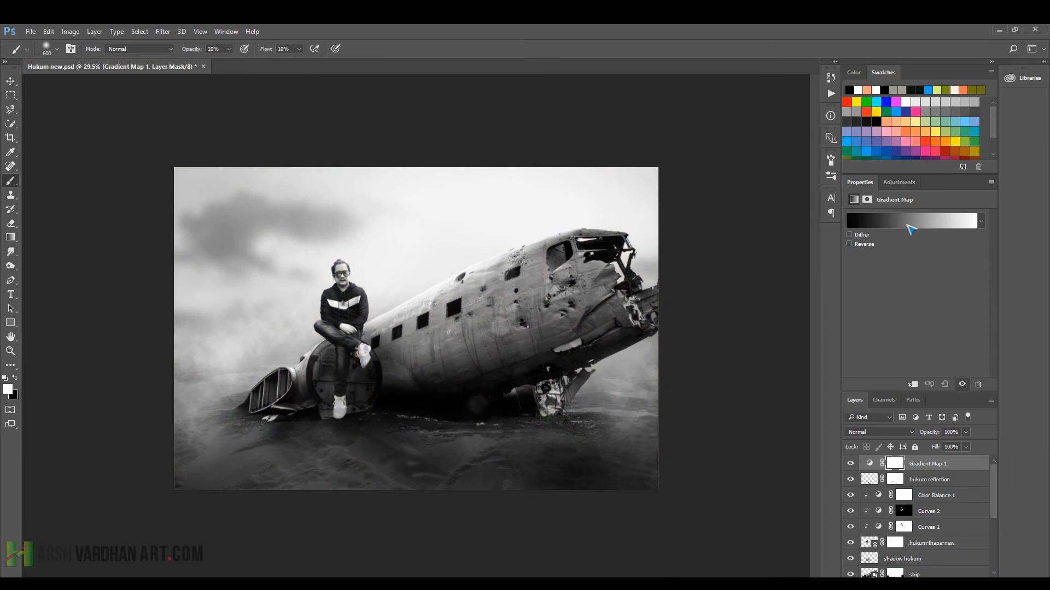
left_click(910, 229)
left_click(745, 178)
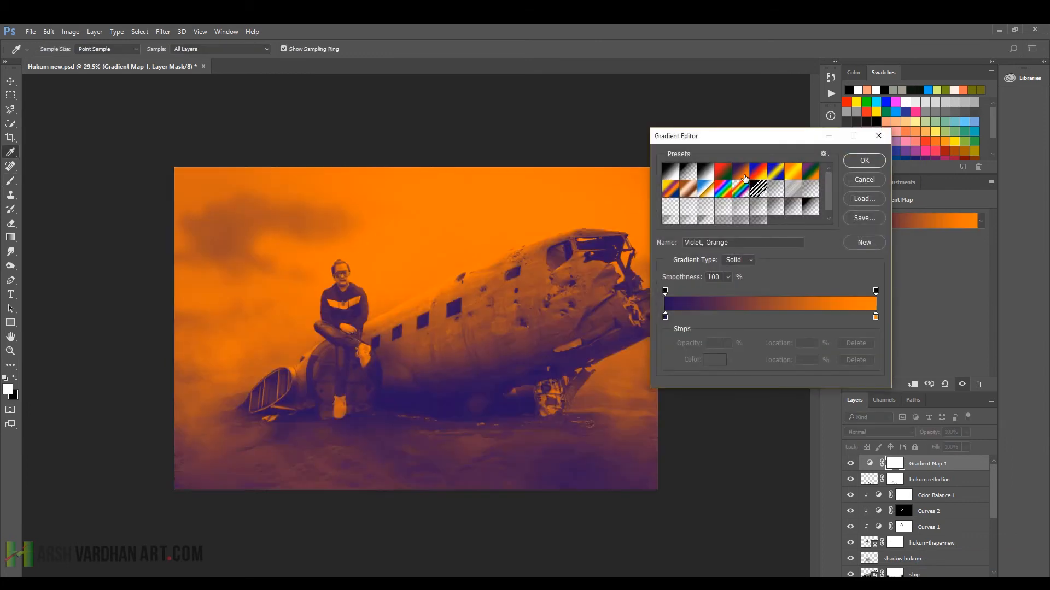
left_click(850, 164)
- Set the Gradient Map layer to Soft Light at 16% opacity and compare the image with and without it
left_click(907, 433)
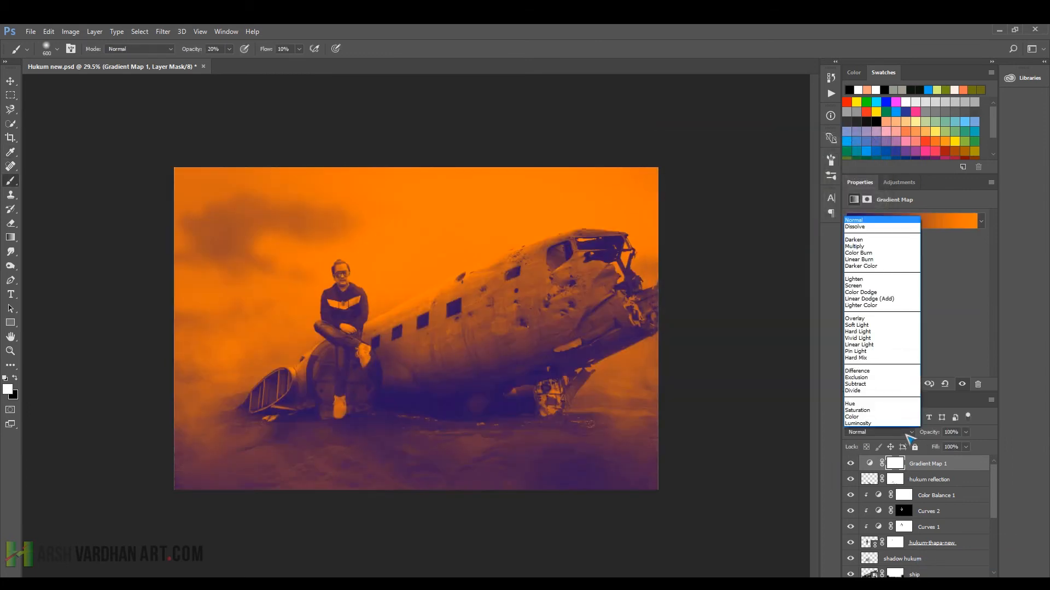
left_click(880, 332)
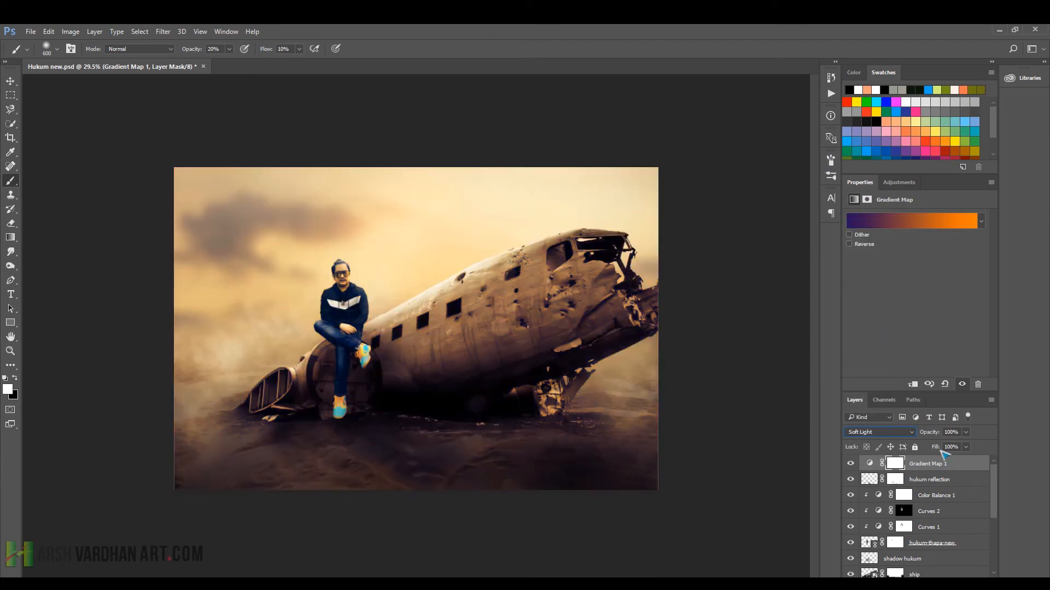
left_click_drag(966, 432, 924, 447)
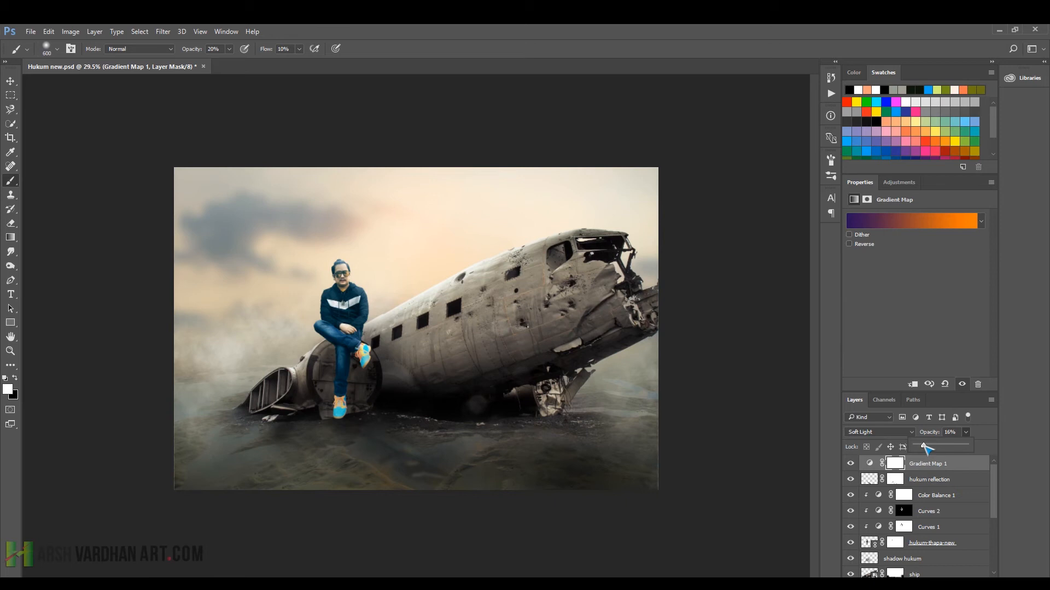
left_click(870, 464)
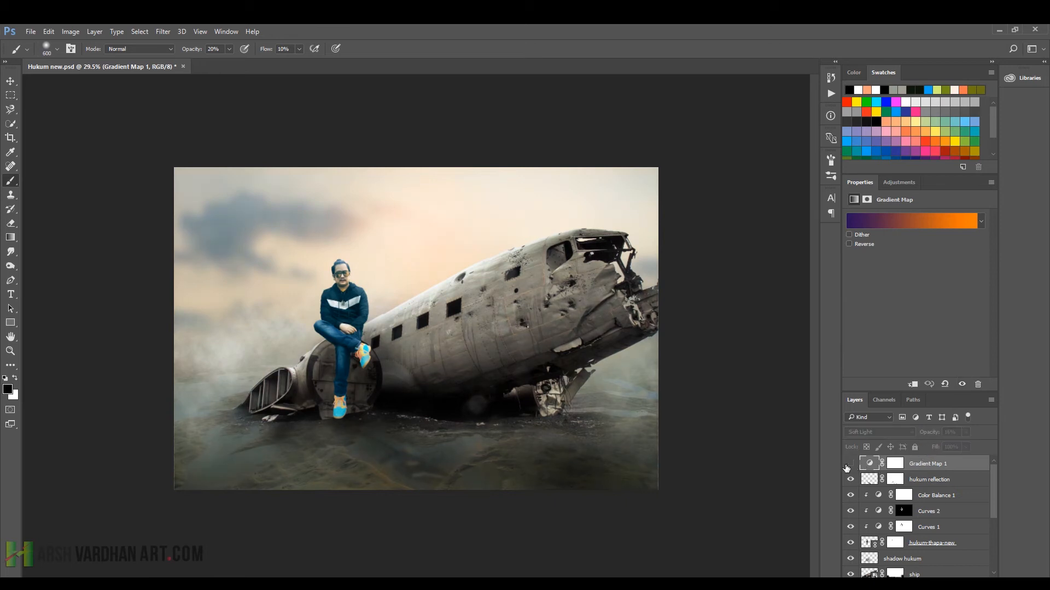
left_click(847, 466)
left_click(847, 465)
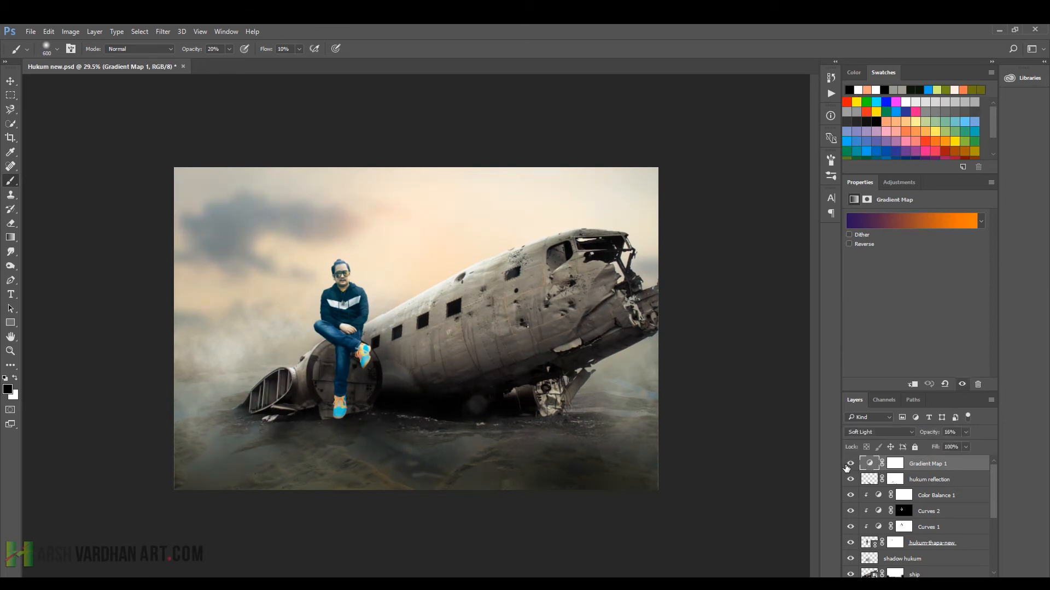
left_click(846, 465)
left_click(846, 466)
- Add a Photo Filter adjustment layer above the Gradient Map using the Green filter at 20% density
left_click(903, 182)
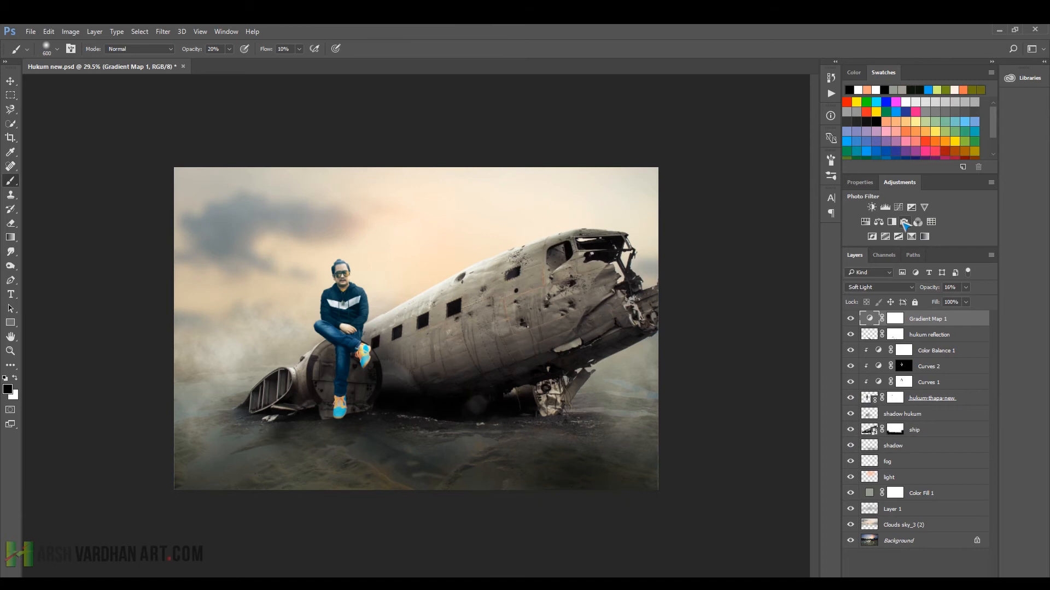
left_click(904, 223)
left_click(925, 218)
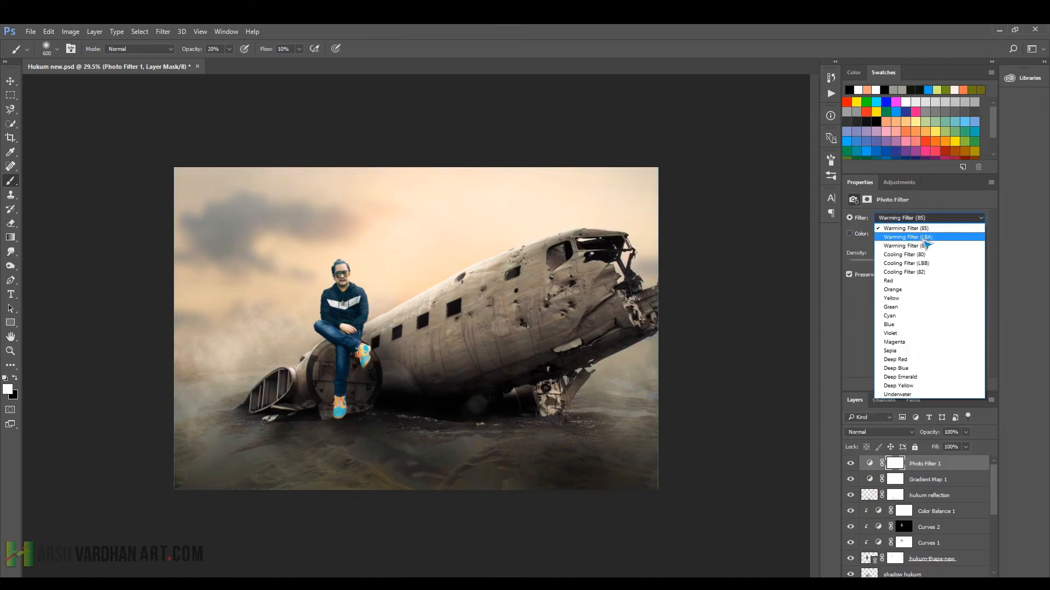
left_click(908, 309)
mouse_move(881, 264)
left_mouse_down()
mouse_move(894, 264)
mouse_move(874, 264)
mouse_move(884, 264)
left_mouse_up()
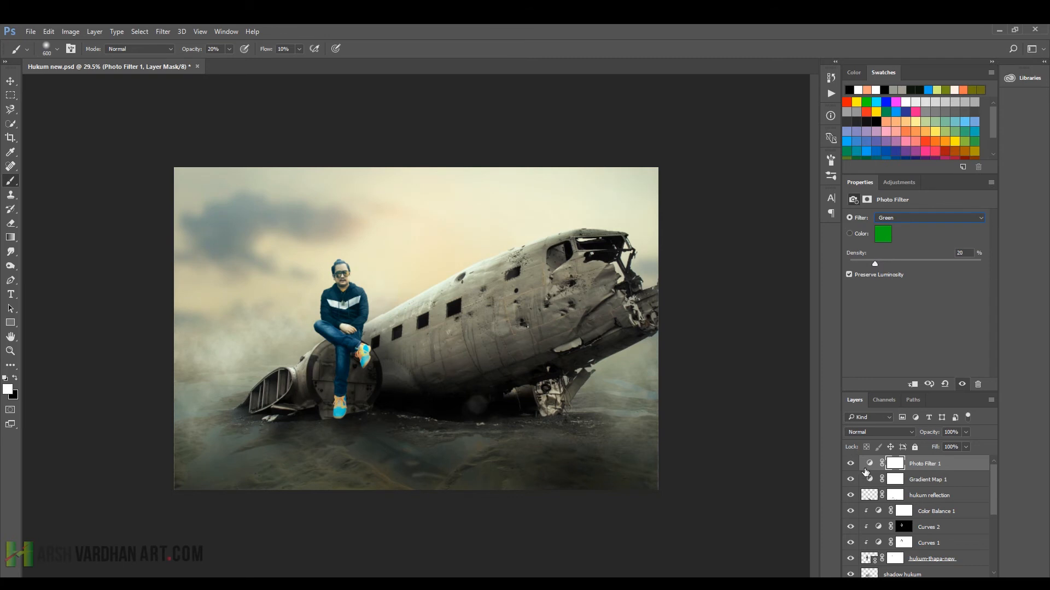
left_click(867, 466)
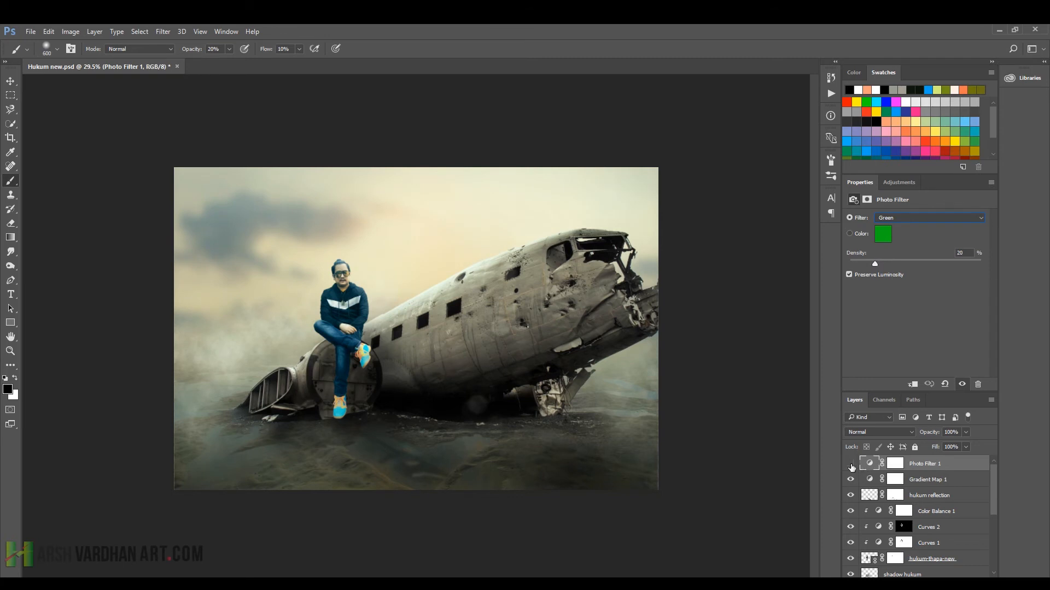
- Add a Curves layer on top, lifting the RGB black point to output 14, lowering the shadows and raising highlights from input 198 to output 208
left_click(900, 187)
left_click(905, 211)
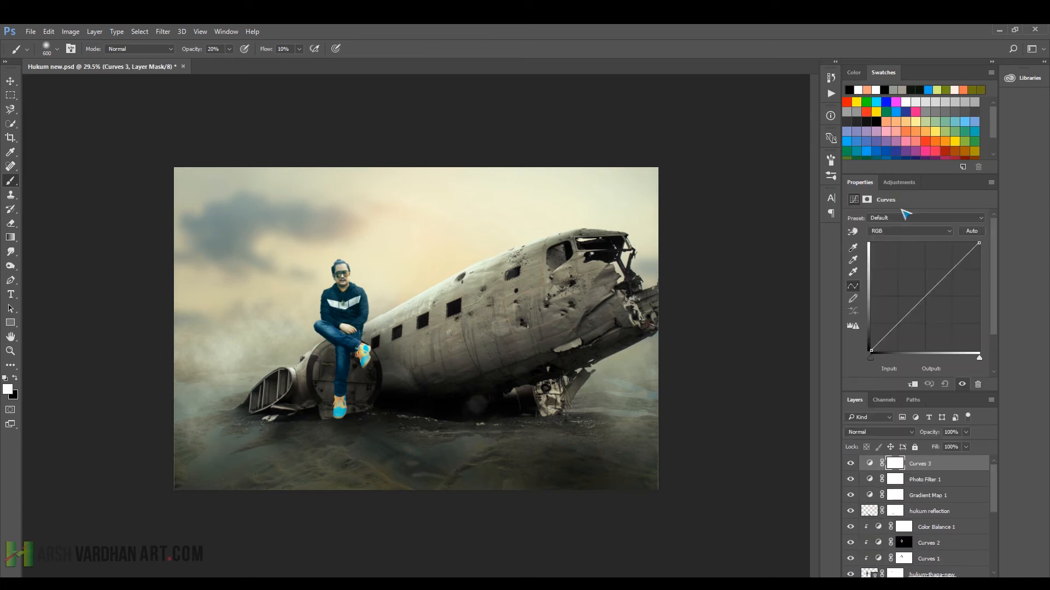
left_click(957, 262)
left_click_drag(905, 319, 905, 320)
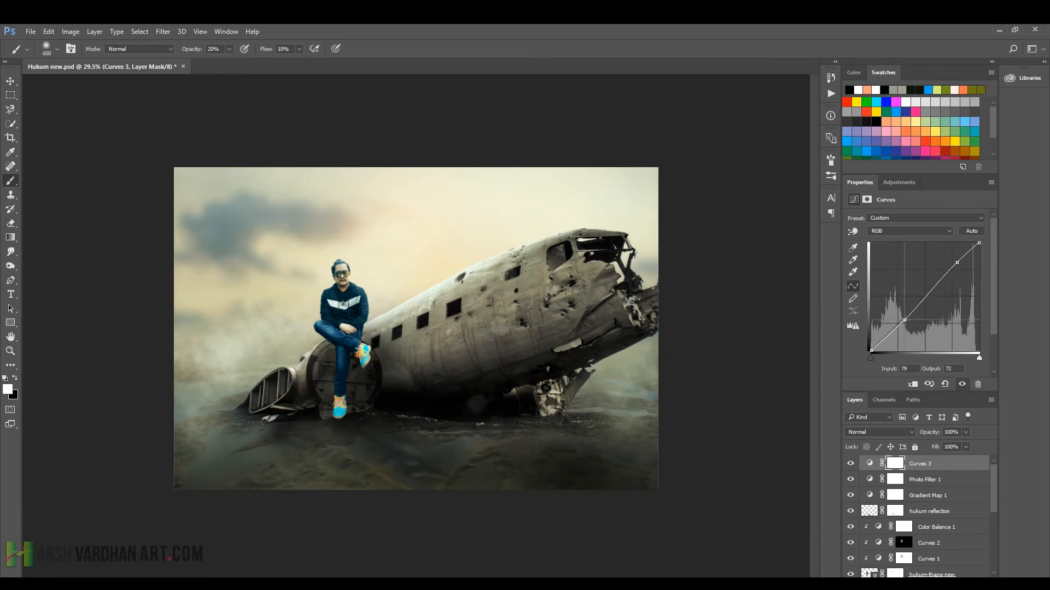
left_click_drag(871, 350, 871, 346)
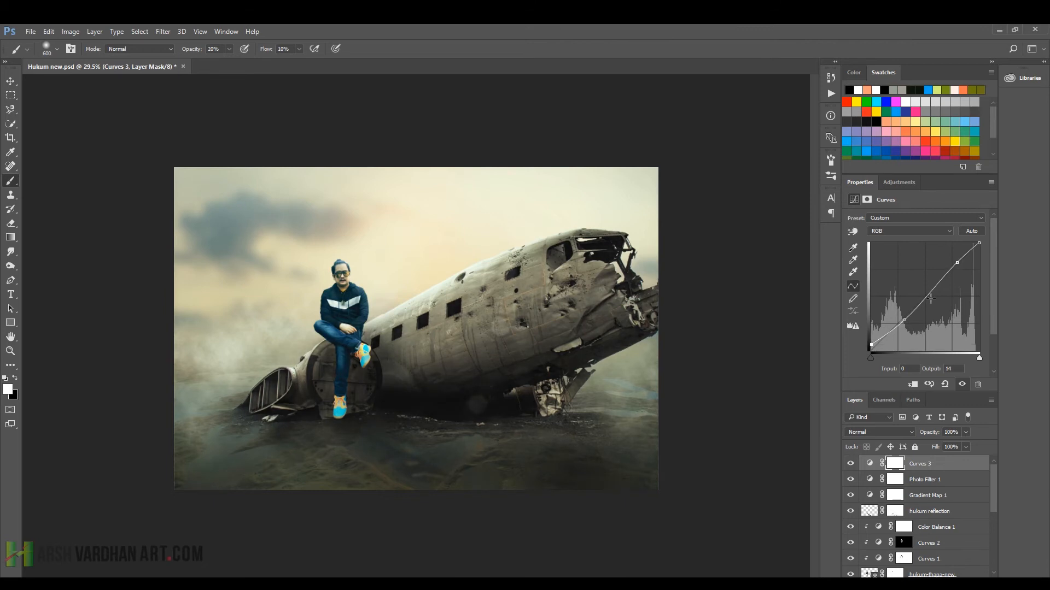
left_click_drag(903, 321, 903, 320)
left_click_drag(958, 262, 954, 262)
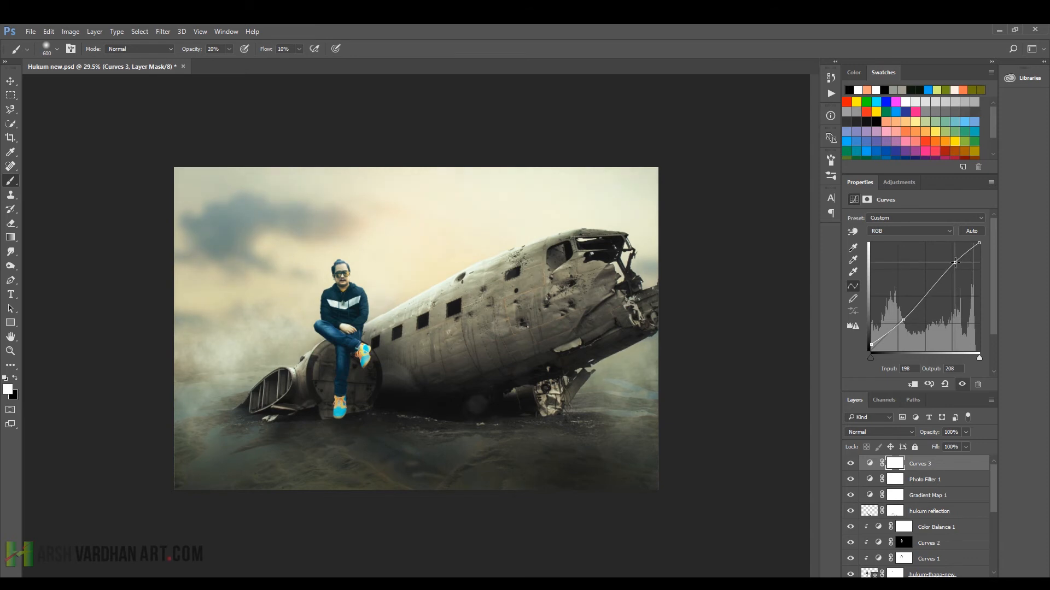
- Lower the white point of the Red curve on the top Curves layer to output 245 and fine-tune its black point
left_click(945, 232)
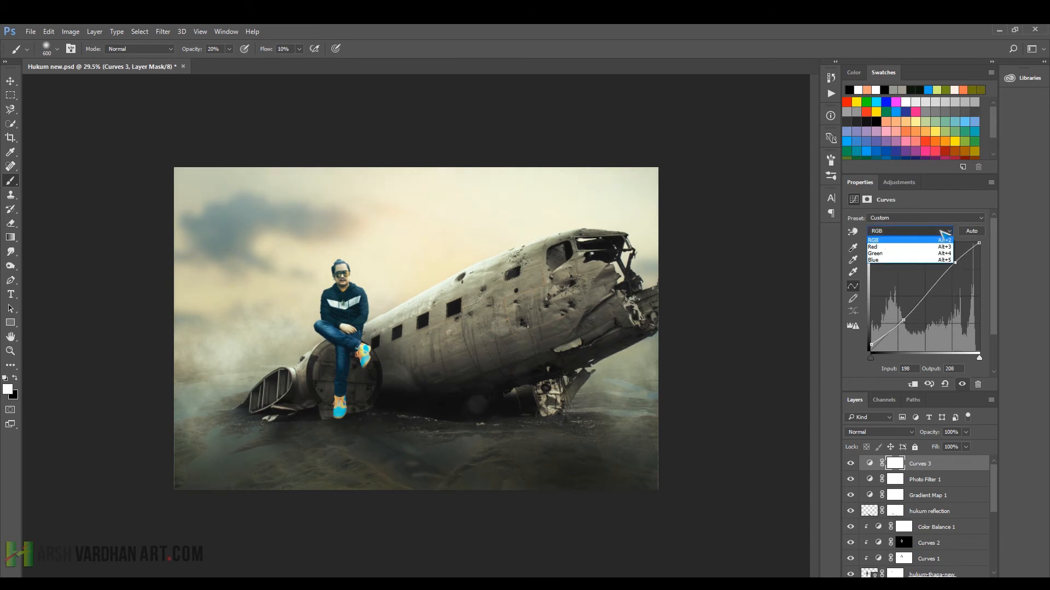
left_click(921, 251)
left_click_drag(977, 244, 978, 248)
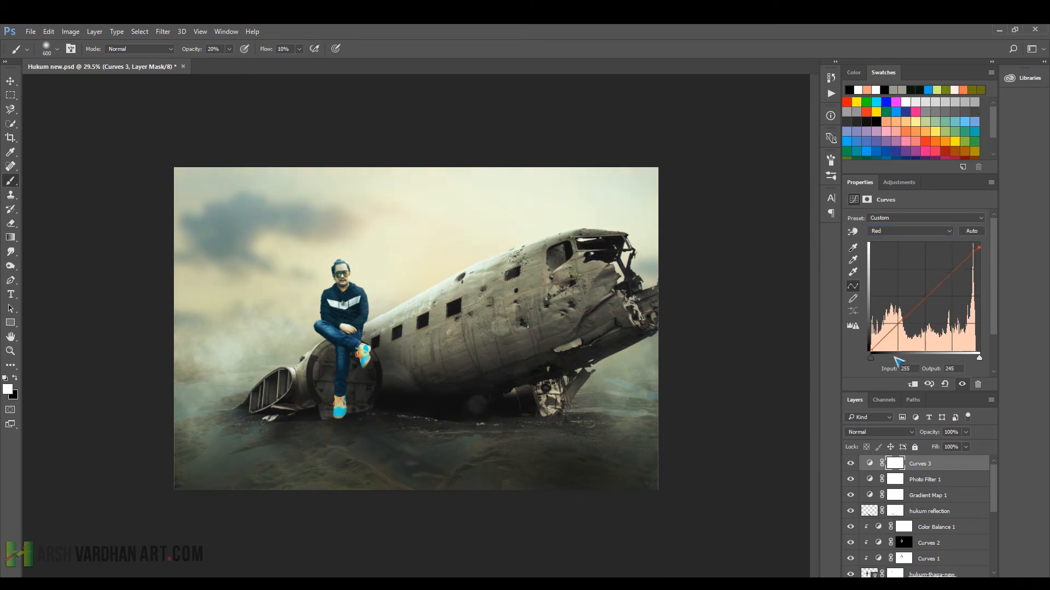
left_click_drag(872, 351, 873, 351)
- Fine-tune the end points of the remaining colour channel curves, lifting the Blue black point to output 6, and compare before and after
left_click(918, 237)
left_click(905, 259)
left_click_drag(978, 243, 981, 243)
left_click_drag(870, 351, 869, 350)
left_click(923, 232)
left_click(903, 263)
left_click_drag(872, 351, 867, 348)
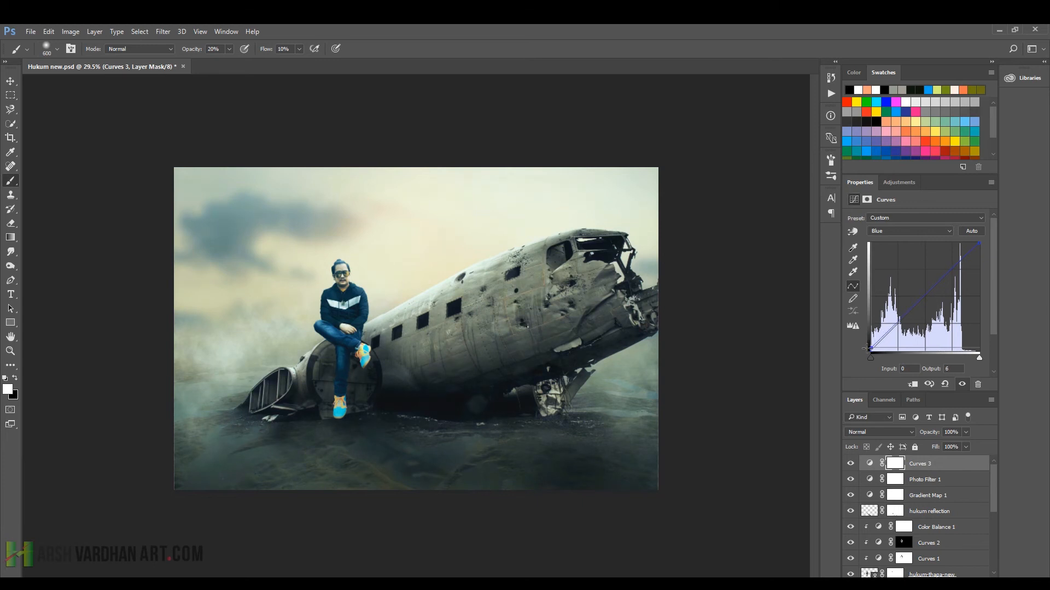
left_click_drag(979, 244, 974, 243)
left_click(851, 465)
left_click(852, 466)
- Stamp all visible layers into a new layer at the top of the stack and save the document
key("ctrl+alt+shift+e")
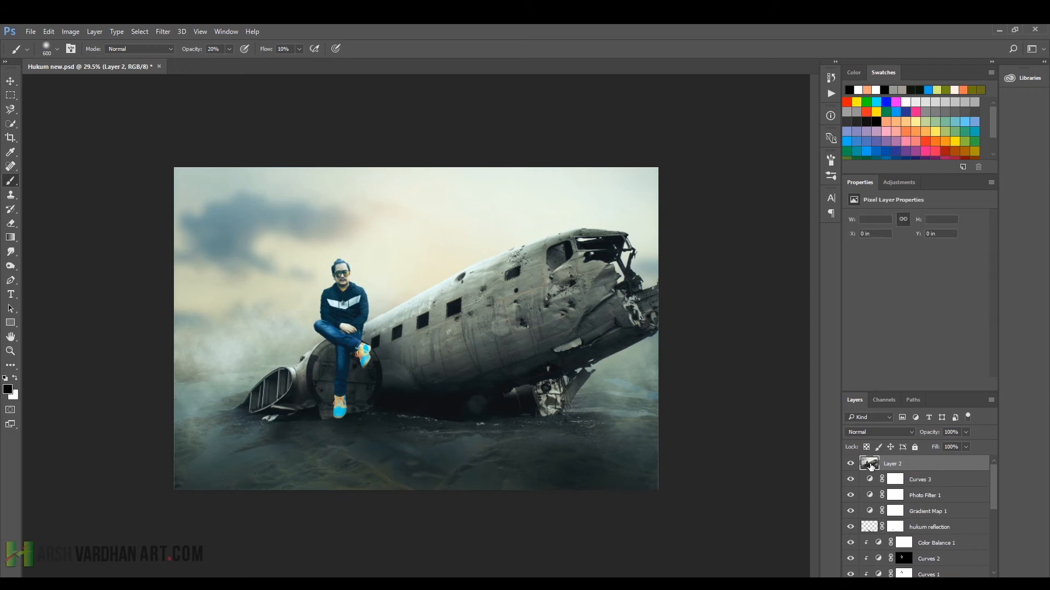
key("ctrl+s")
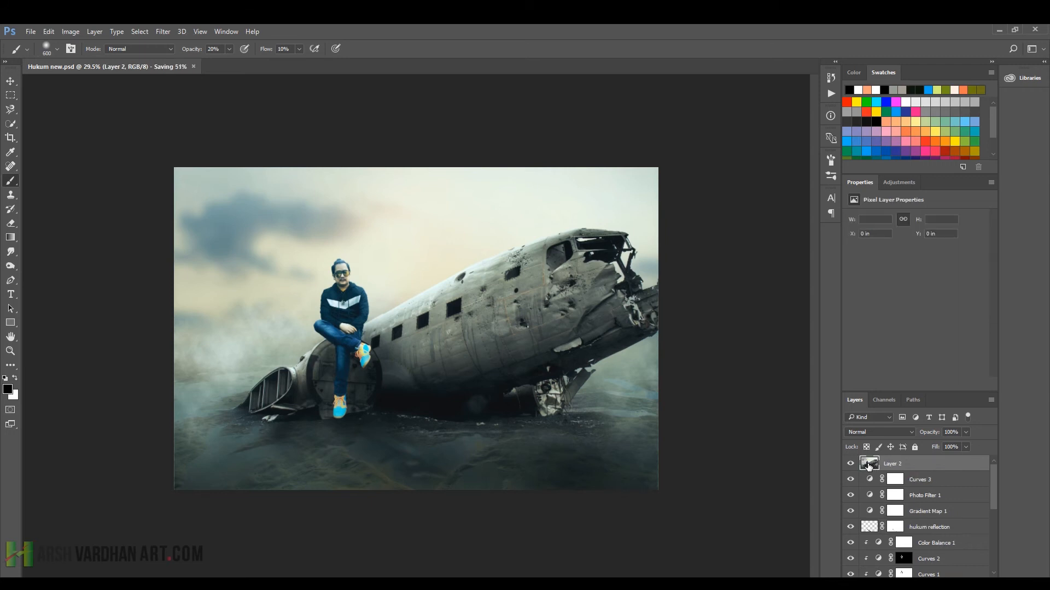
- Open the stamped layer in Nik Collection's Color Efex Pro 4 and set the Cross Processing method to LB04
left_click(163, 32)
mouse_move(193, 267)
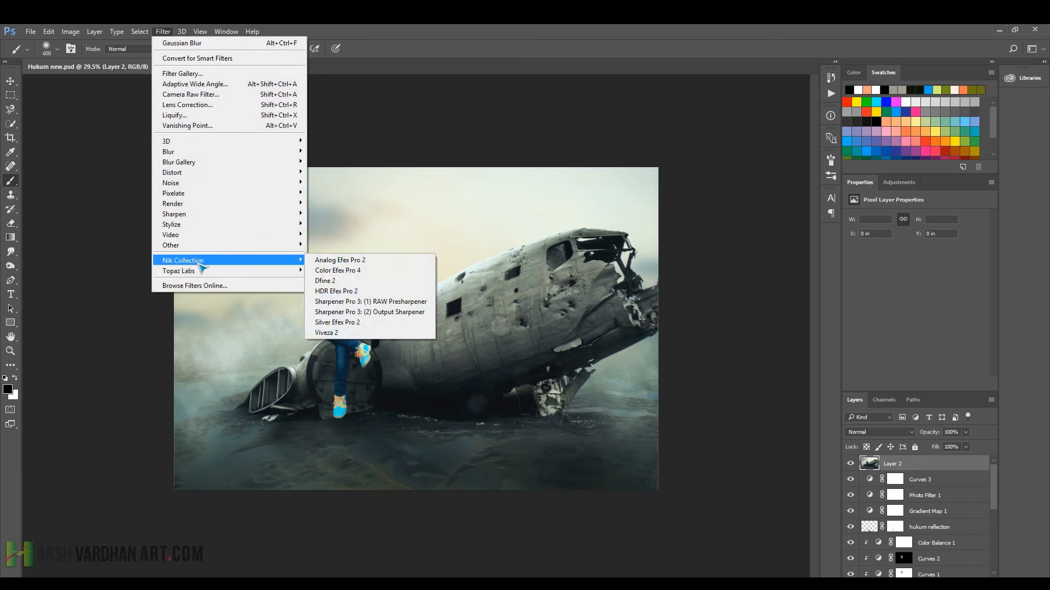
left_click(324, 271)
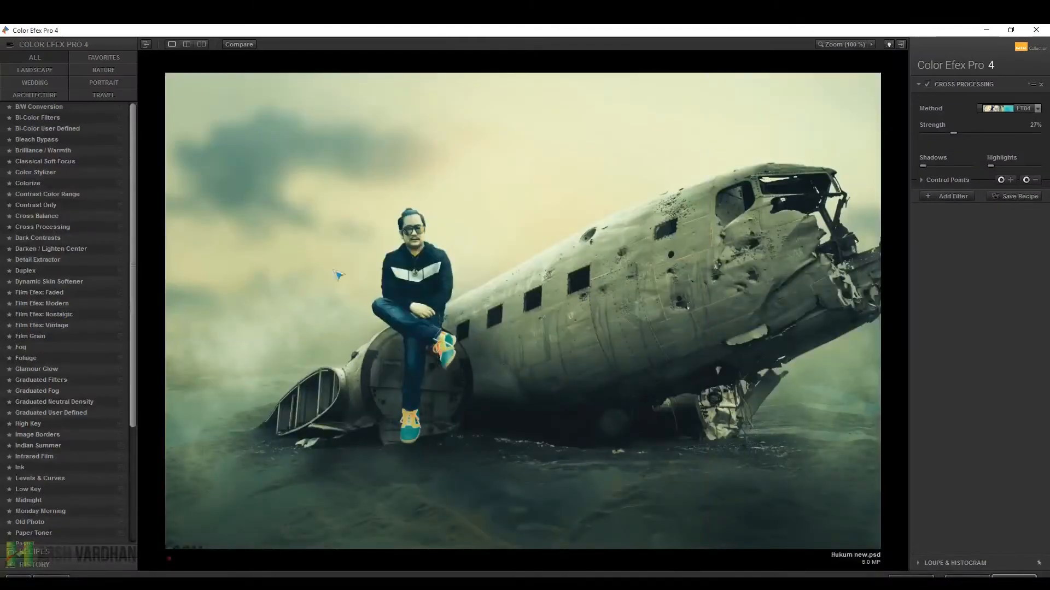
left_click(1027, 109)
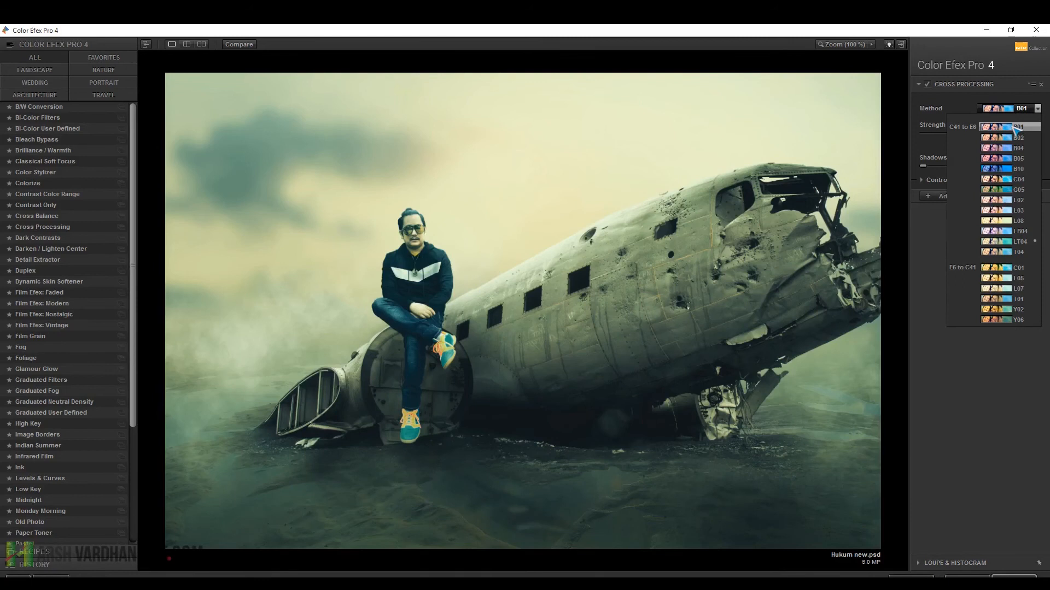
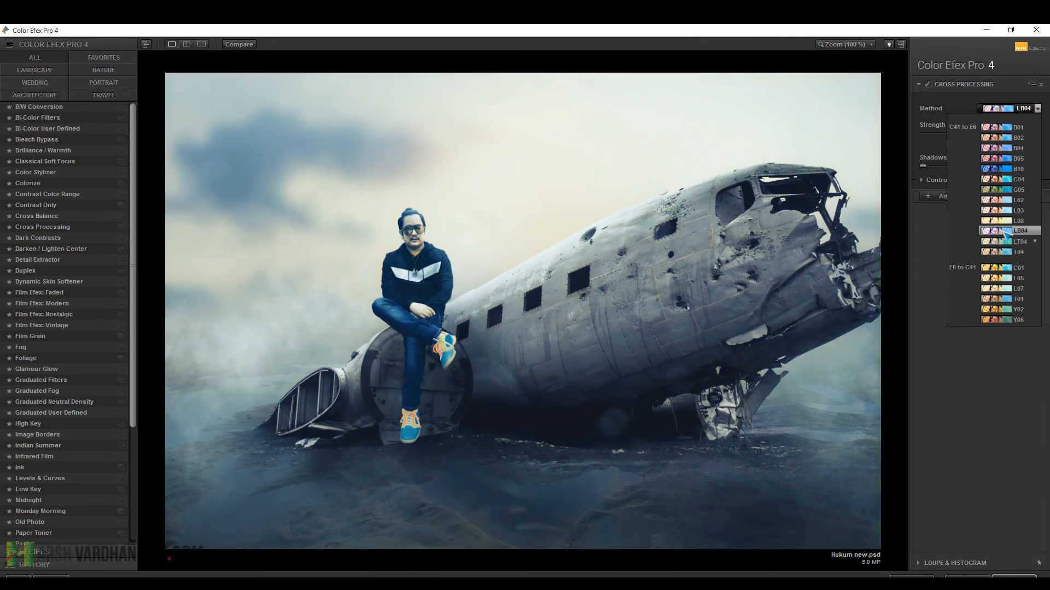
left_click(1005, 232)
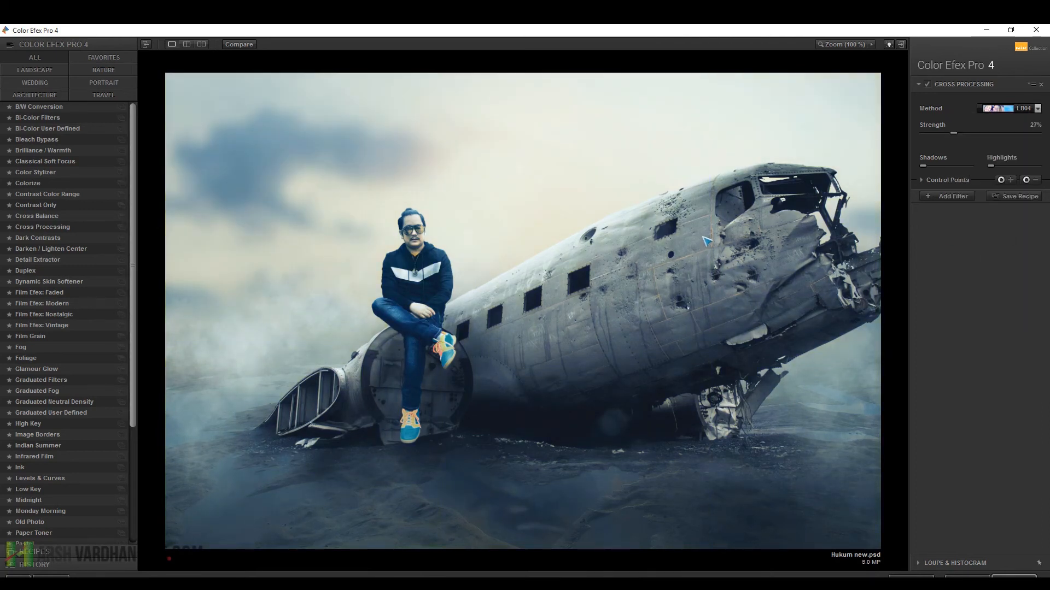
- Inspect the cross-processed preview close up and set its zoom to 25%
left_click(563, 215)
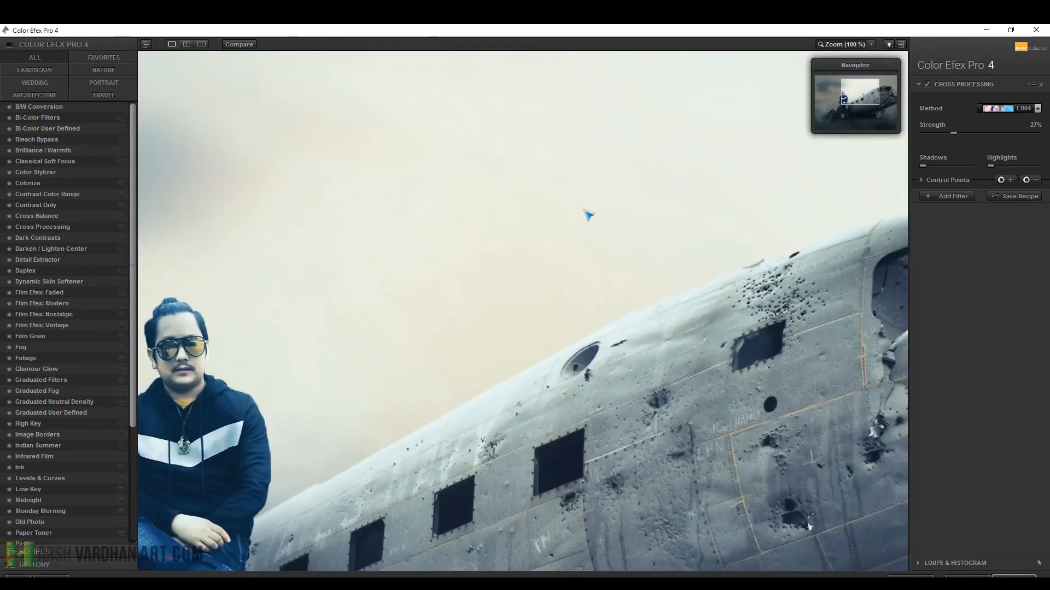
left_click(828, 45)
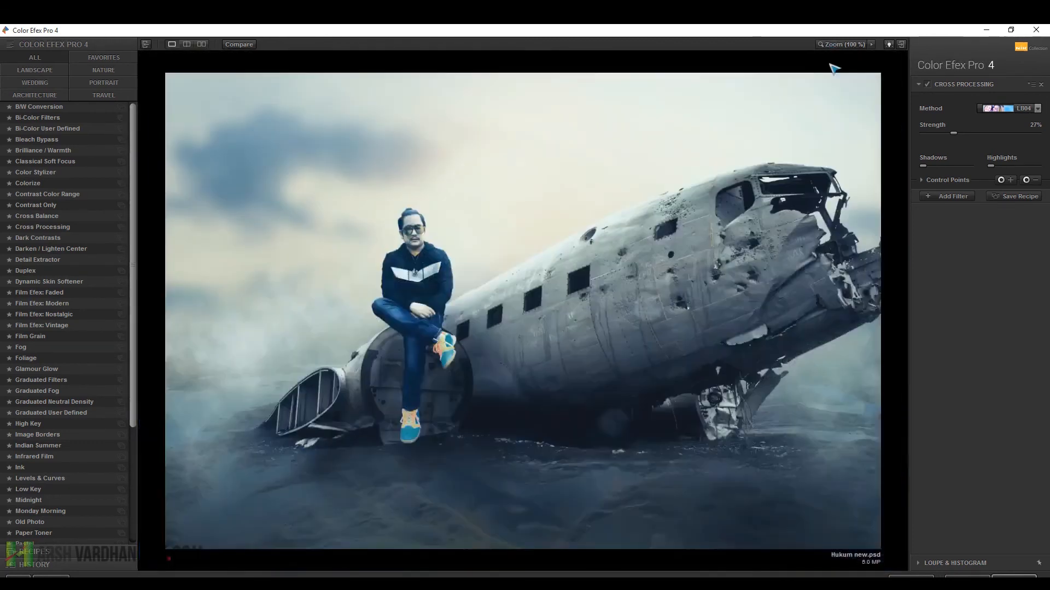
left_click(871, 44)
left_click(879, 99)
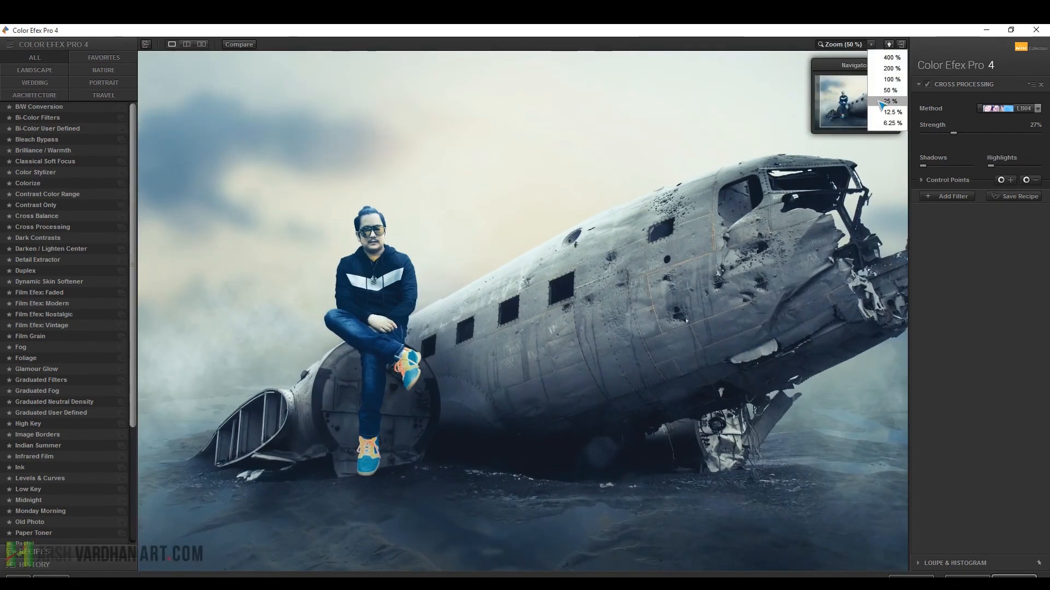
left_click(880, 103)
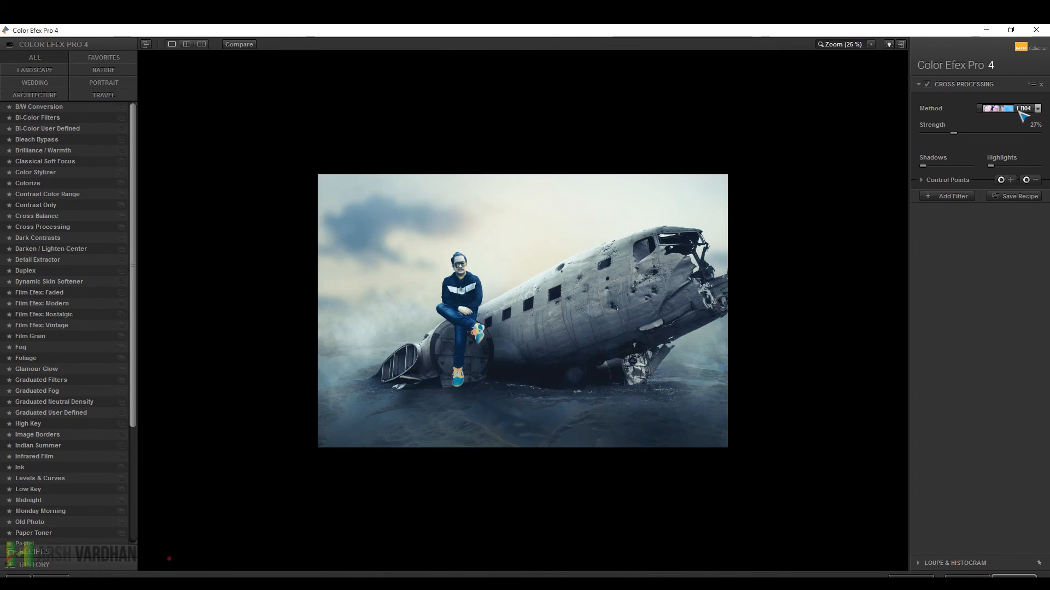
- Compare the cross-processed preview with the original, and change the Cross Processing method to B02
left_click(235, 45)
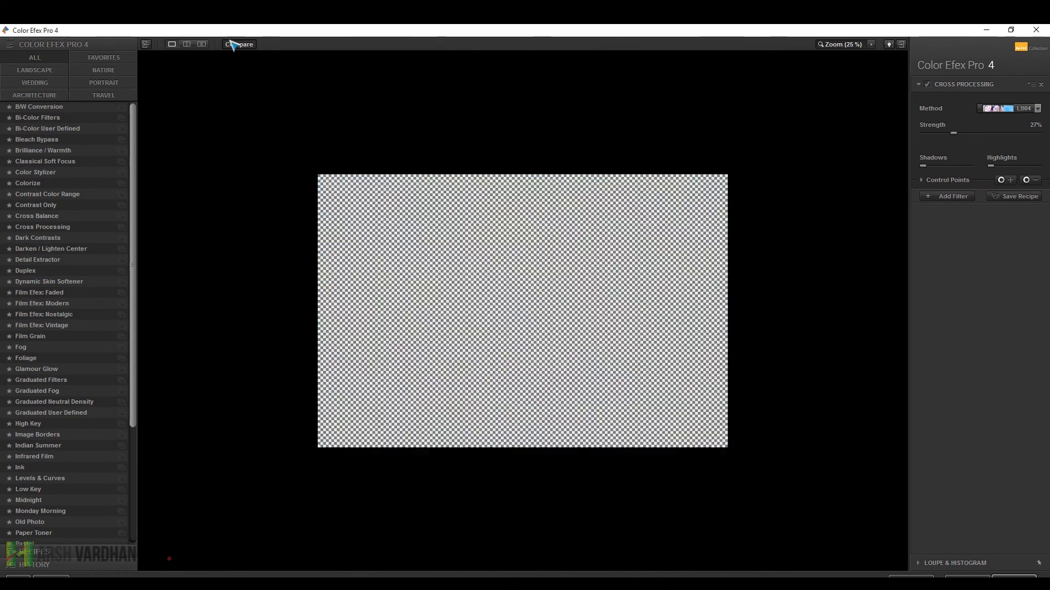
left_click(234, 45)
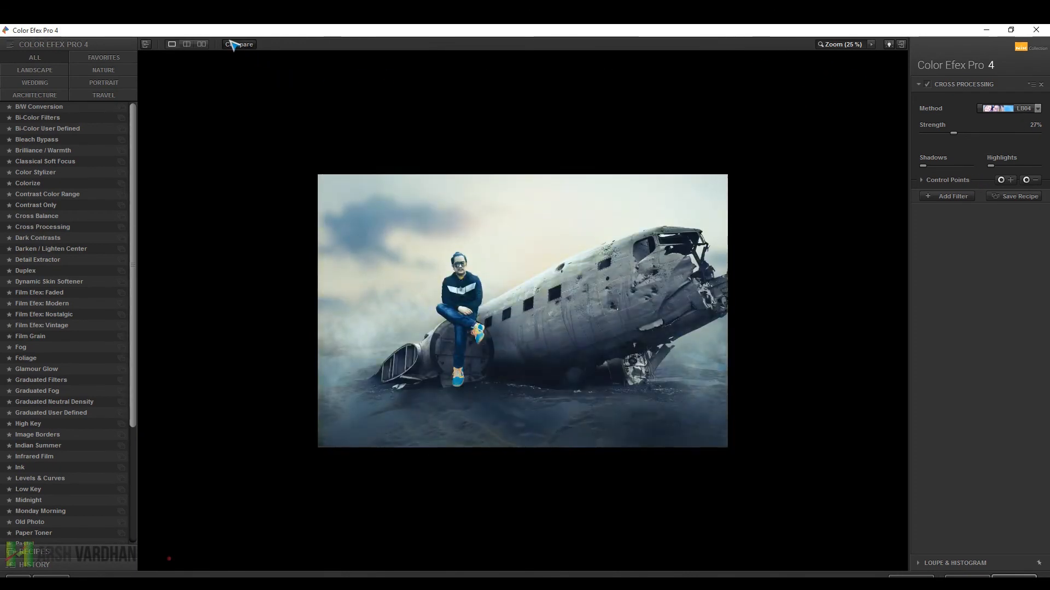
left_click(234, 45)
left_click(1037, 108)
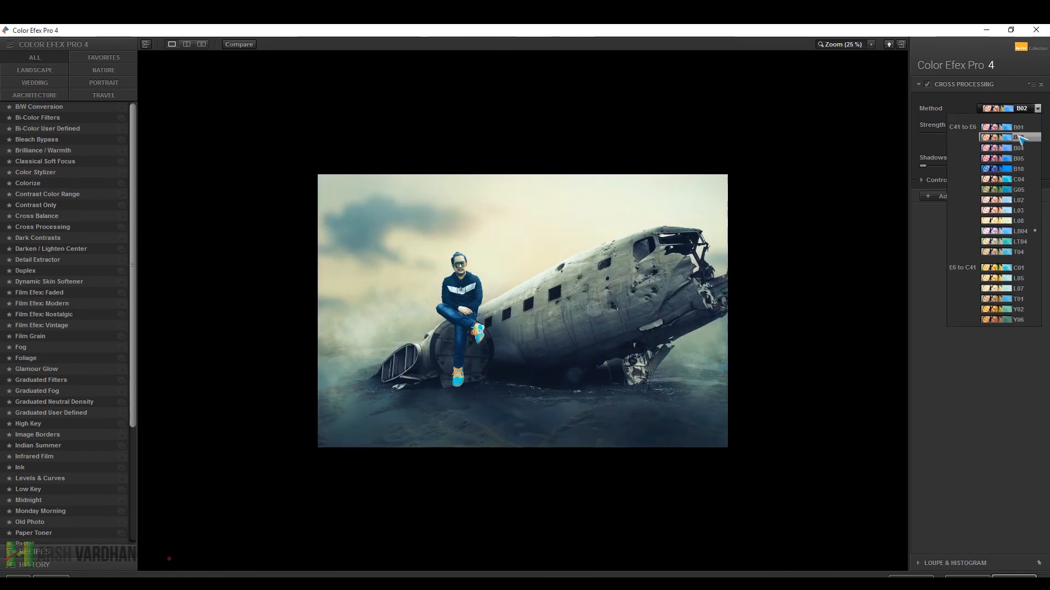
left_click(1019, 137)
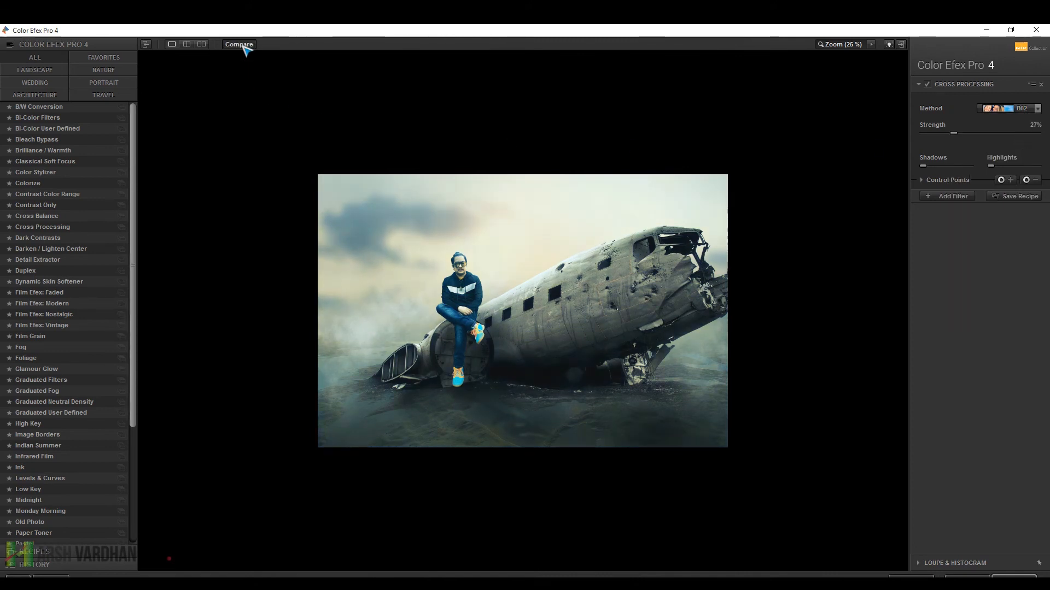
- Lower the Cross Processing strength to 13%, apply the filter to the stamped layer, and compare it before and after
left_click_drag(954, 134, 938, 134)
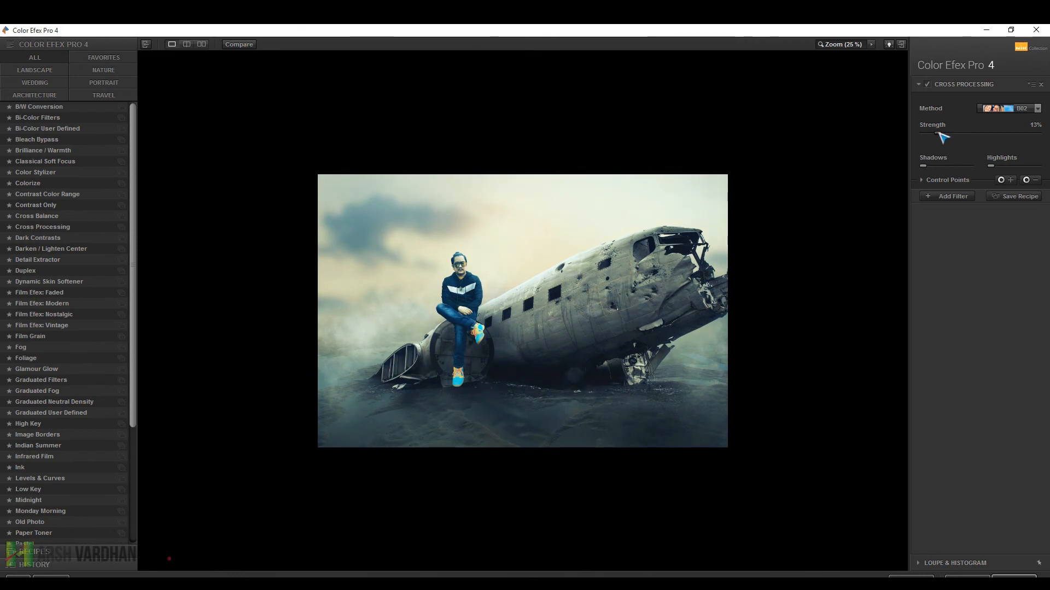
left_click(1014, 572)
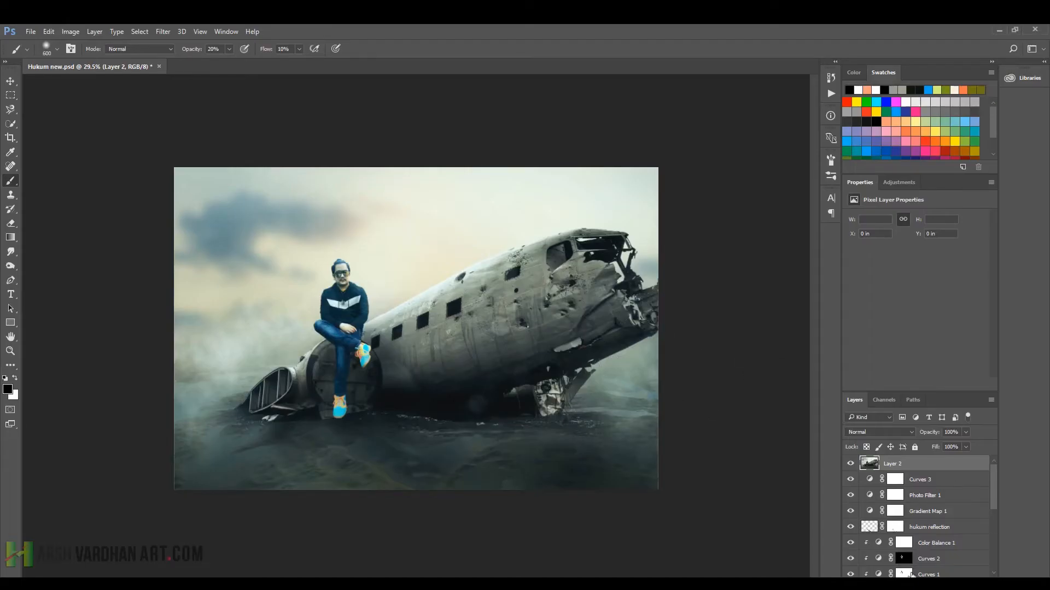
left_click(163, 31)
left_click(185, 43)
left_click(850, 465)
left_click(850, 465)
- Add a new layer on top, fill it with 50% gray, and set its blend mode to Overlay
key("ctrl+shift+alt+n")
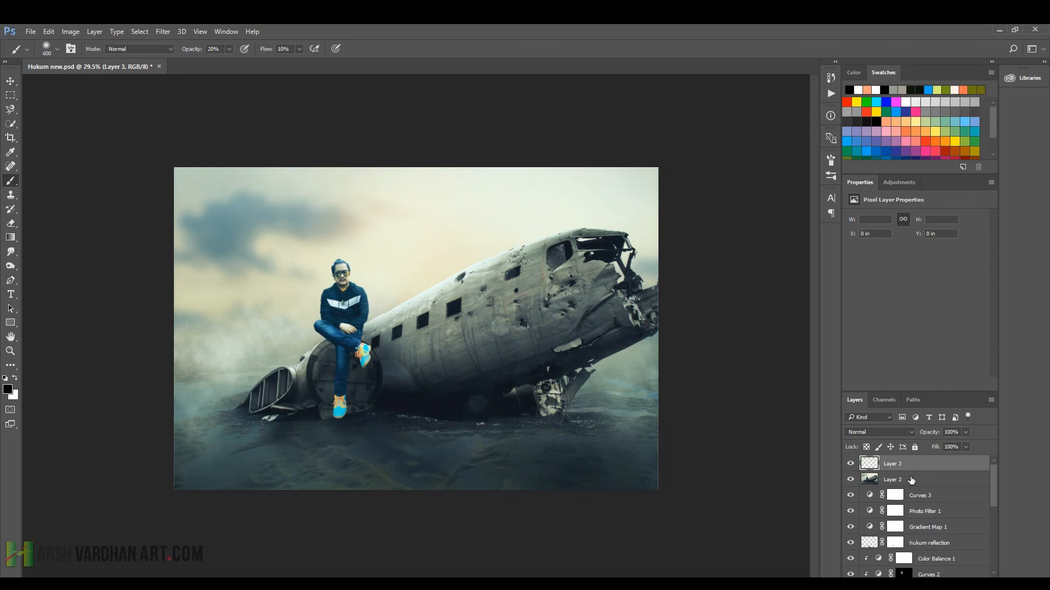
key("shift+F5")
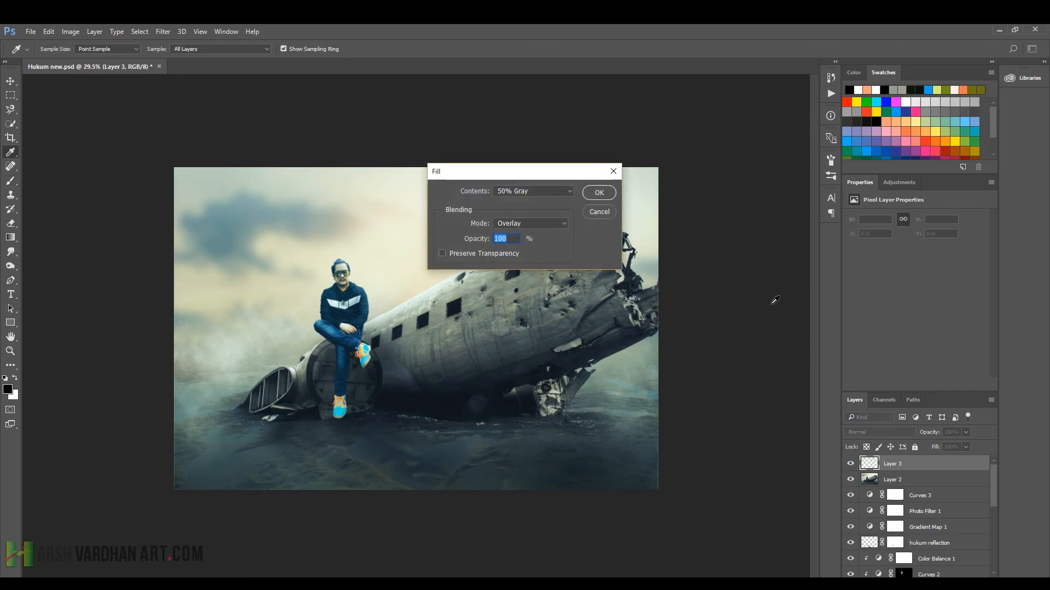
left_click(600, 193)
left_click(862, 434)
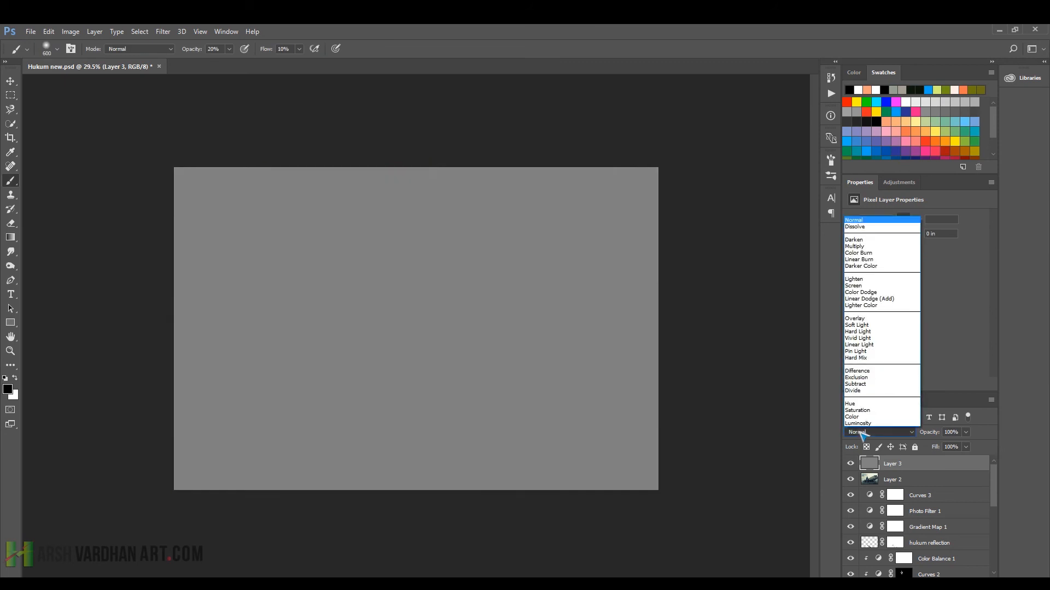
left_click(859, 324)
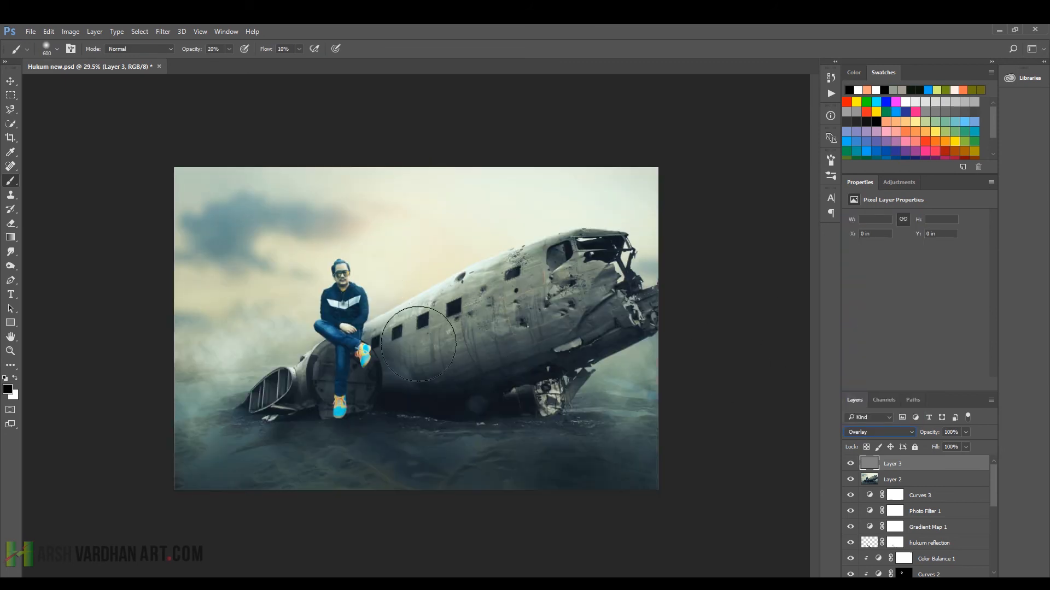
- Dodge the highlights on the man's face with a small brush, Midtones range and 10% exposure, then compare before and after
left_click_drag(352, 270, 423, 306)
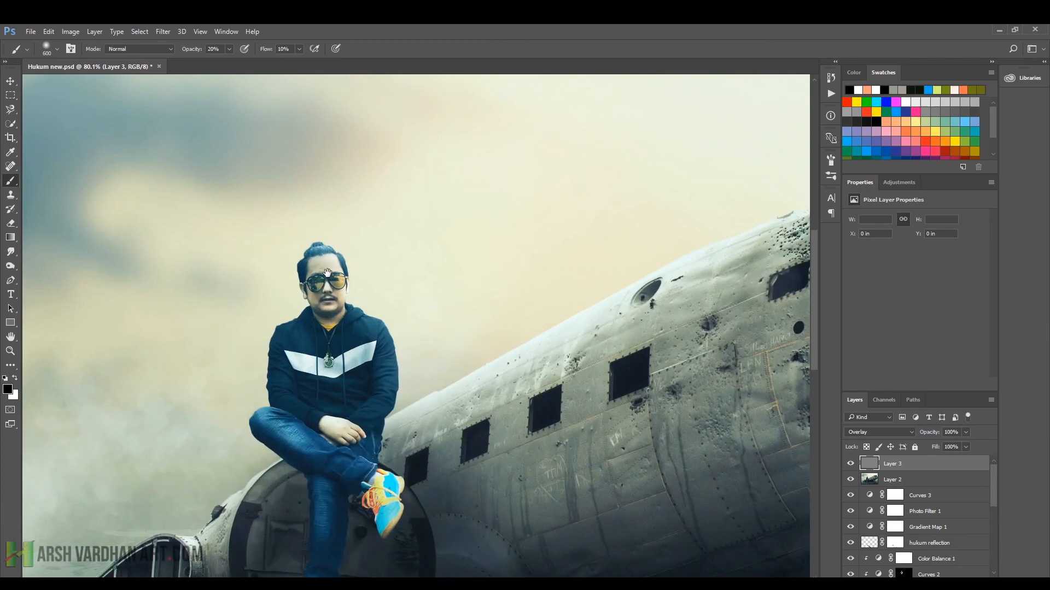
left_click_drag(347, 305, 363, 310)
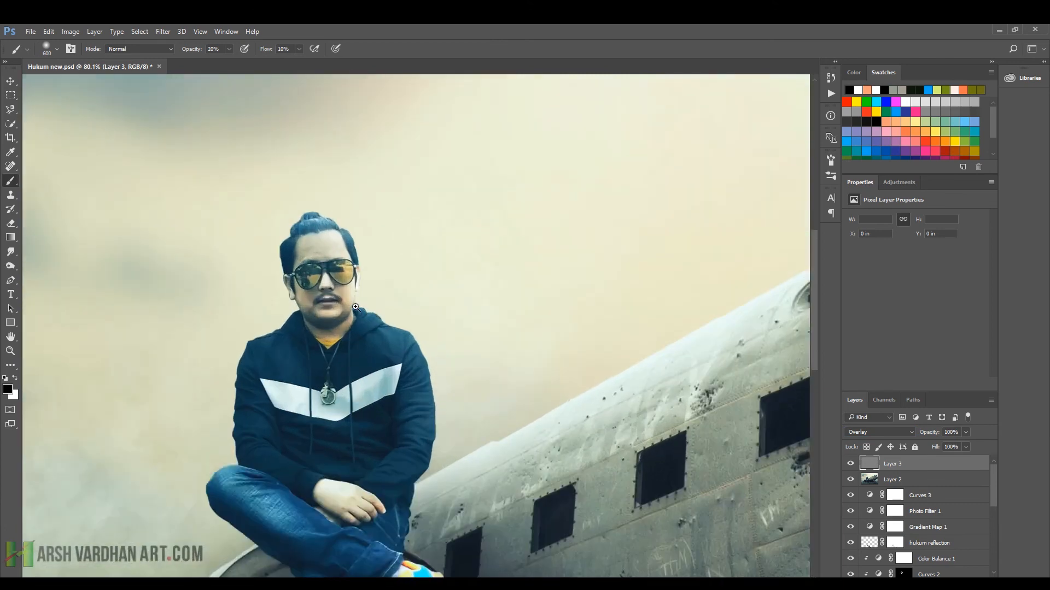
left_click(12, 267)
left_click(55, 265)
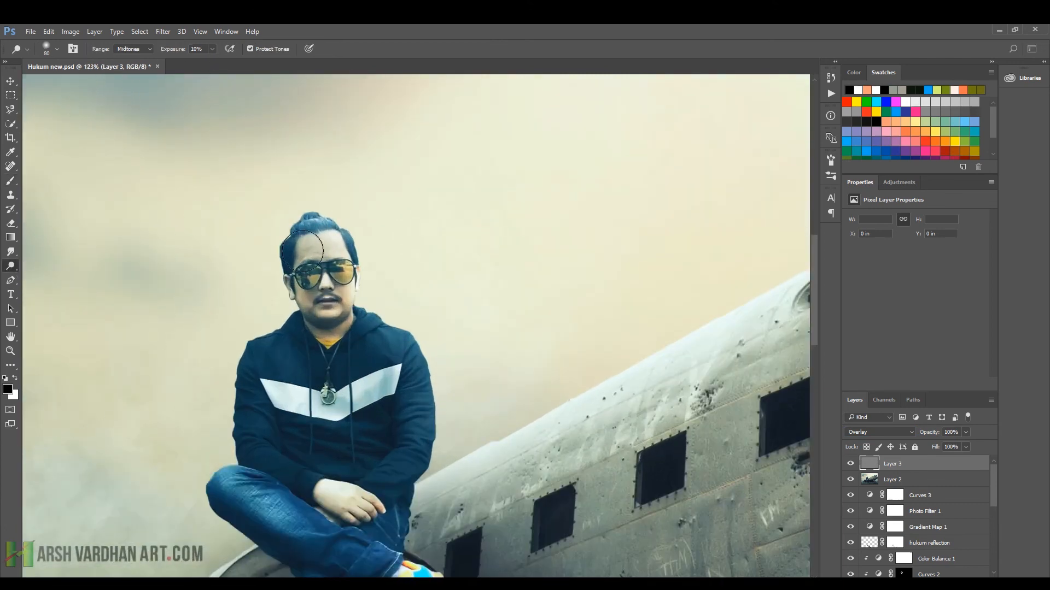
key("bracketleft")
key("bracketleft")
key("bracketleft")
key("bracketleft")
key("bracketleft")
key("bracketleft")
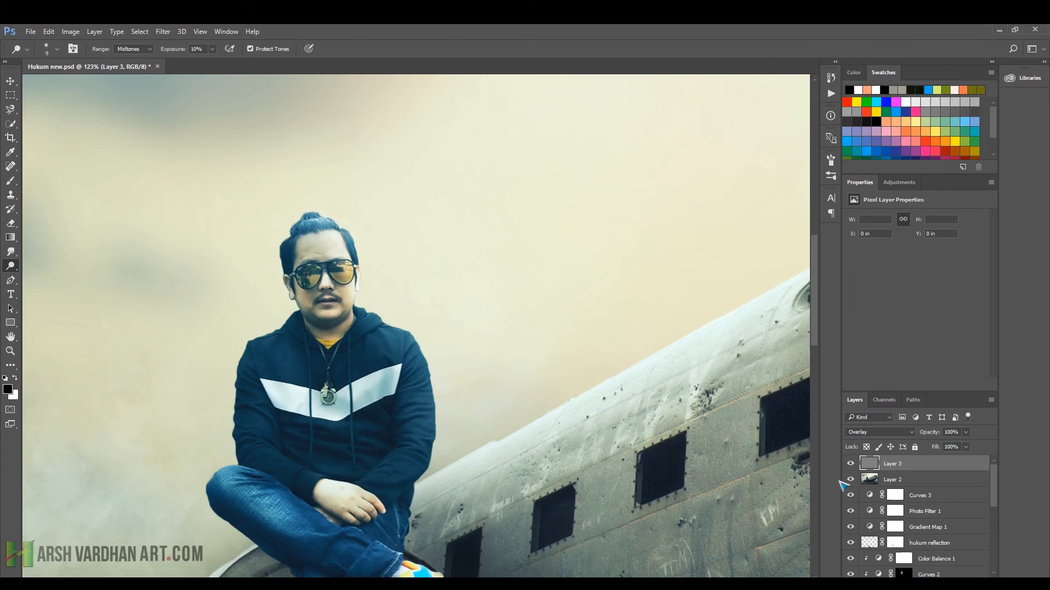
left_click(850, 464)
left_click(851, 464)
- Dodge the edge of the man's face and the hoodie's highlights, varying the brush size to suit each area
left_click_drag(303, 302, 300, 289)
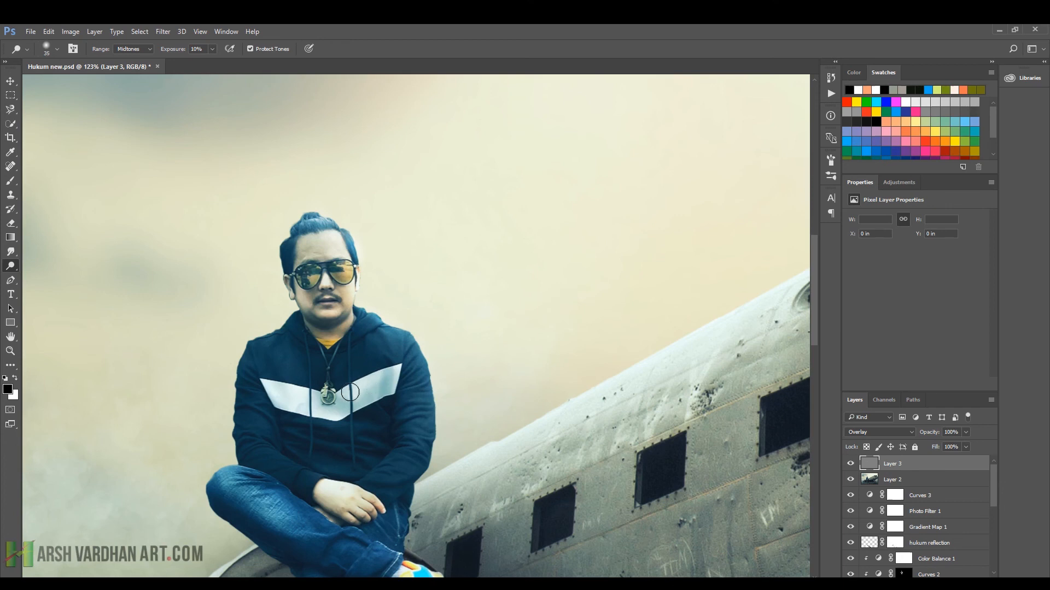
key("bracketright")
key("bracketright")
key("bracketright")
key("bracketright")
key("bracketright")
key("bracketleft")
key("bracketleft")
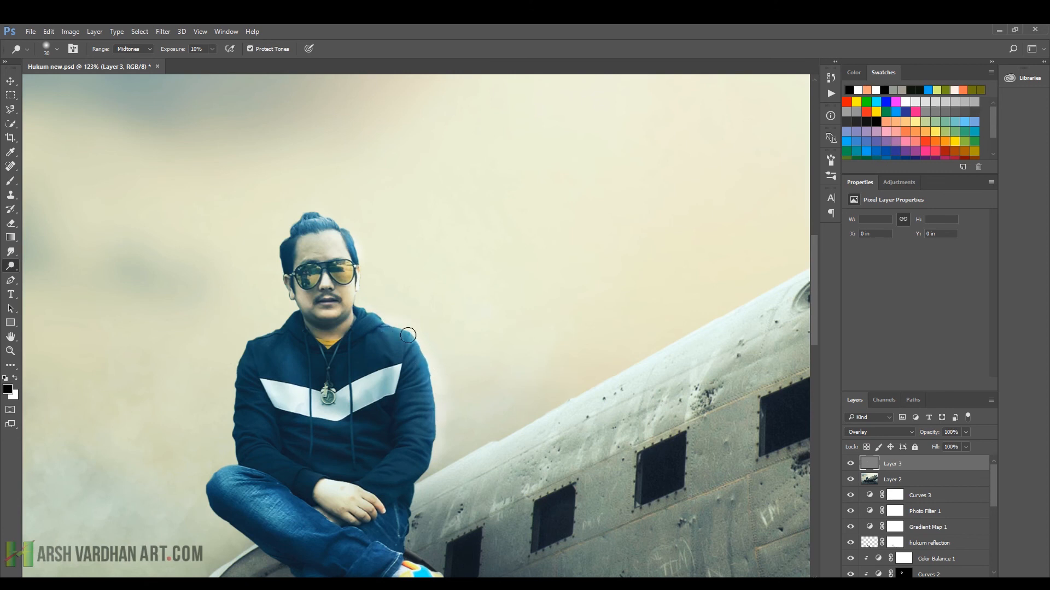
key("bracketleft")
- Dodge the highlights along the man's jeans and check the dodging with the gray layer hidden and shown
left_click_drag(378, 464, 415, 339)
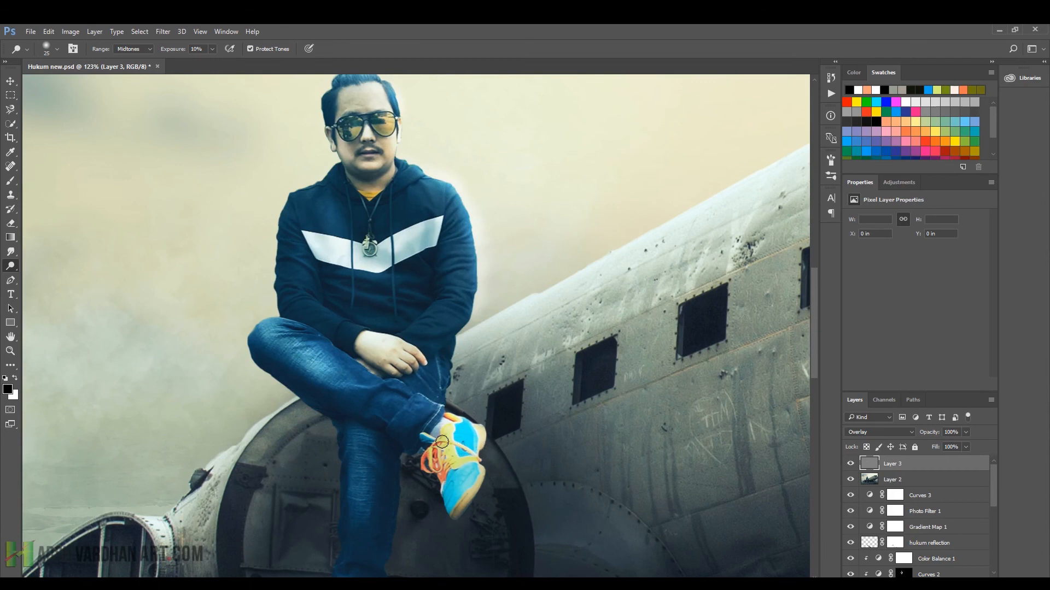
left_click_drag(407, 461, 403, 330)
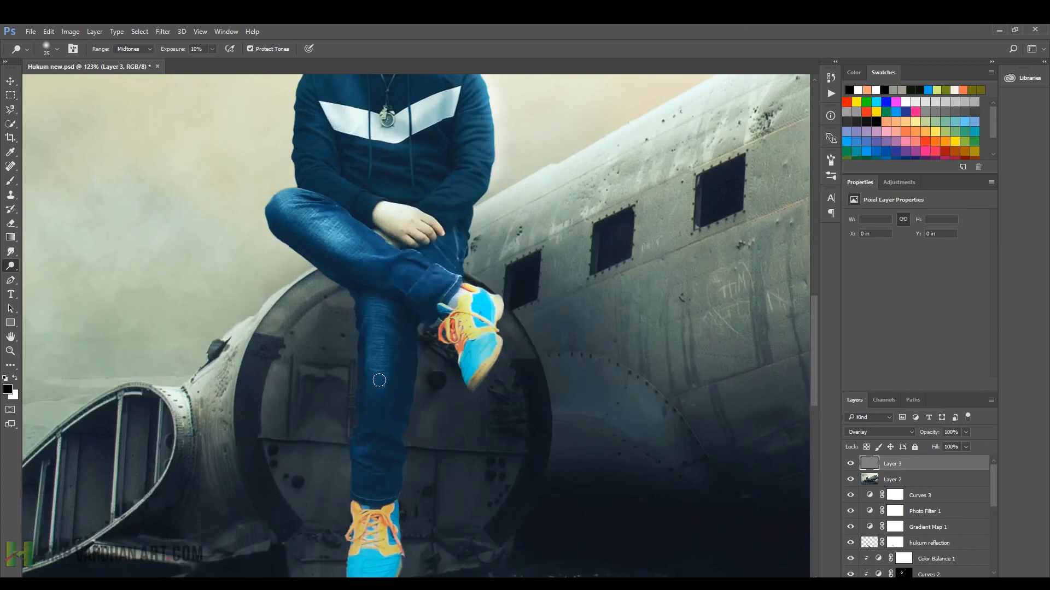
left_click_drag(383, 466, 391, 389)
left_click_drag(398, 325, 395, 209)
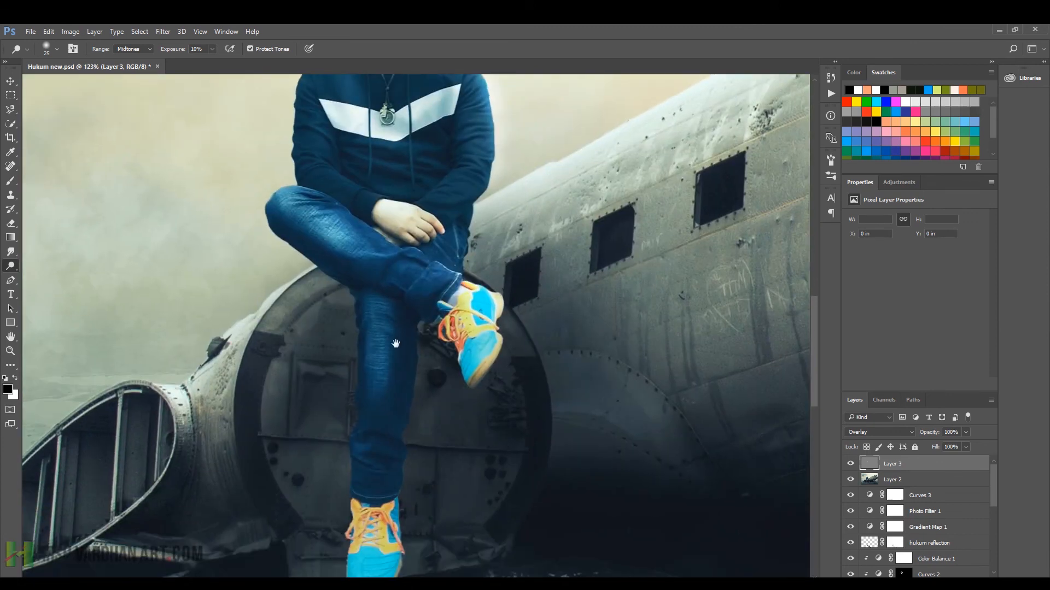
left_click_drag(397, 138, 391, 276)
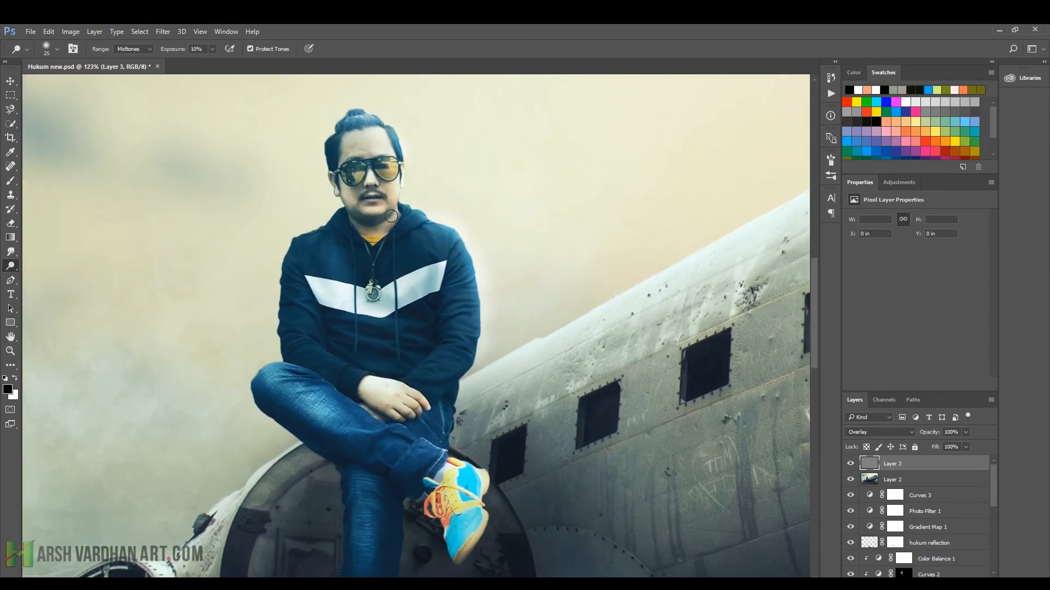
left_click(849, 464)
left_click(851, 464)
- Darken both shoes on the gray layer using the Burn tool with Midtones range and 10% exposure
left_click(11, 265)
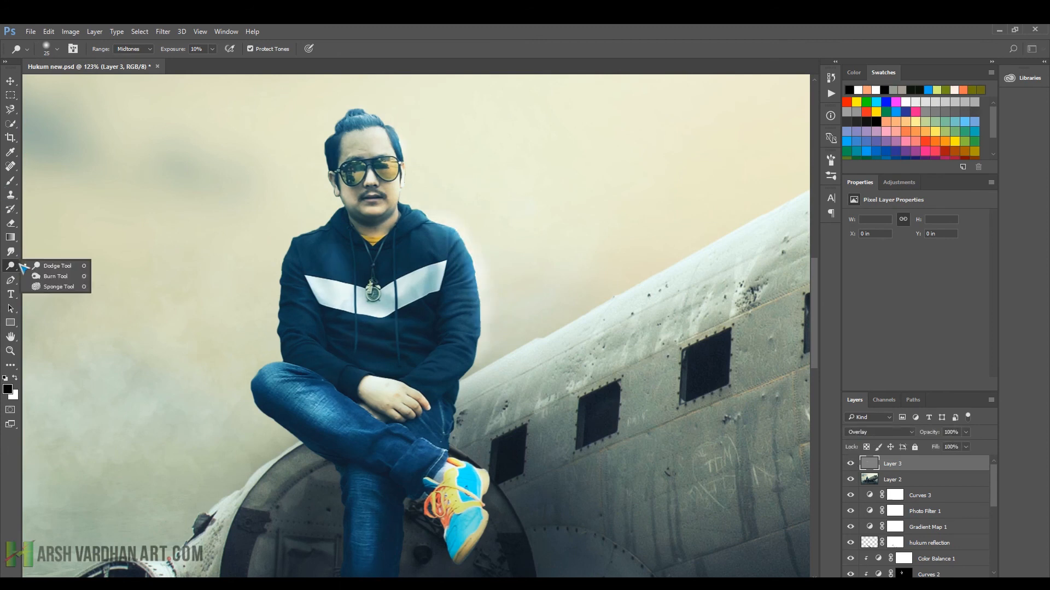
left_click(52, 287)
mouse_move(404, 377)
left_mouse_down()
mouse_move(382, 251)
mouse_move(387, 121)
left_mouse_up()
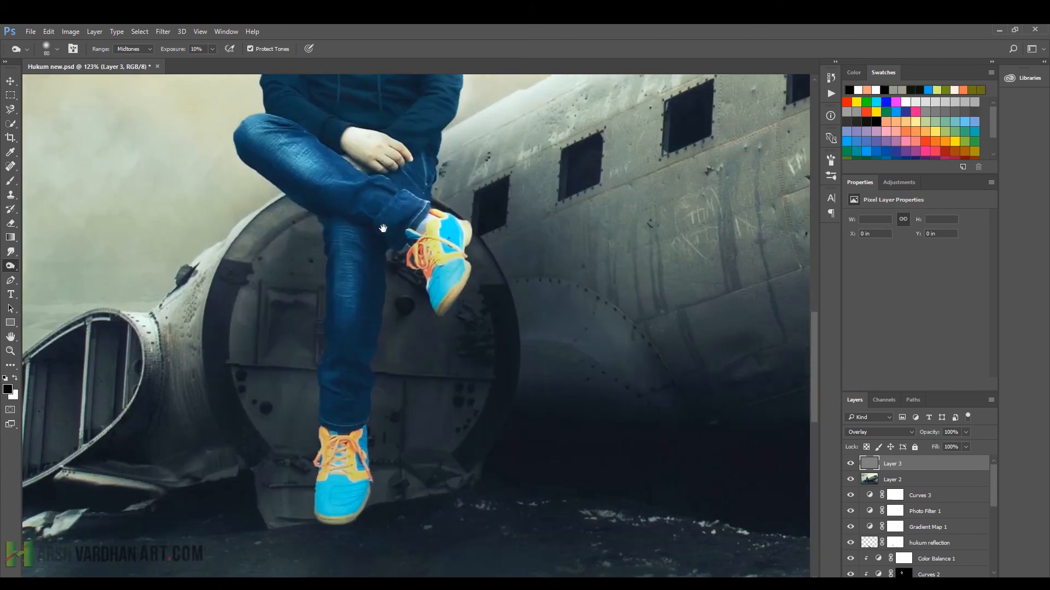
mouse_move(336, 487)
left_mouse_down()
mouse_move(366, 501)
mouse_move(314, 486)
mouse_move(334, 416)
mouse_move(323, 435)
mouse_move(332, 507)
mouse_move(321, 506)
mouse_move(355, 443)
mouse_move(341, 430)
mouse_move(342, 526)
mouse_move(345, 442)
mouse_move(355, 437)
mouse_move(365, 494)
mouse_move(352, 375)
mouse_move(344, 502)
left_mouse_up()
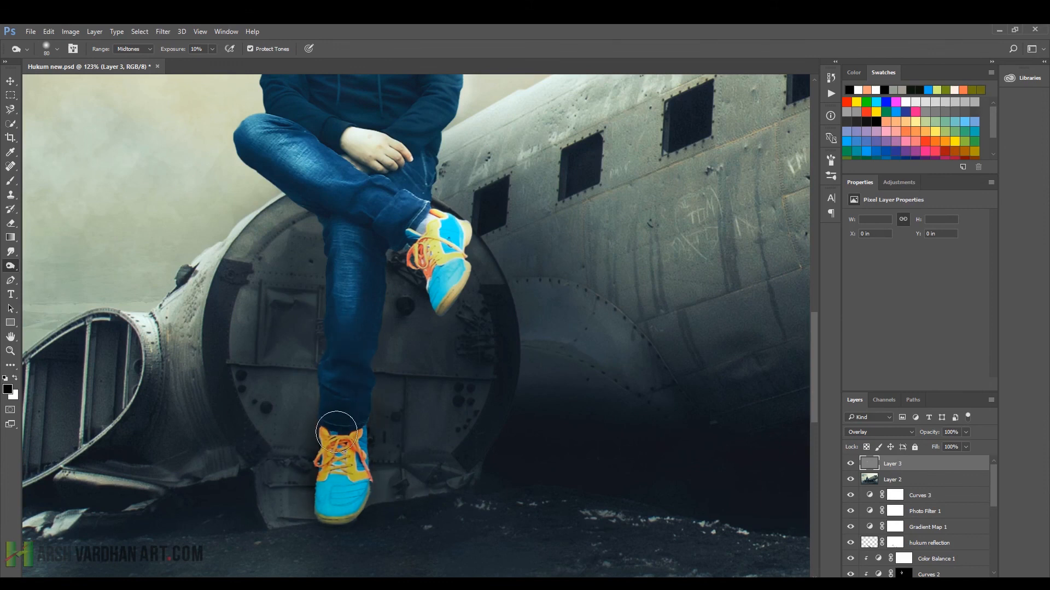
mouse_move(455, 222)
left_mouse_down()
mouse_move(437, 270)
mouse_move(457, 241)
mouse_move(447, 214)
mouse_move(452, 271)
left_mouse_up()
scroll(440, 348, "down", 8)
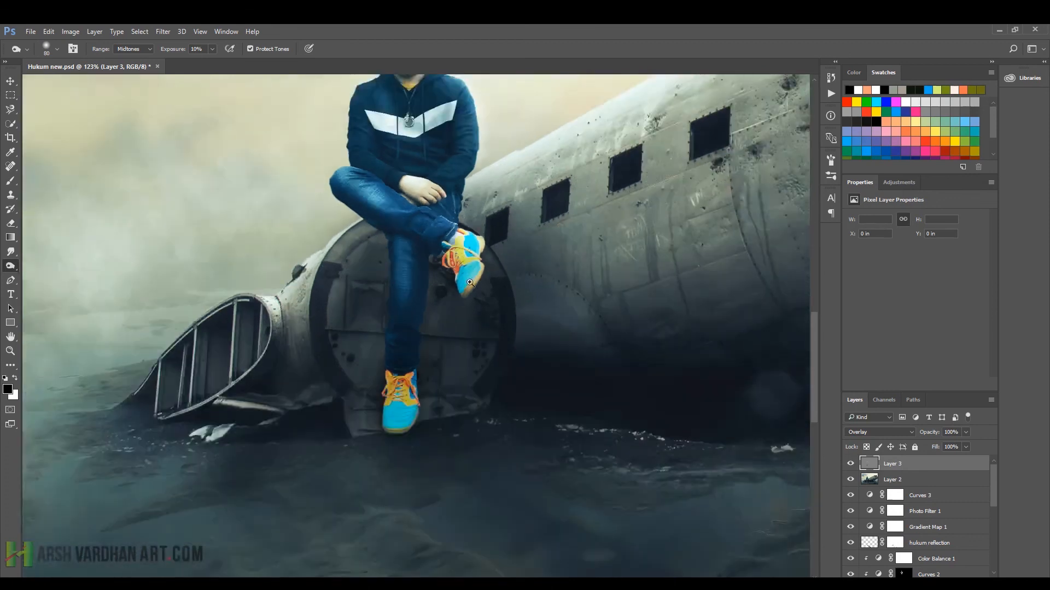
scroll(346, 365, "up", 2)
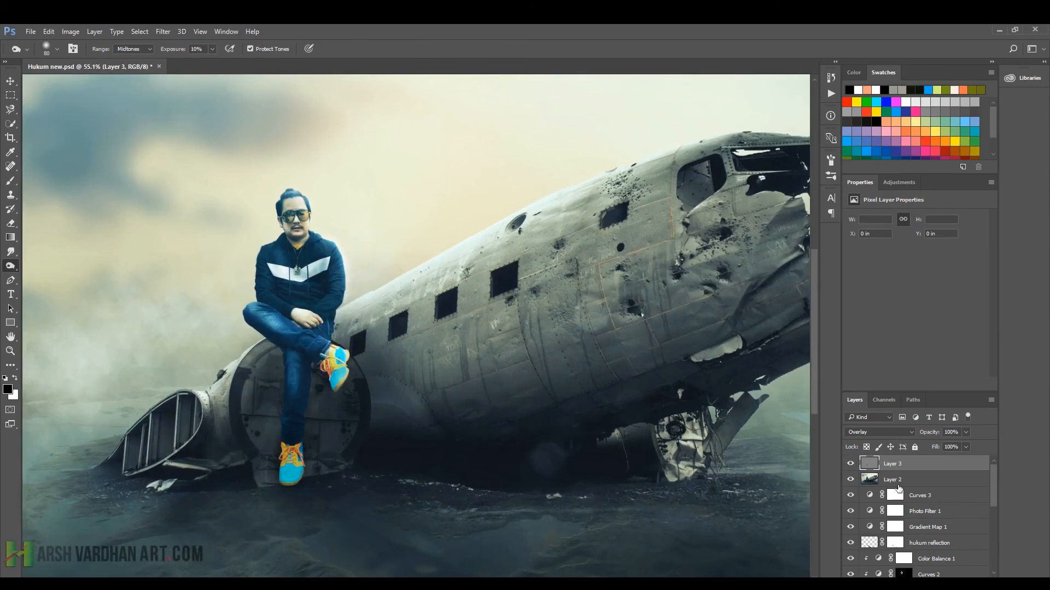
left_click(899, 182)
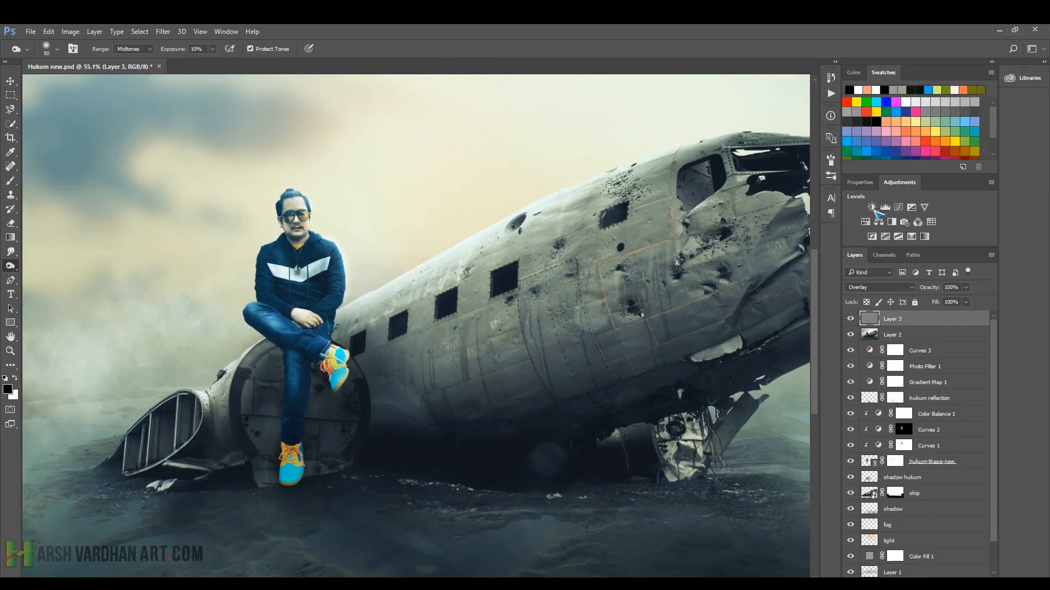
left_click(853, 210)
left_click_drag(889, 242, 870, 244)
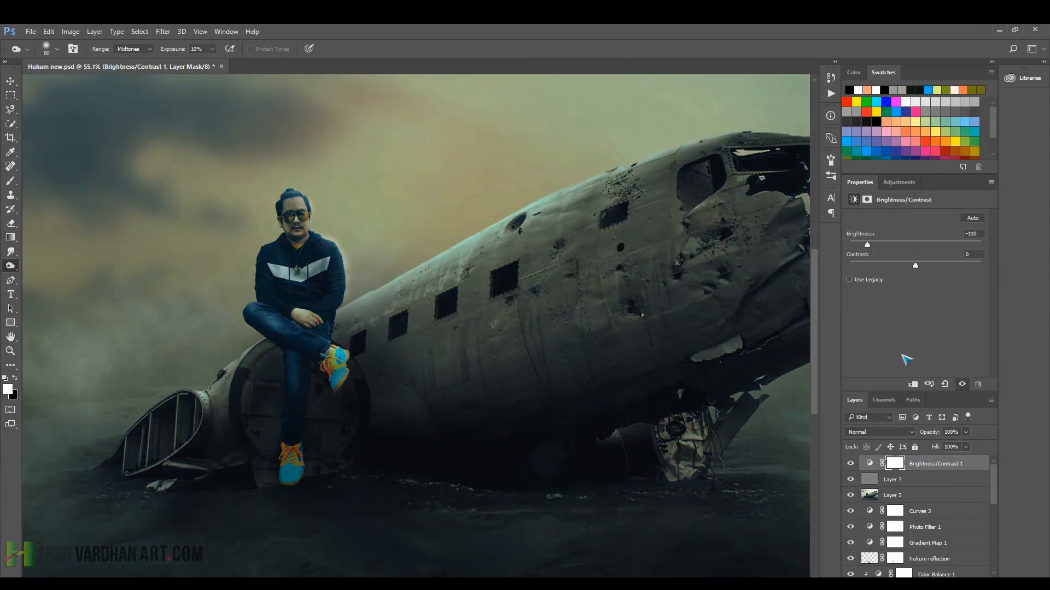
key("ctrl+z")
left_click(872, 464)
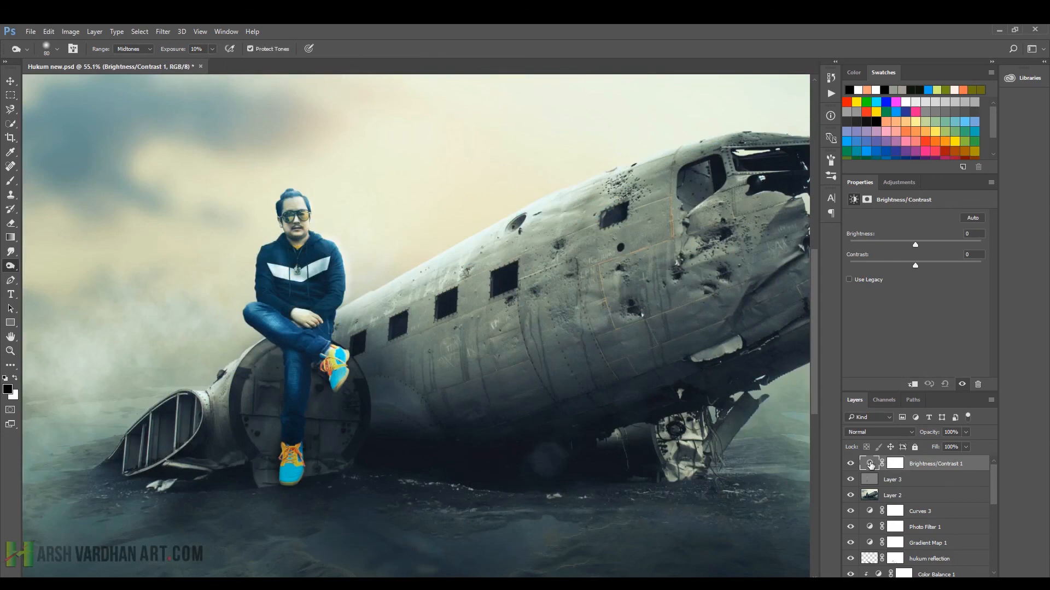
key("Delete")
- Add a darkening Curves layer with input 152 at output 92 and the white point at output 139, then invert its mask
left_click(900, 185)
left_click(900, 211)
left_click_drag(978, 243, 935, 312)
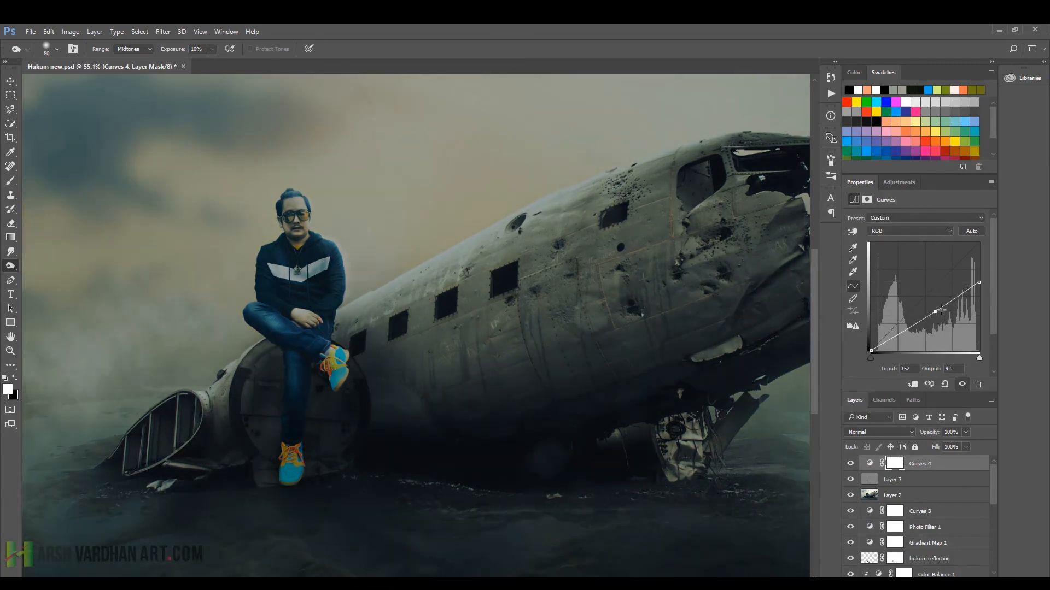
left_click_drag(981, 283, 982, 295)
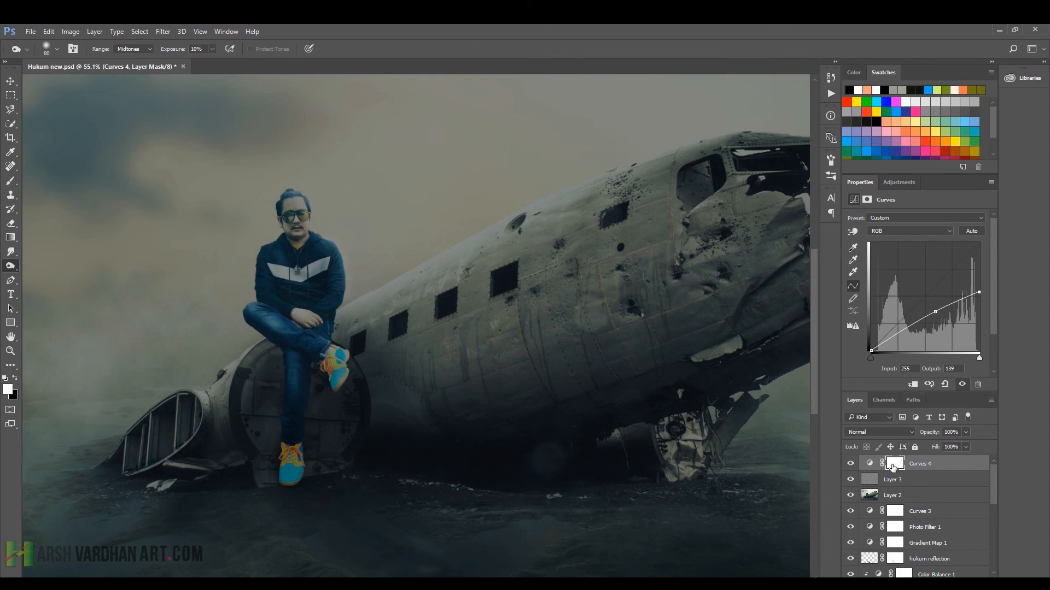
left_click(894, 466)
key("ctrl+i")
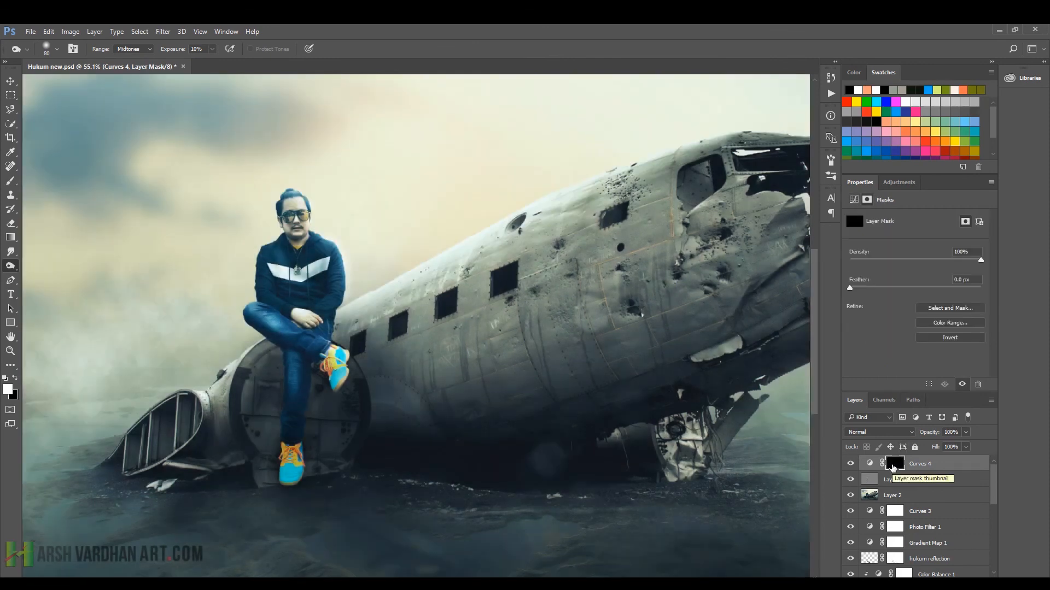
- Set up a smaller soft round brush with 0% hardness and 100% flow for painting the darkening mask
scroll(306, 422, "up", 3)
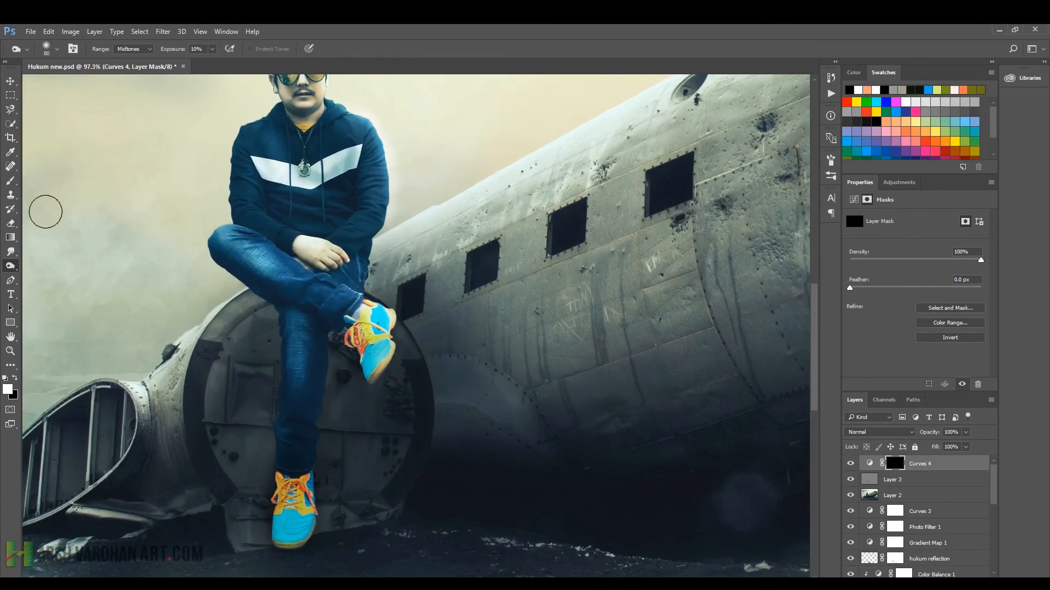
right_click(399, 290)
key("Escape")
key("b")
right_click(389, 313)
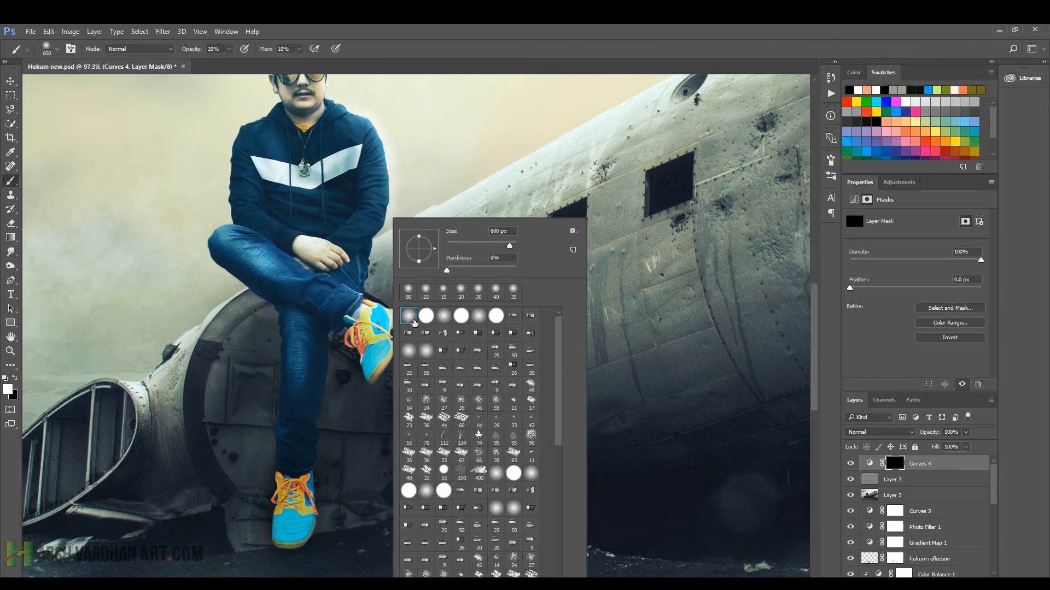
left_click(436, 54)
key("bracketleft")
key("bracketleft")
key("bracketleft")
key("bracketleft")
key("bracketleft")
key("bracketleft")
key("bracketleft")
left_click(299, 49)
left_click_drag(300, 62, 403, 51)
- Paint white at 20% opacity on the Curves mask over both shoes, enlarging the brush to 90 px
key("bracketleft")
key("bracketleft")
key("bracketleft")
key("bracketleft")
mouse_move(367, 316)
left_mouse_down()
mouse_move(378, 342)
mouse_move(378, 311)
mouse_move(356, 292)
mouse_move(378, 338)
left_mouse_up()
key("bracketright")
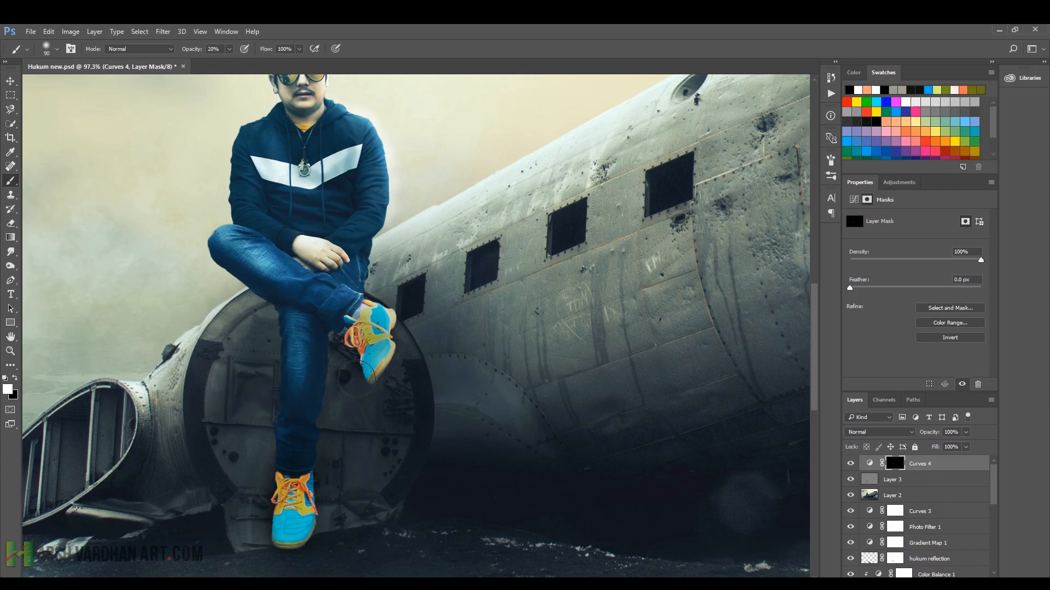
left_click_drag(283, 451, 267, 545)
left_click_drag(349, 312, 375, 384)
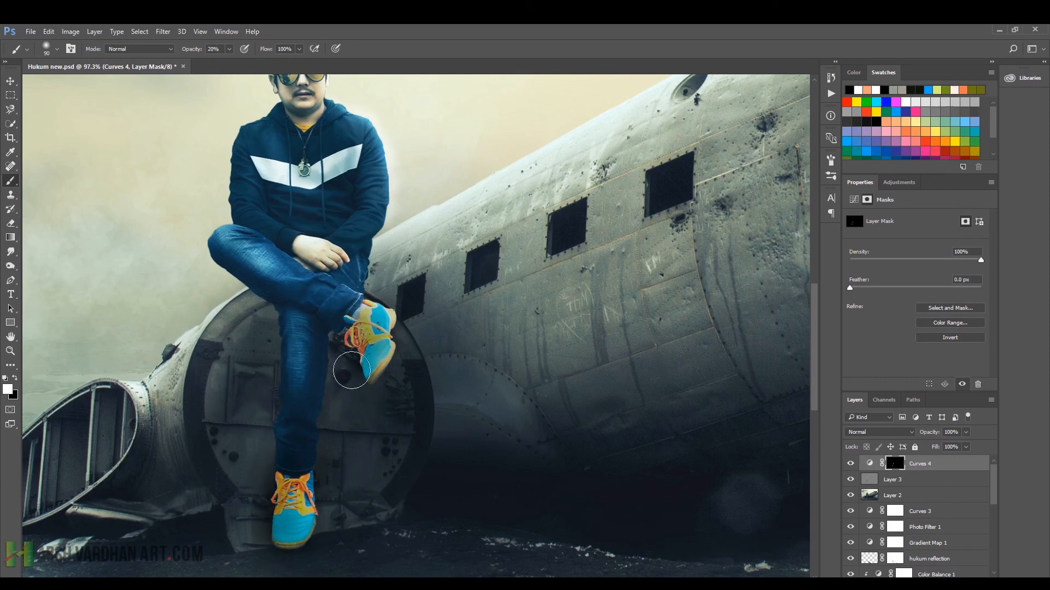
- Save the document, reduce the gray Overlay layer's opacity to 76%, and compare the image with that layer and Curves 4 toggled
mouse_move(481, 427)
left_mouse_down()
mouse_move(438, 443)
mouse_move(416, 485)
left_mouse_up()
key("ctrl+s")
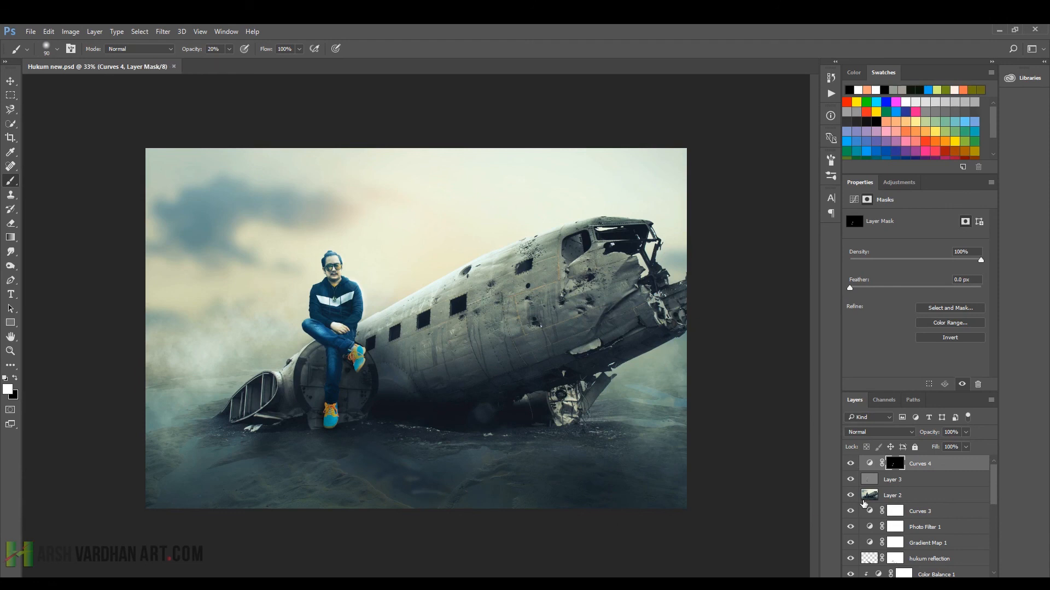
left_click(851, 480)
left_click(851, 480)
left_click(933, 480)
left_click(965, 432)
left_click_drag(968, 445, 953, 445)
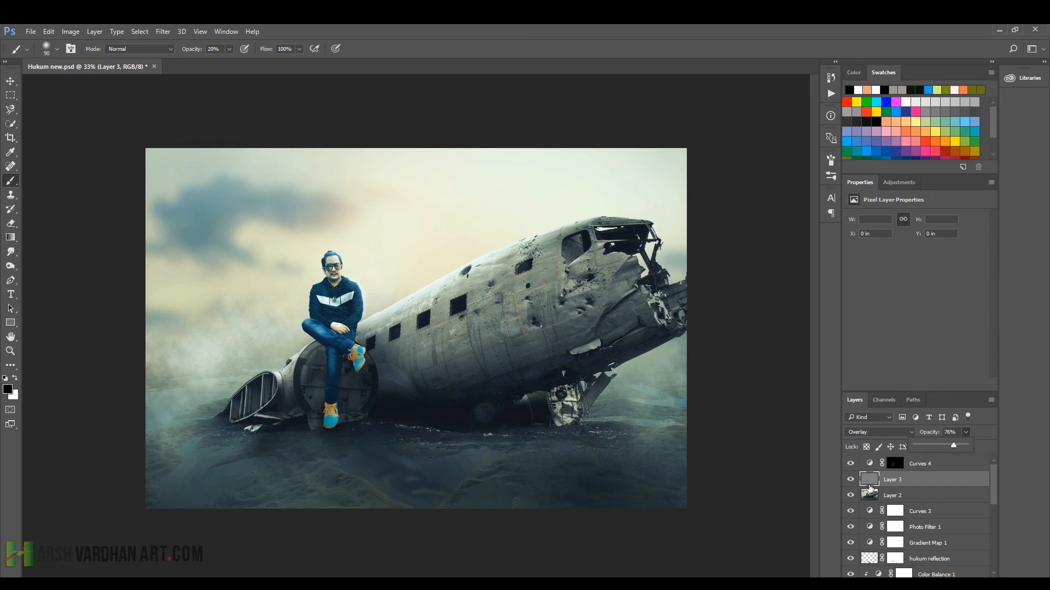
left_click(850, 482)
left_click(850, 482)
left_click(850, 466)
left_click(850, 465)
- Stamp all visible layers into a new layer above Curves 4 and set its blend mode to Linear Light
left_click(874, 465)
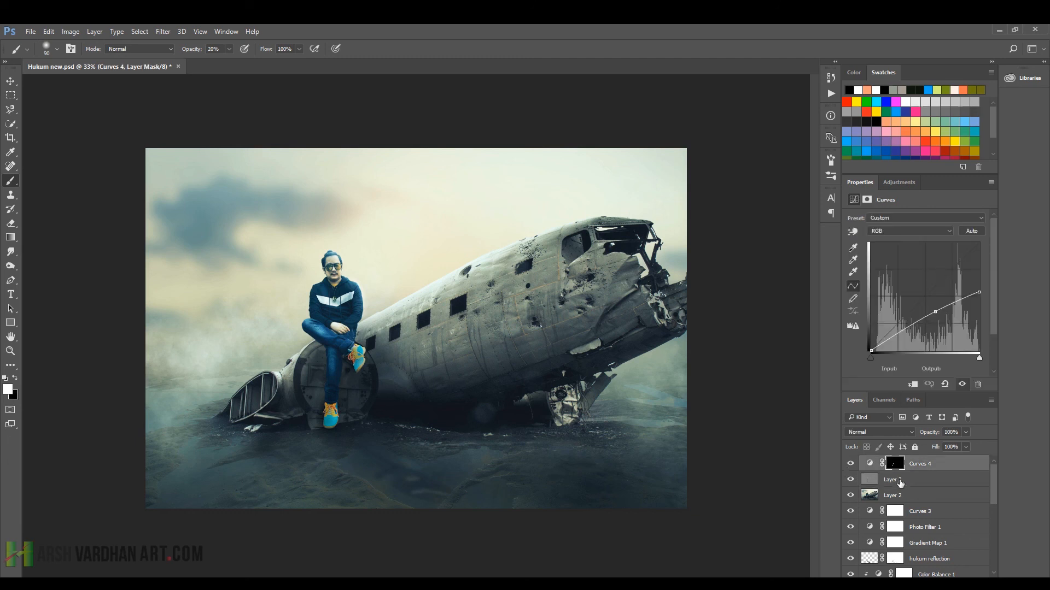
key("ctrl+shift+alt+e")
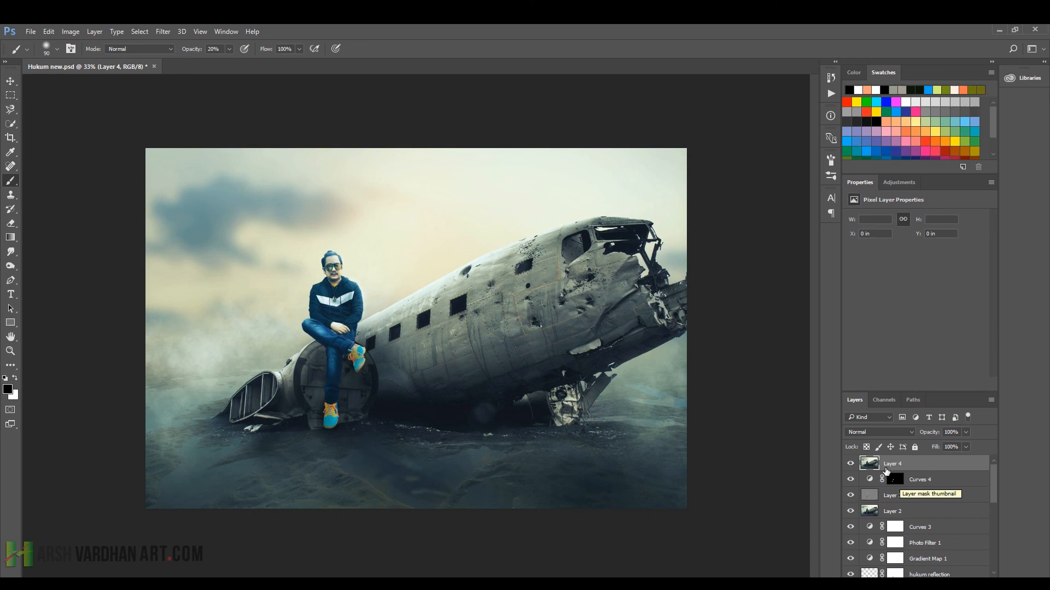
left_click(895, 432)
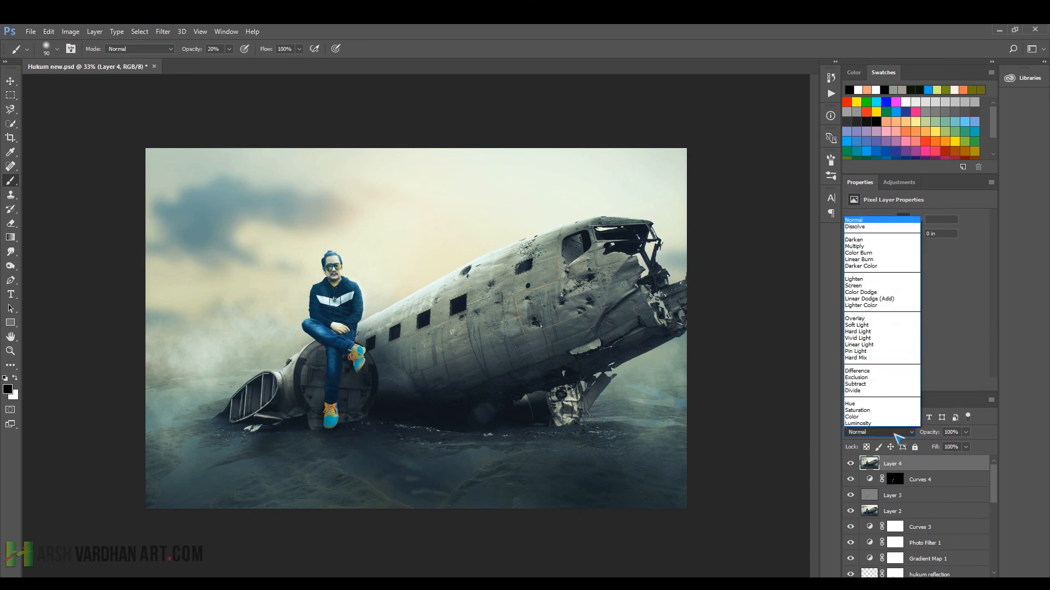
left_click(877, 345)
- Sharpen the stamped layer with a High Pass filter at a radius of 1.1 pixels
left_click(163, 31)
mouse_move(205, 246)
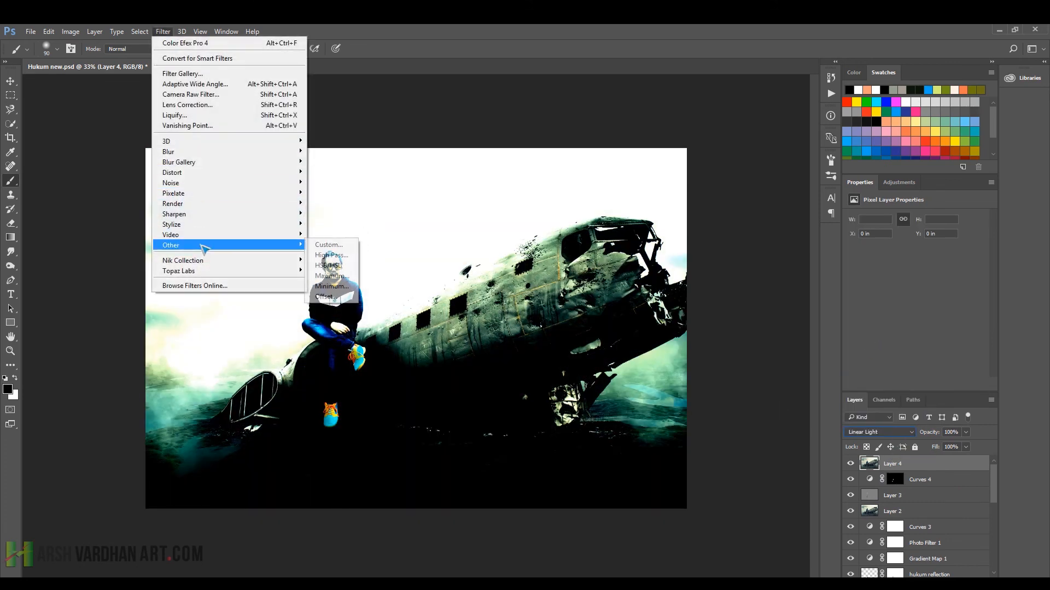
left_click(343, 260)
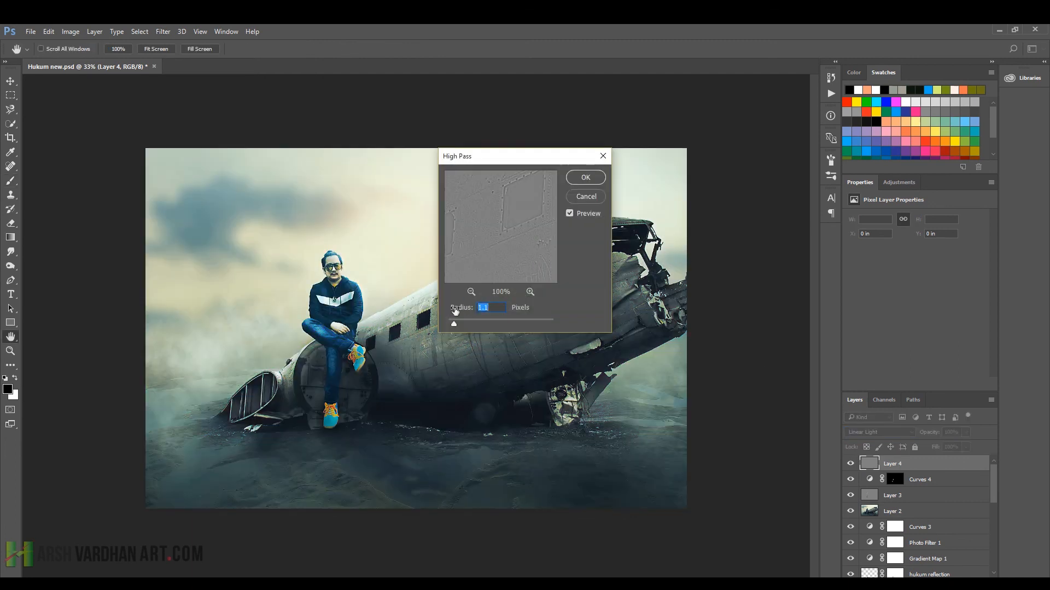
left_click(586, 177)
key("b")
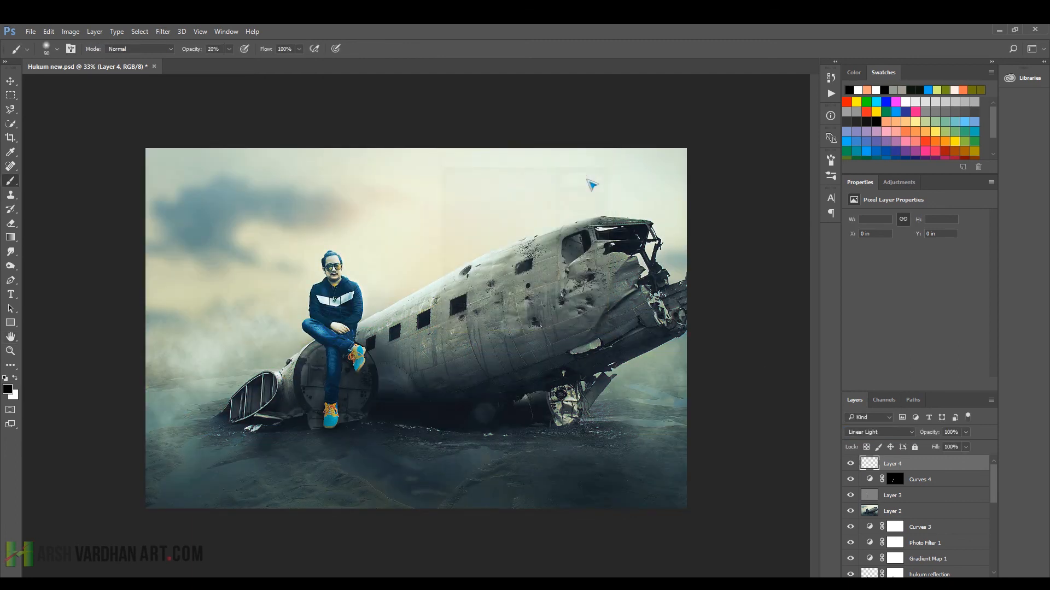
- Reduce the High Pass layer's opacity to 71% while checking the sharpening on the man and fuselage
left_click_drag(342, 269, 380, 299)
left_click_drag(450, 356, 430, 224)
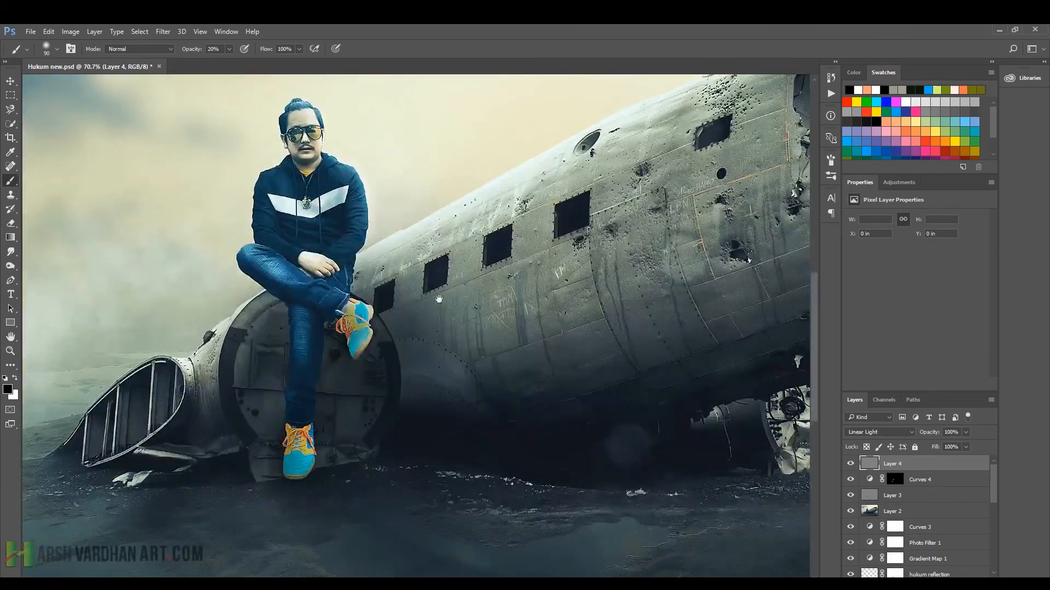
left_click(966, 448)
left_click_drag(949, 446, 976, 447)
left_click_drag(975, 447, 951, 445)
- Add a layer mask to the High Pass layer and paint black at 20% opacity over the man's face and hair
left_click(904, 583)
key("x")
mouse_move(308, 155)
left_mouse_down()
mouse_move(308, 127)
mouse_move(288, 136)
mouse_move(299, 106)
left_mouse_up()
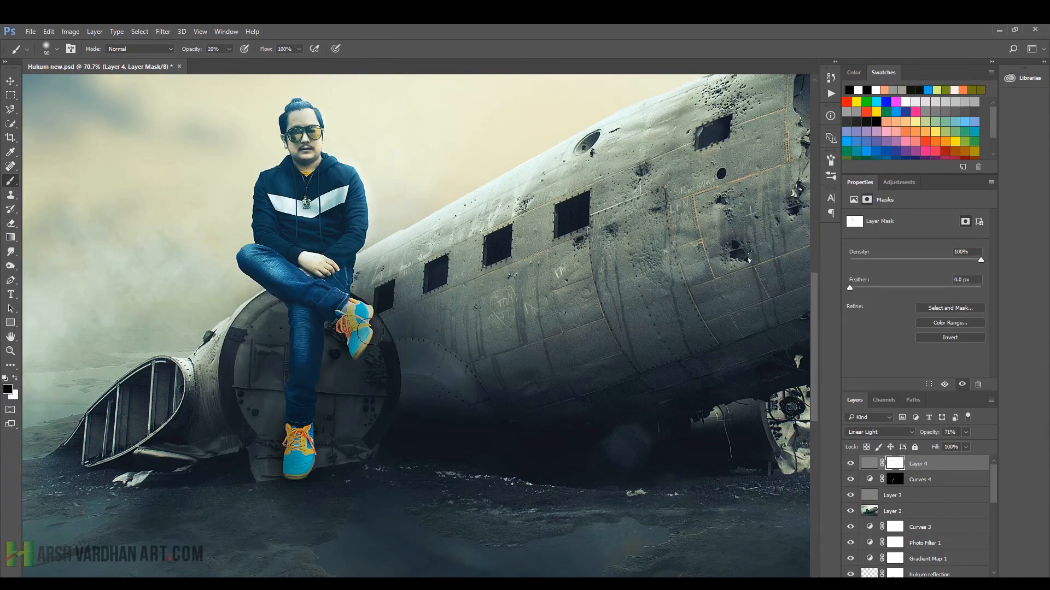
- Check the sharpening layer's effect on the whole image and view the composite full screen, fitted to the display
scroll(369, 331, "down", 1)
left_click(849, 465)
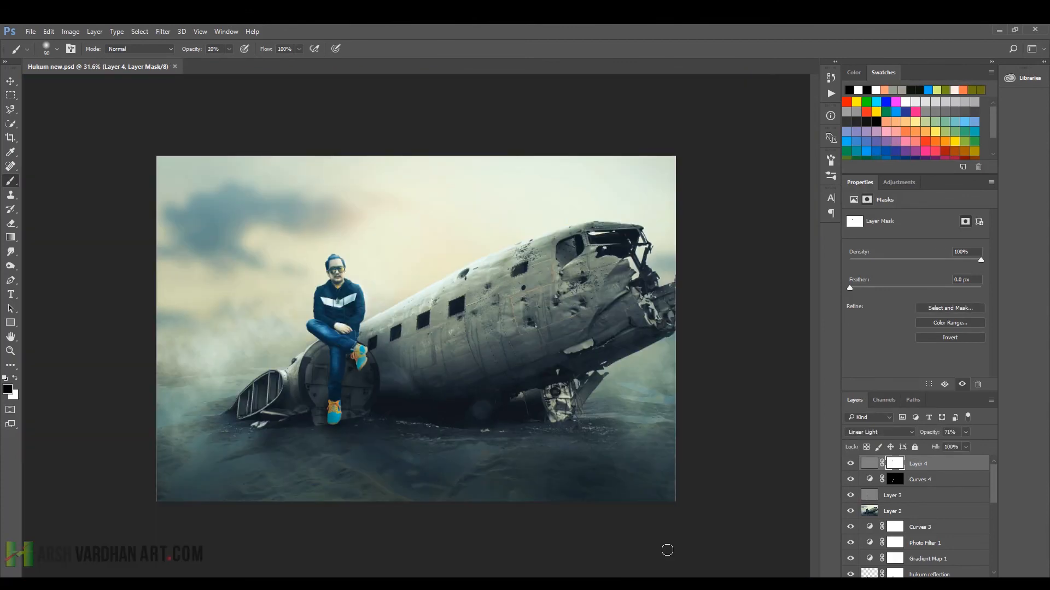
key("f")
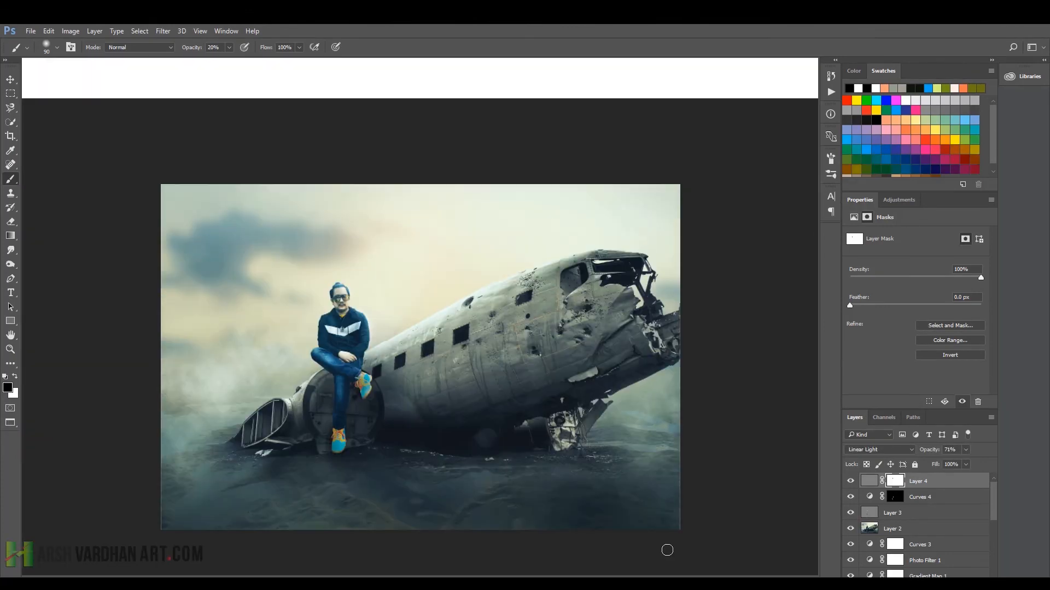
key("f")
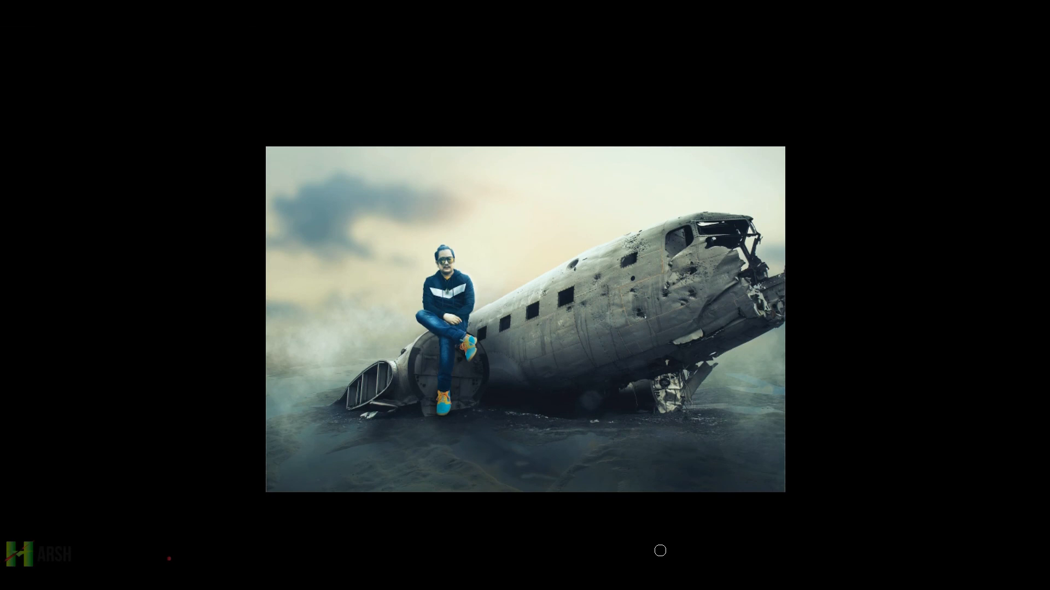
key("ctrl+0")
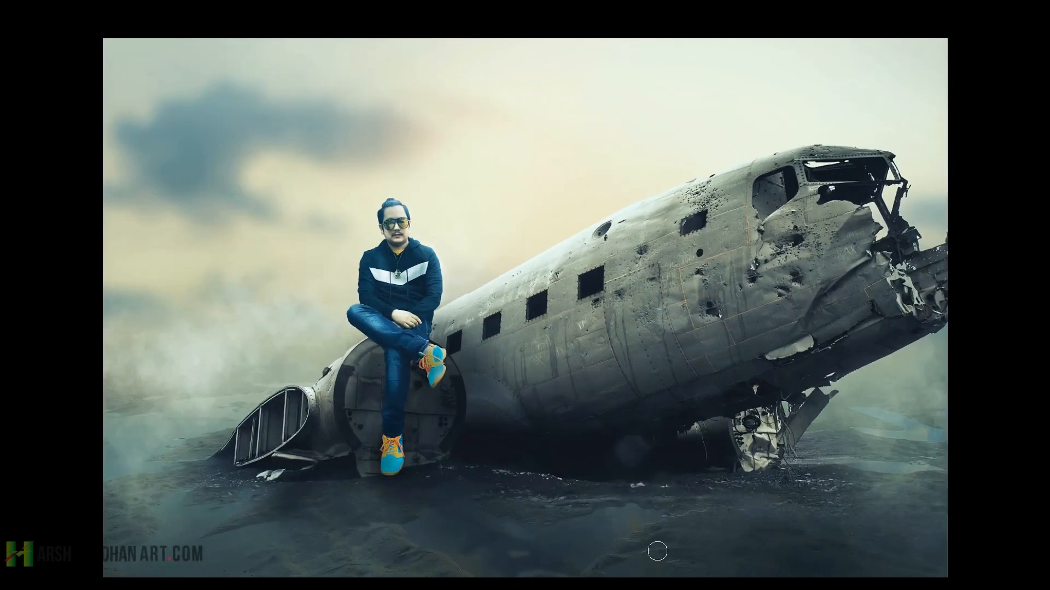